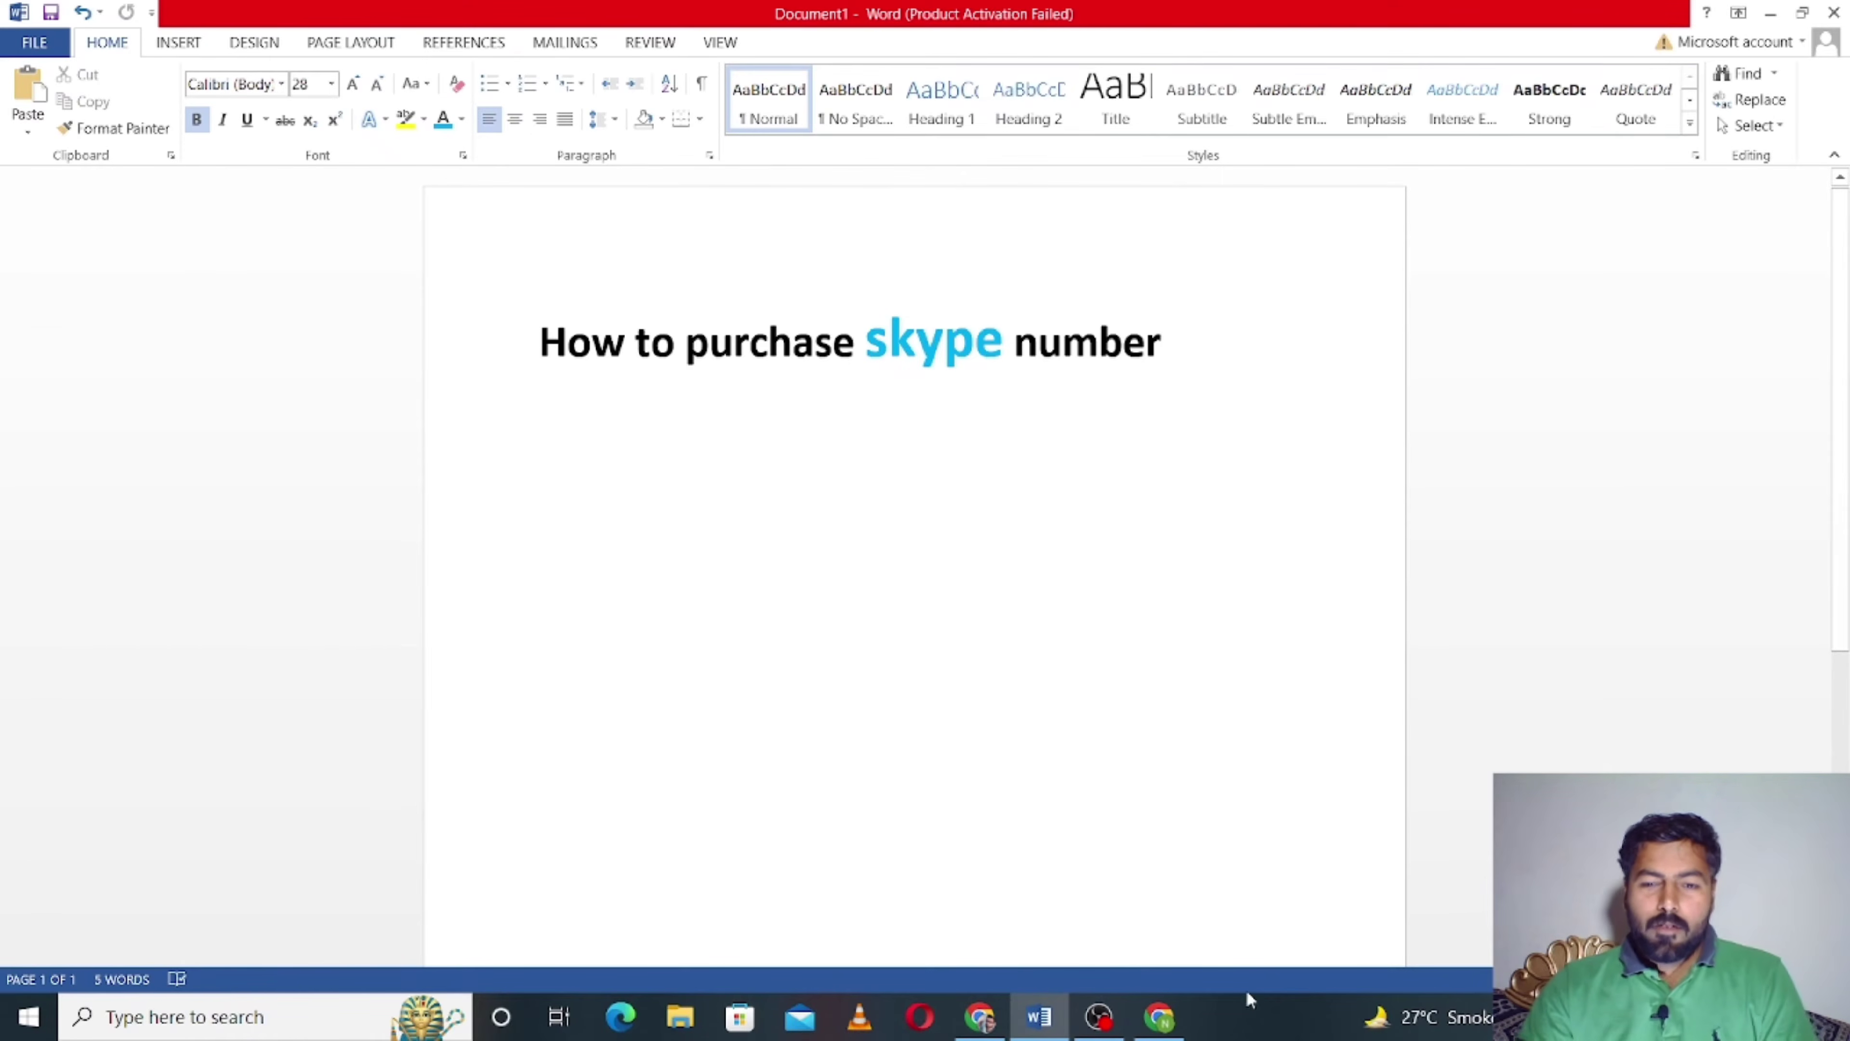
# - Switch from the Word document to Chrome's new tab page
pyautogui.click(1160, 1017)
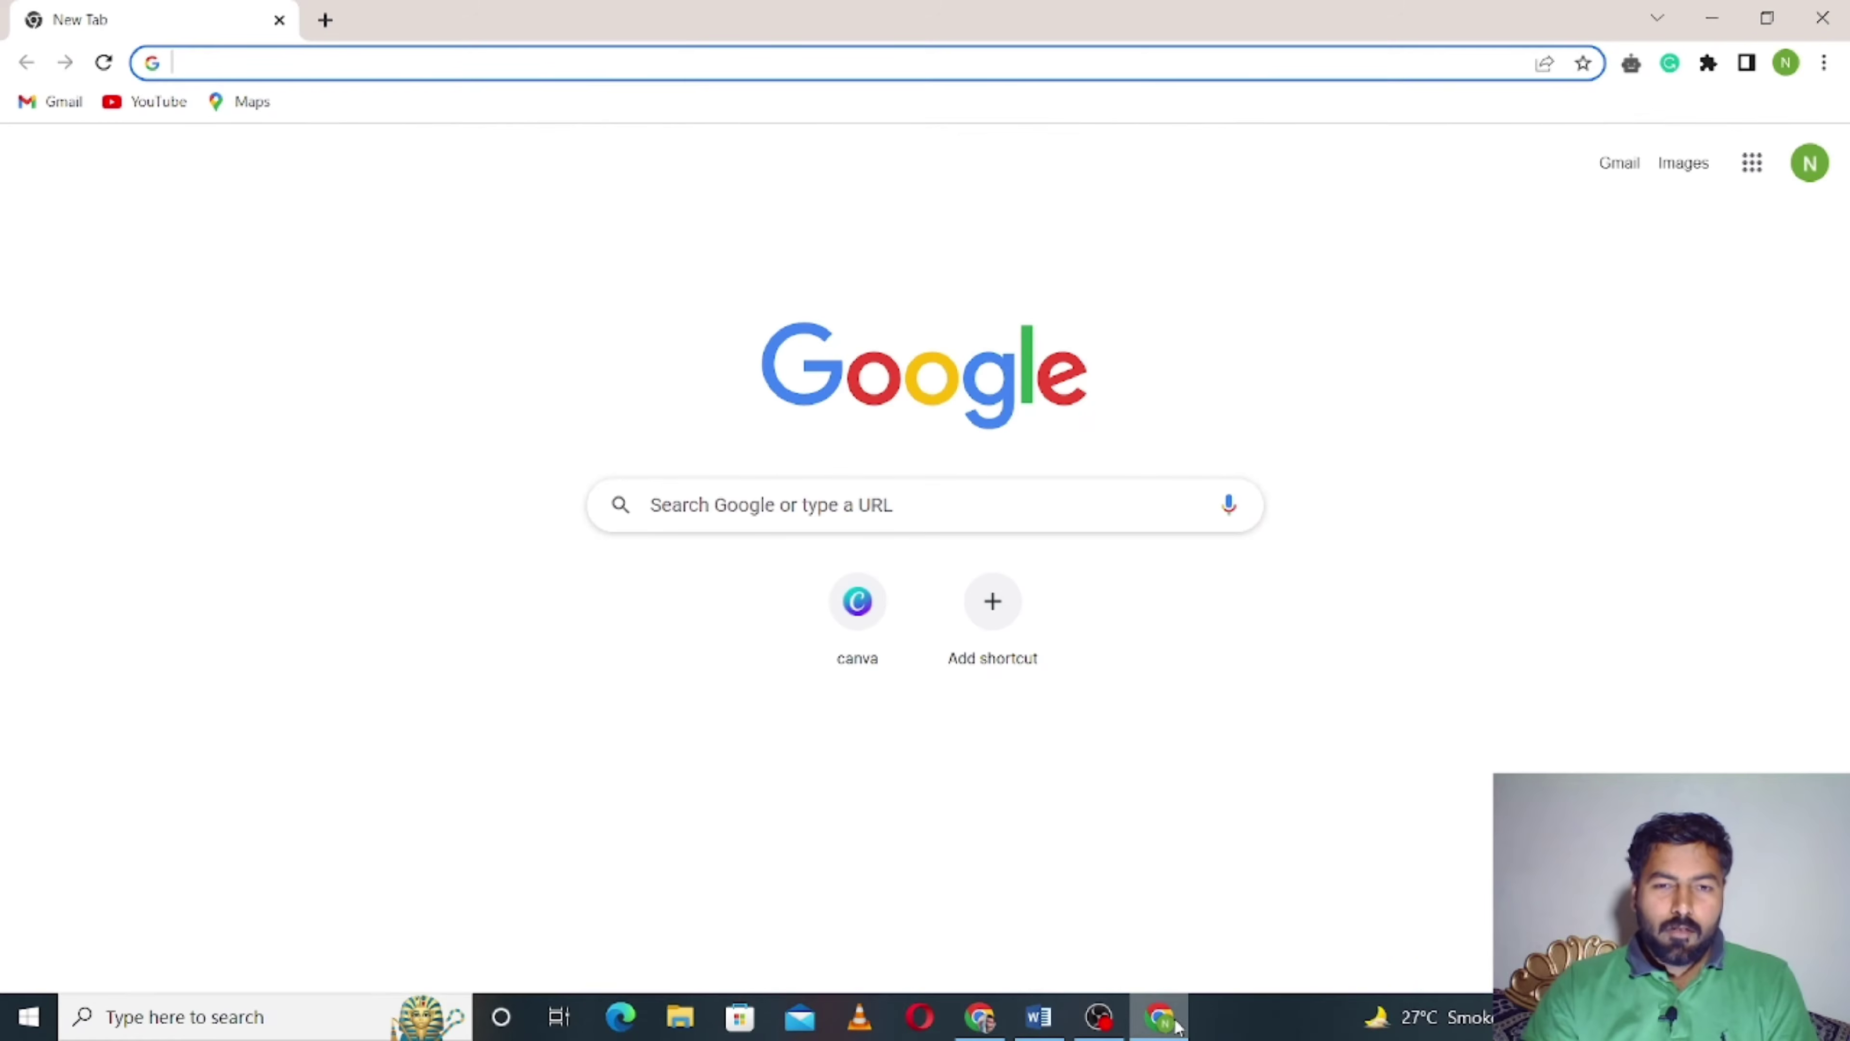
# - Search Google for 'skype number' and open Skype's 'Get your online phone number' page
pyautogui.click(867, 511)
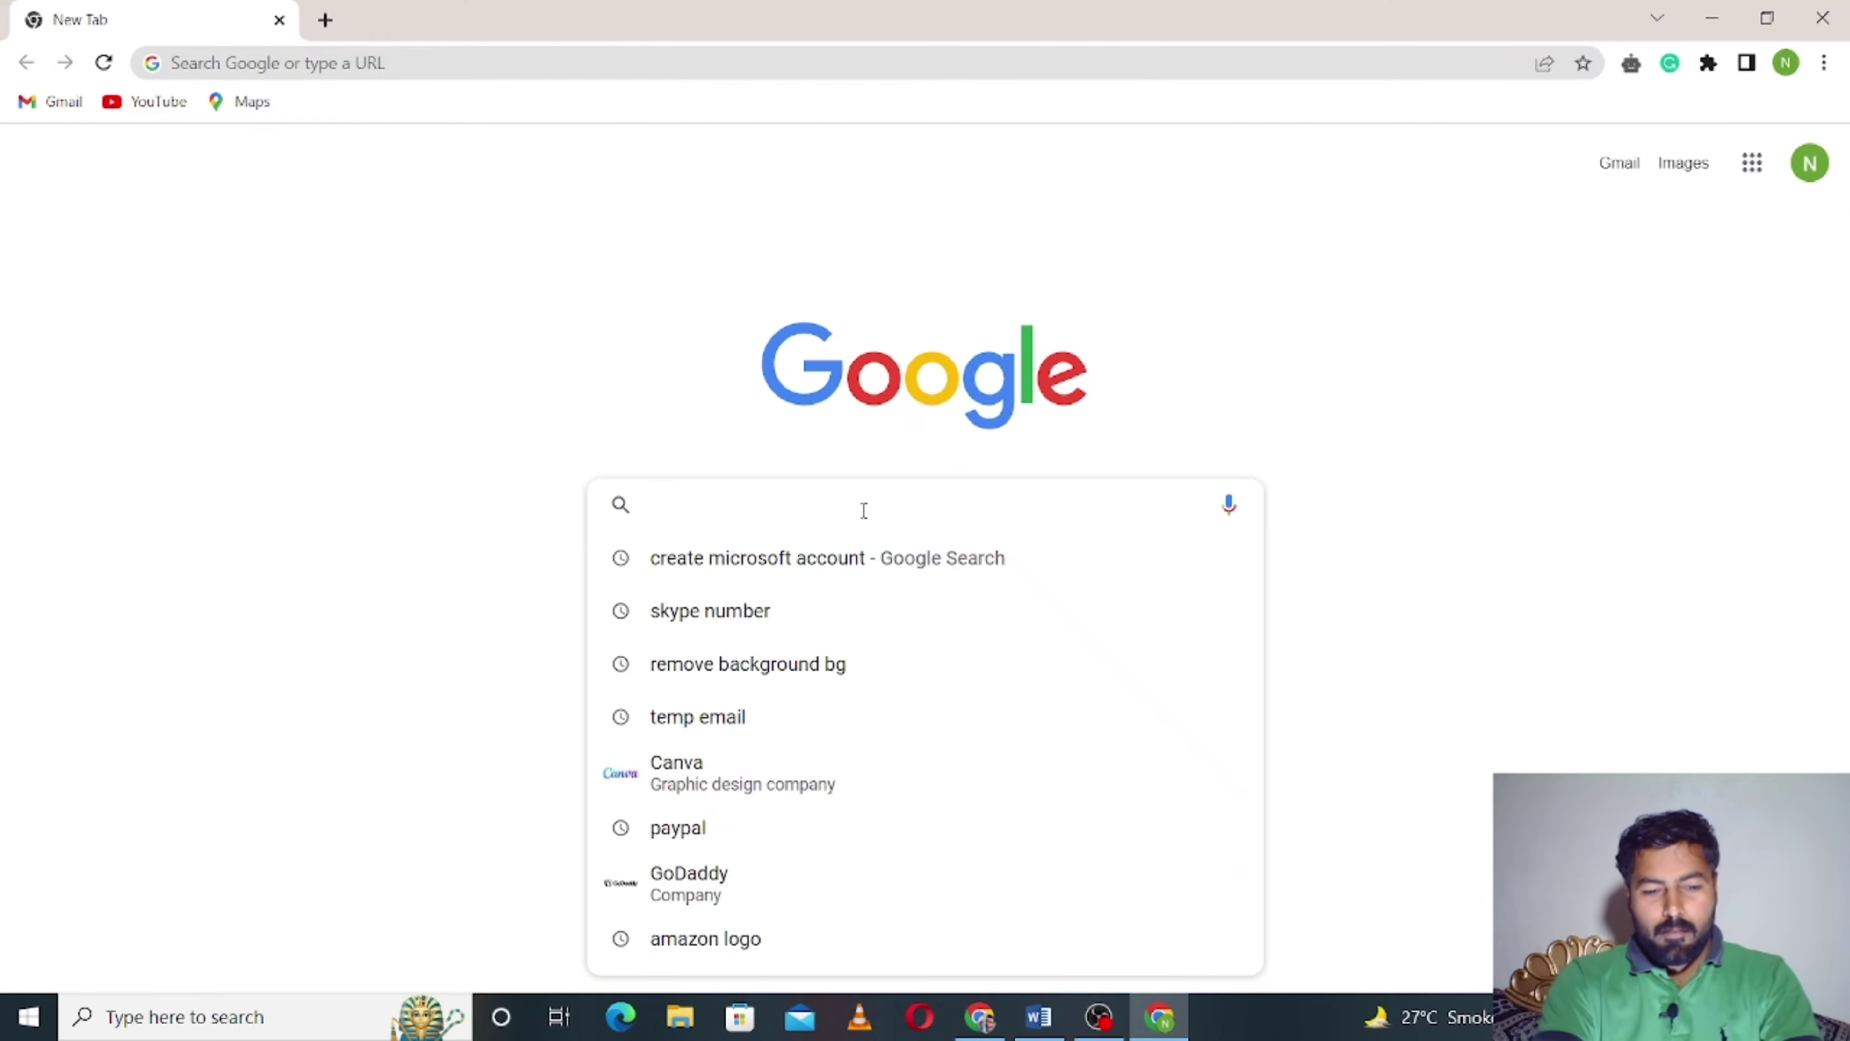
pyautogui.write('s')
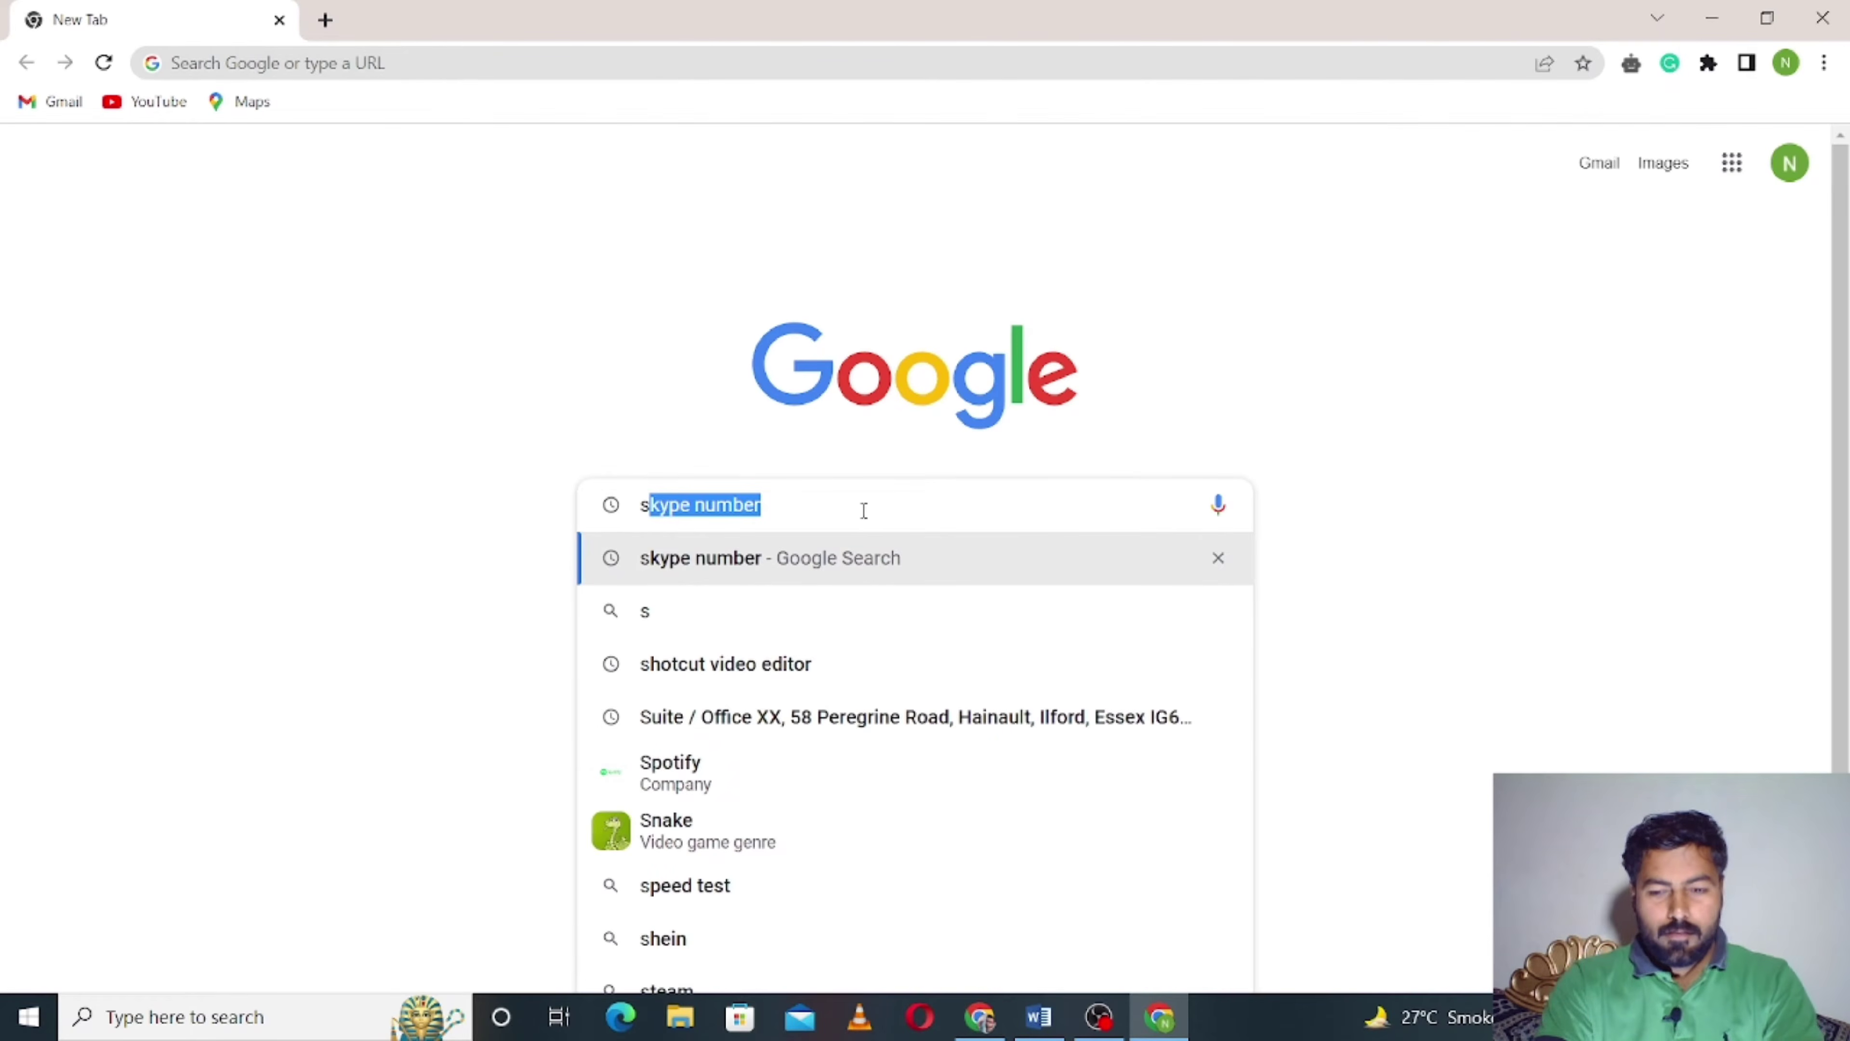
pyautogui.press('Return')
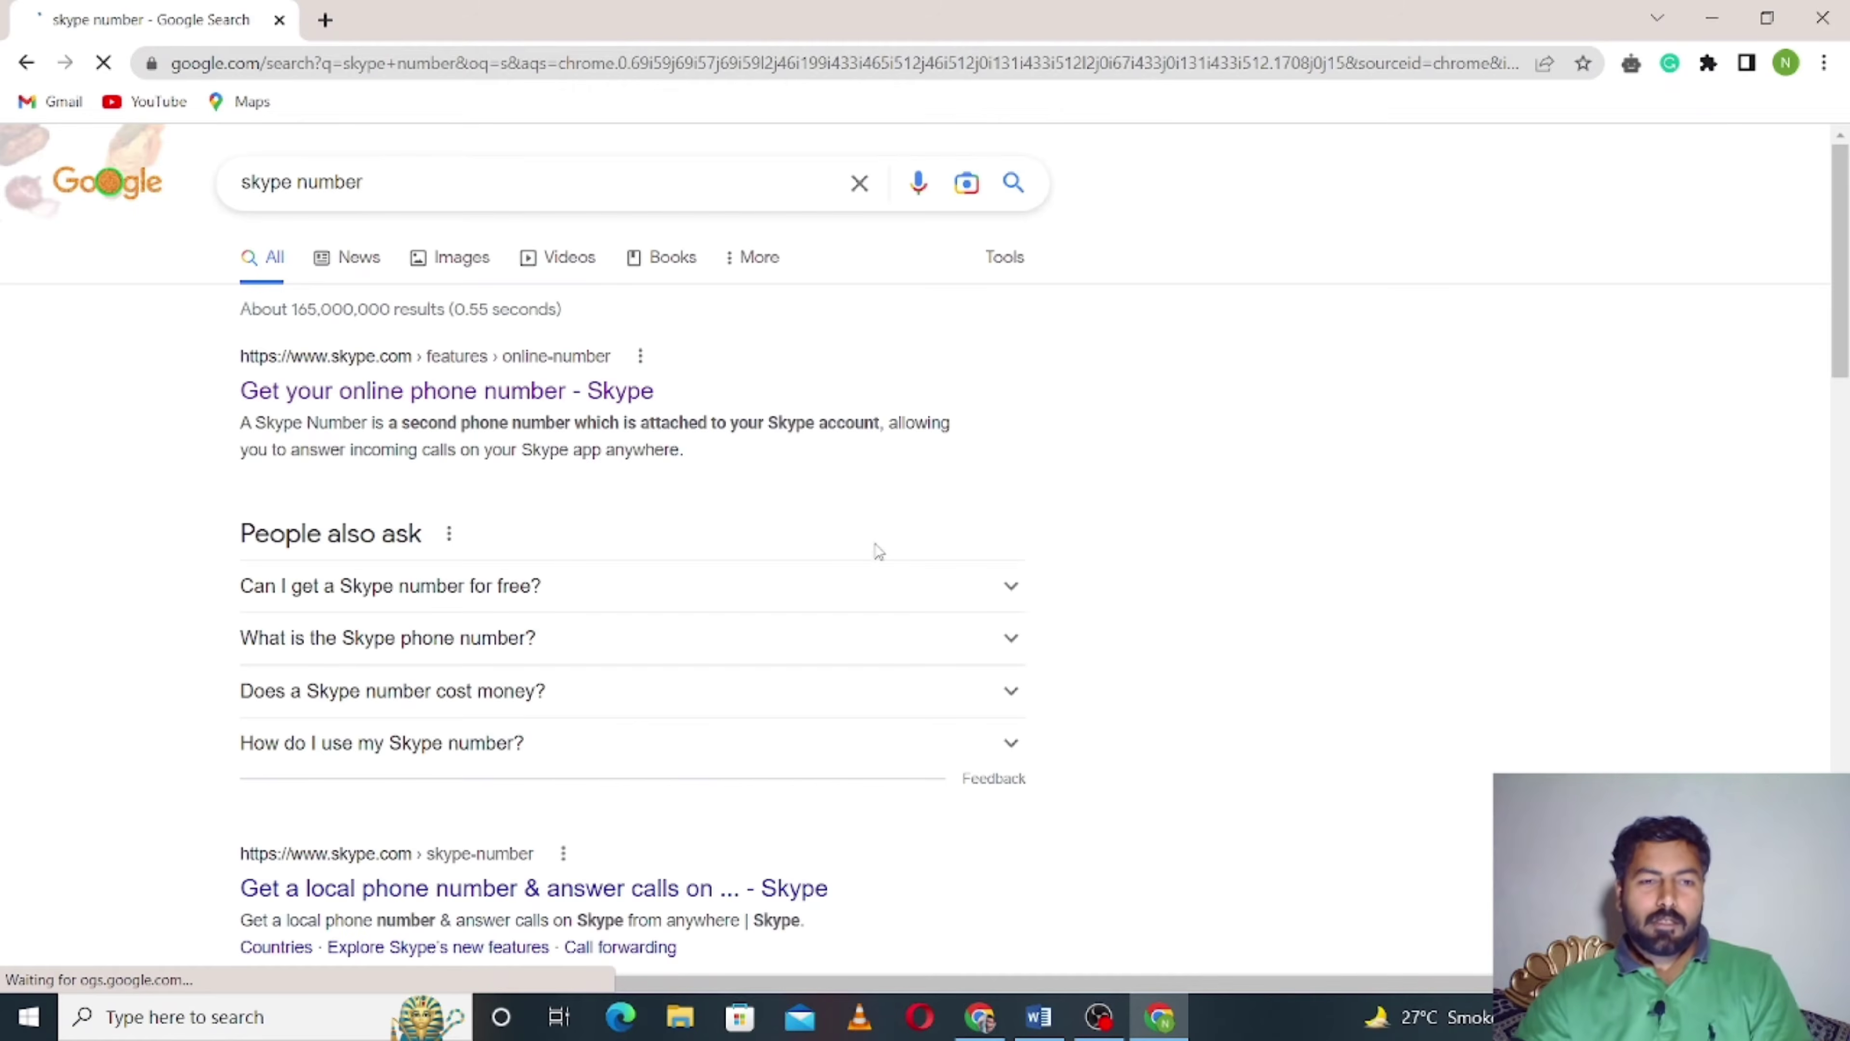
pyautogui.click(443, 392)
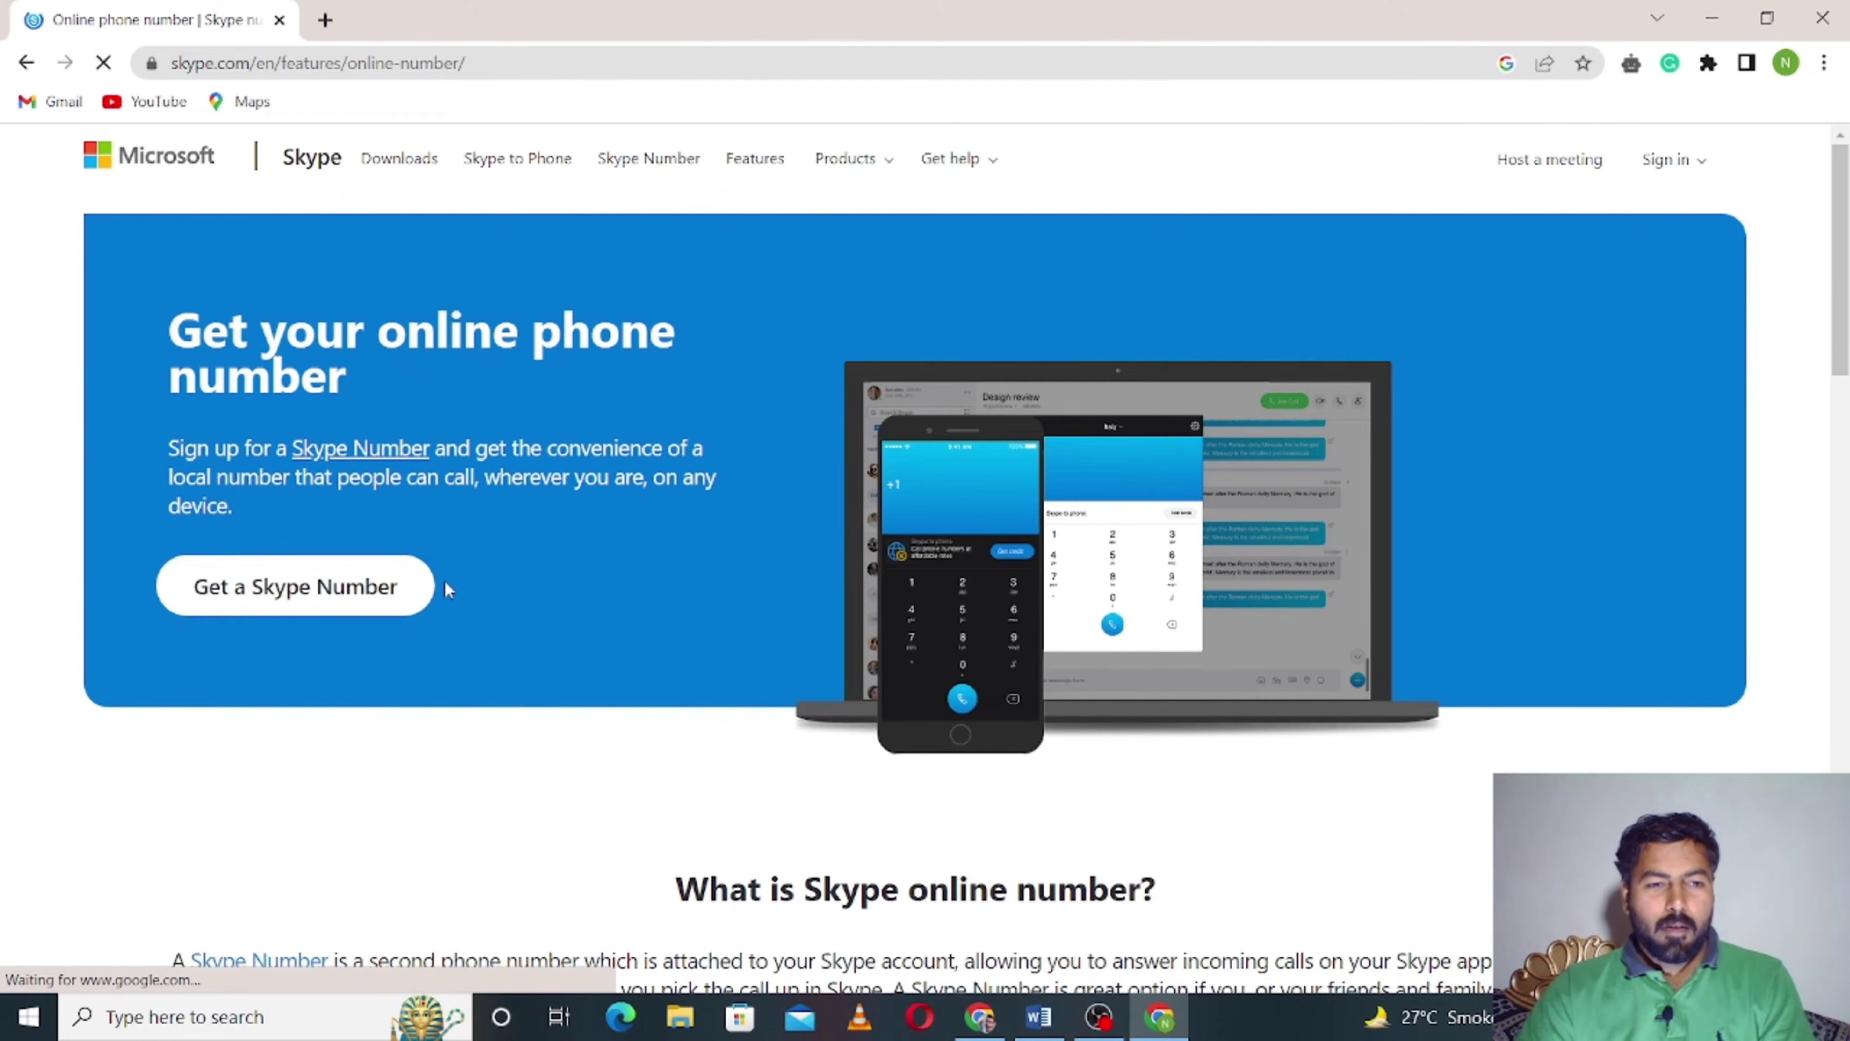
# - Start buying a Skype Number, expand the full country list and pick United States
pyautogui.click(295, 588)
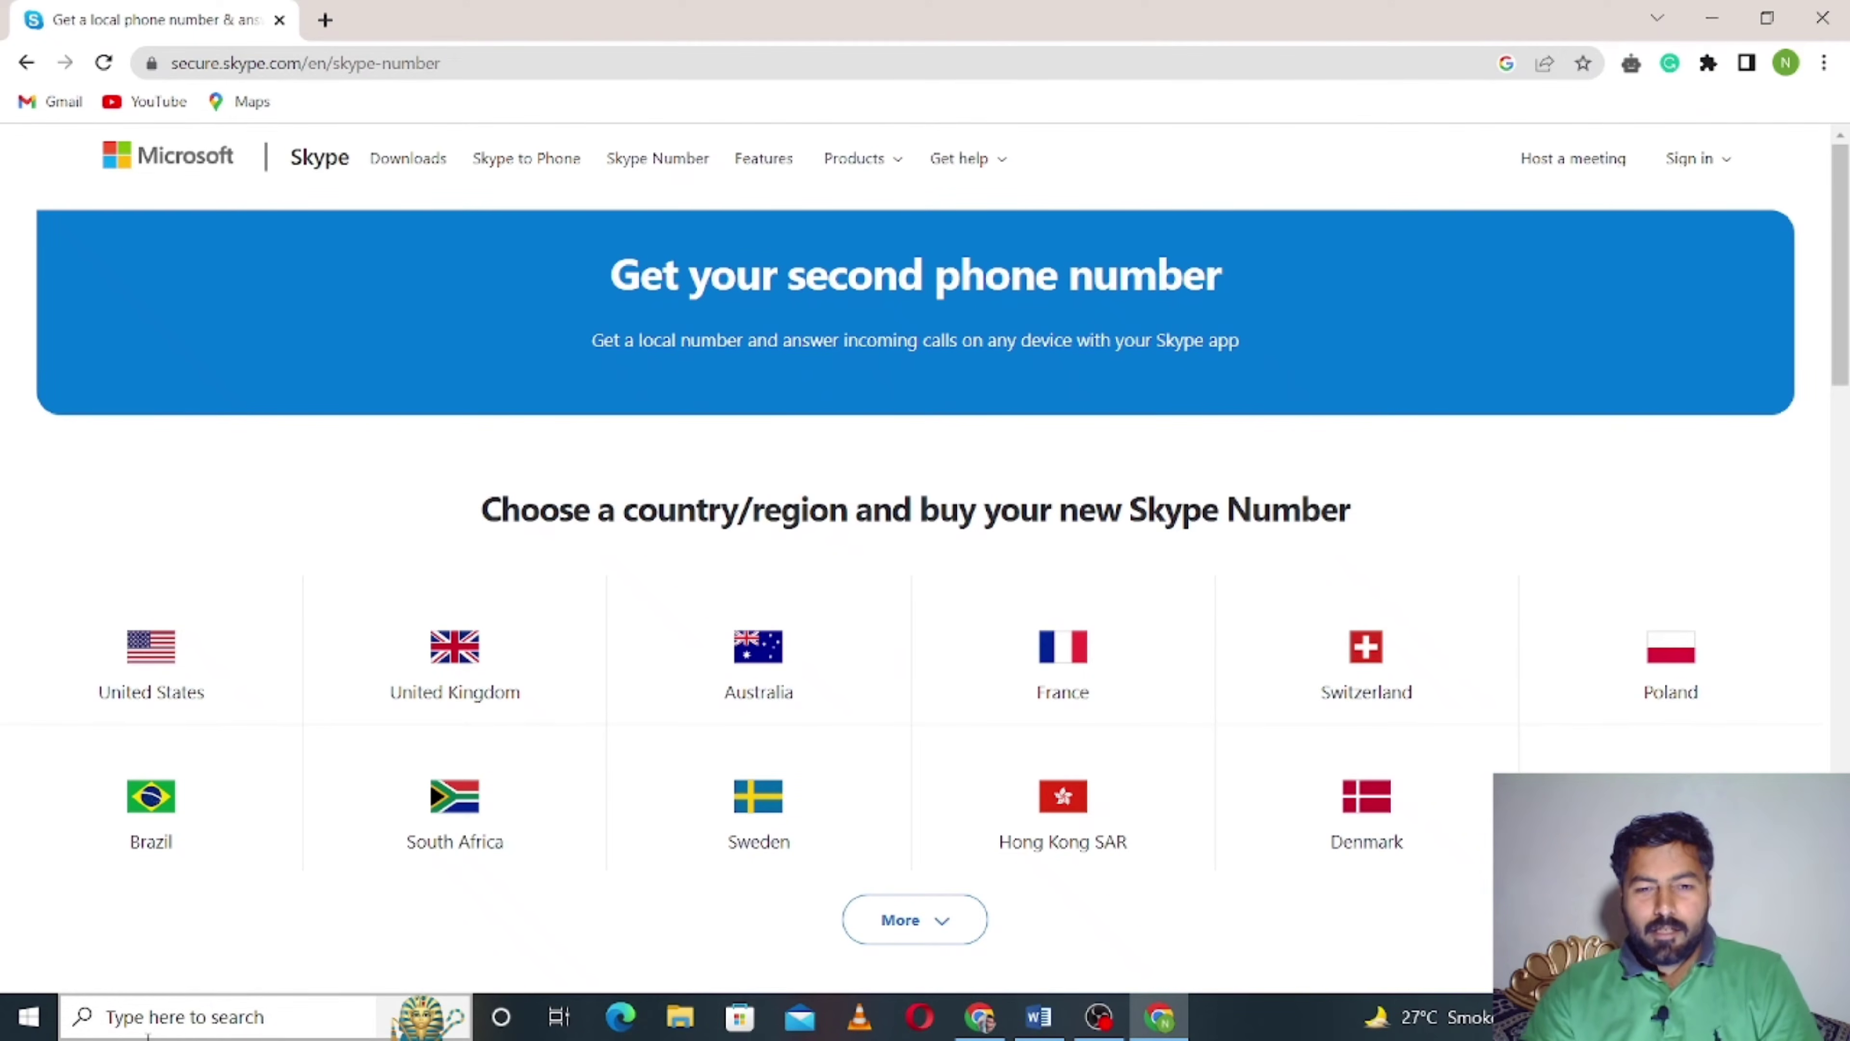
pyautogui.click(962, 931)
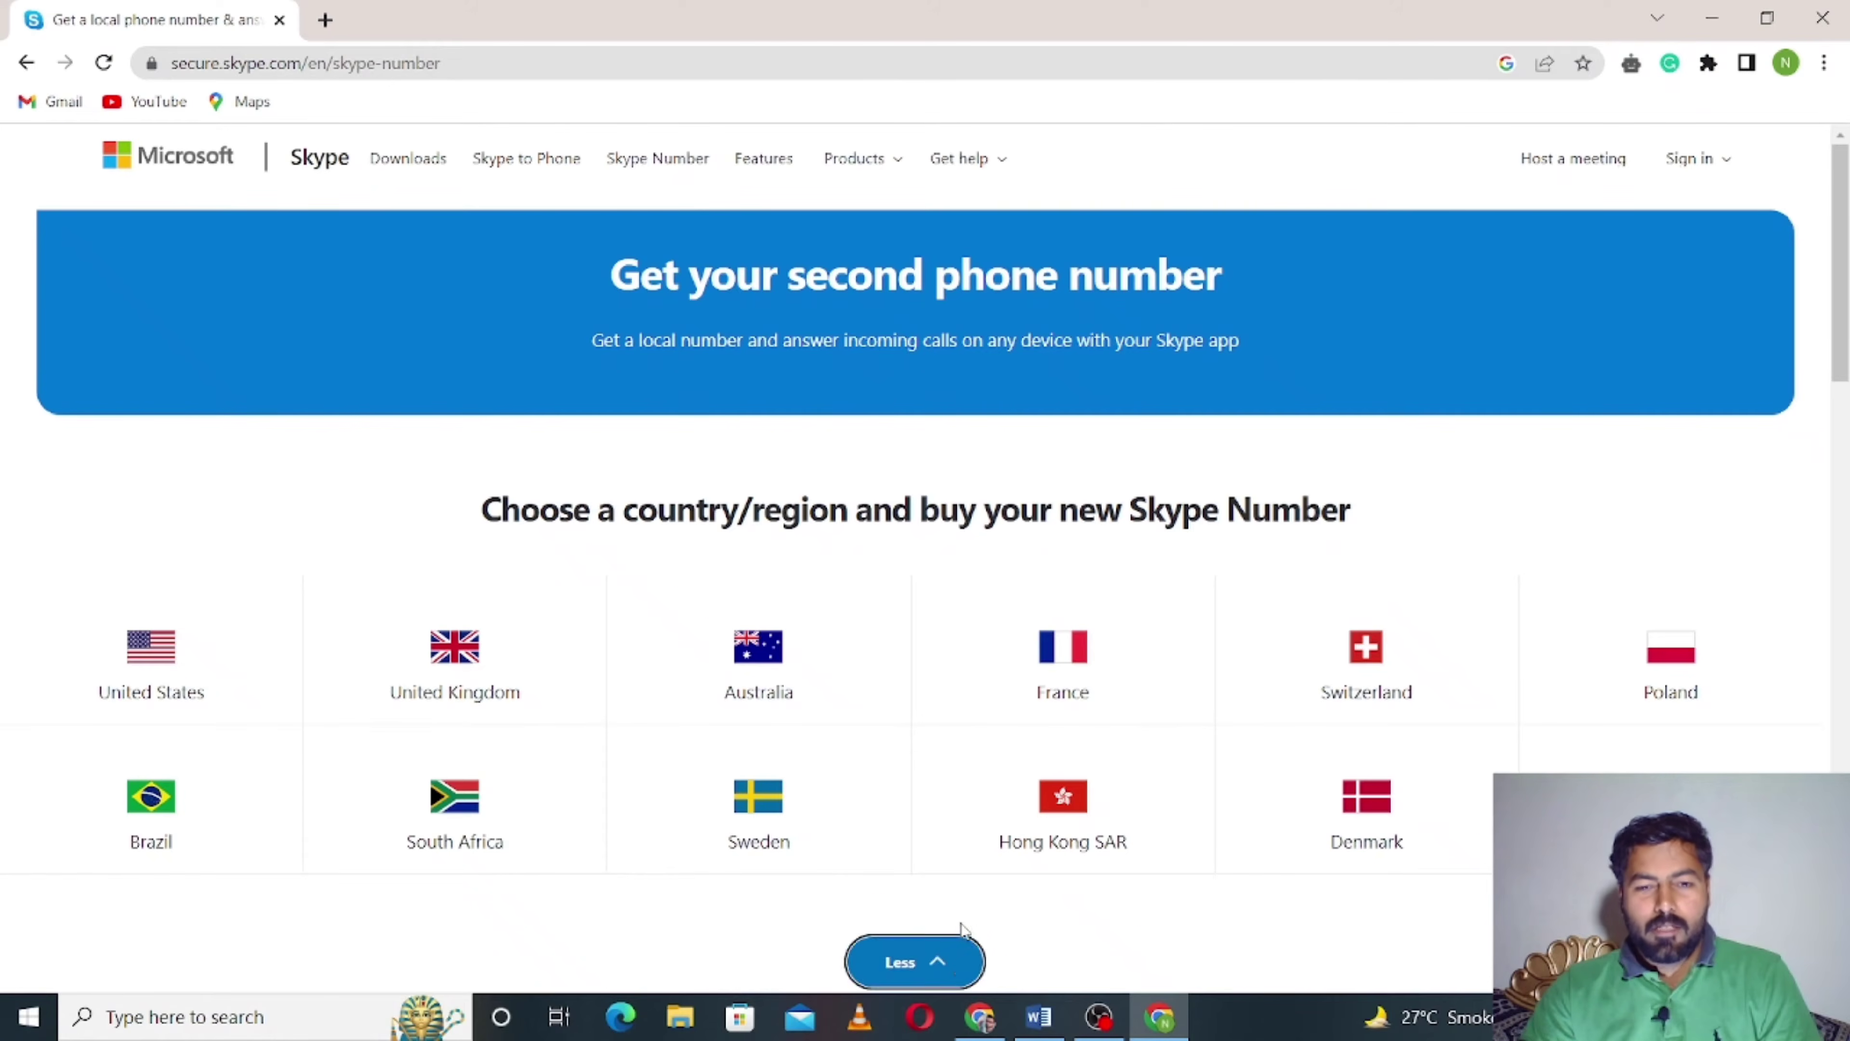
pyautogui.scroll(-5, 875, 901)
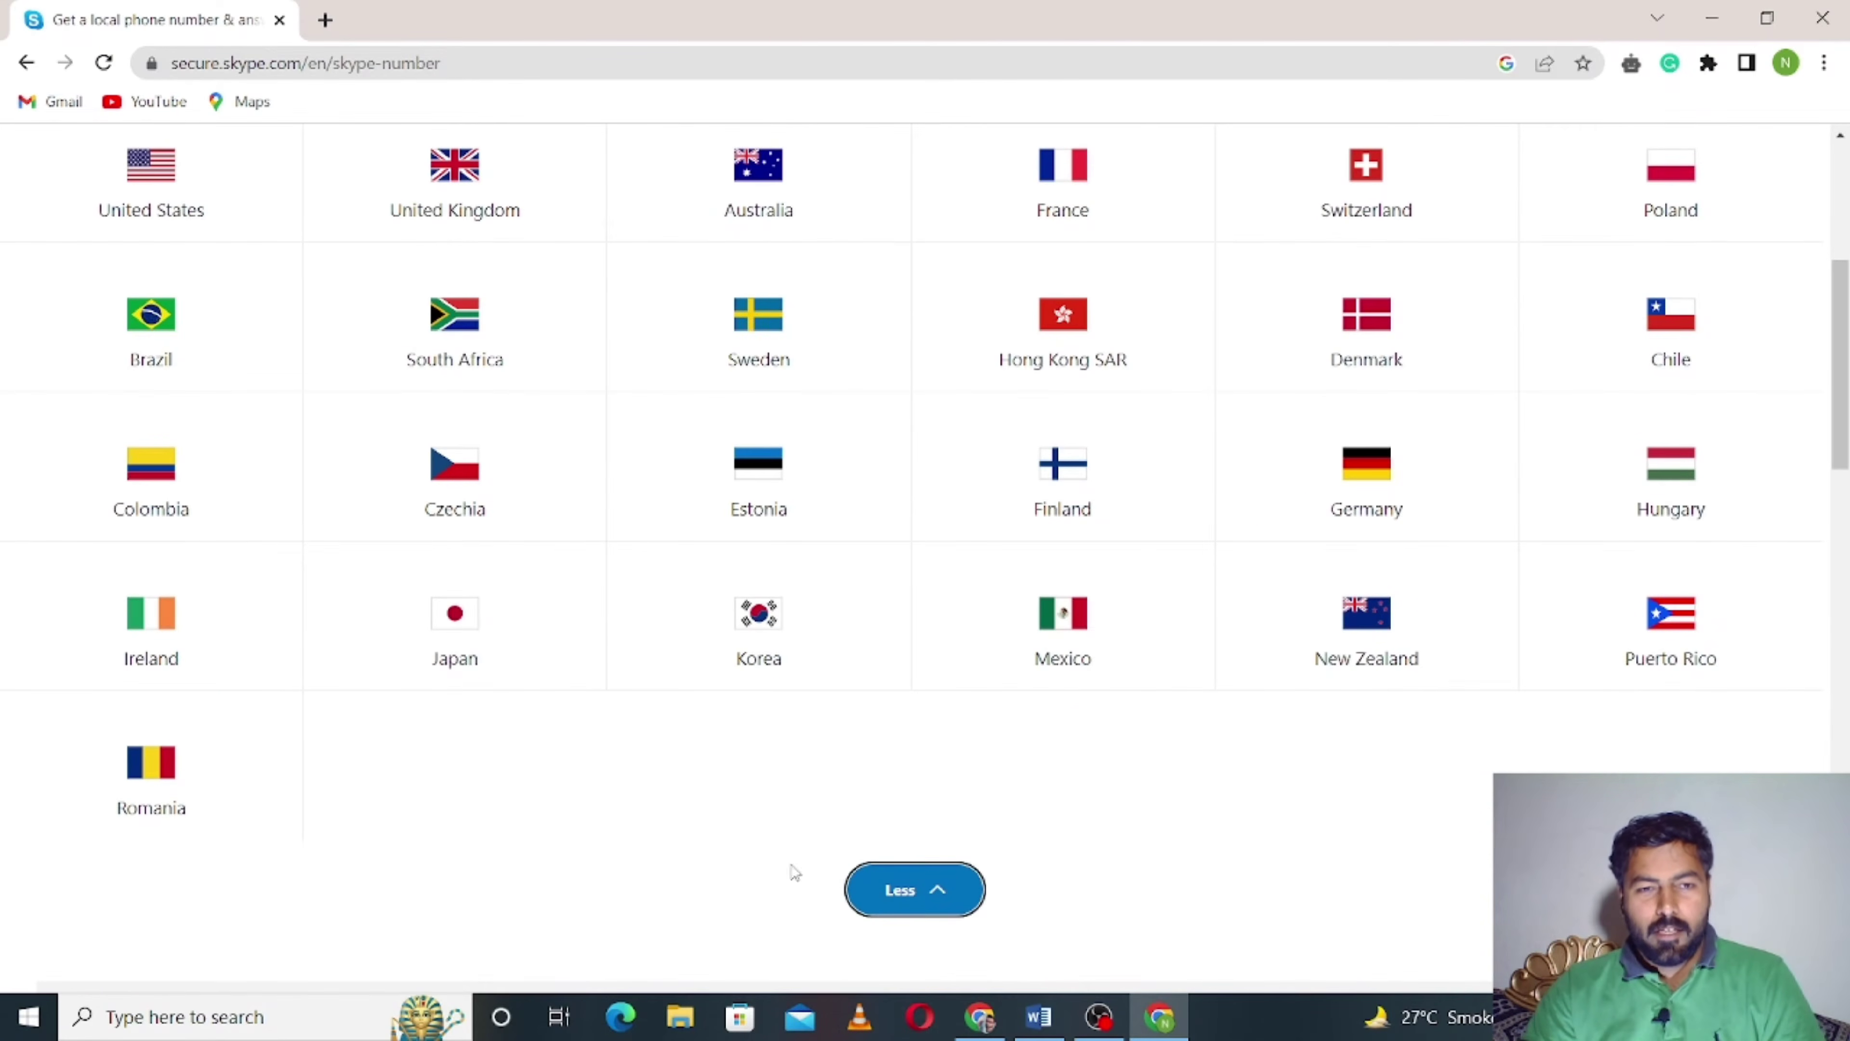
pyautogui.scroll(3, 793, 871)
pyautogui.scroll(1, 760, 860)
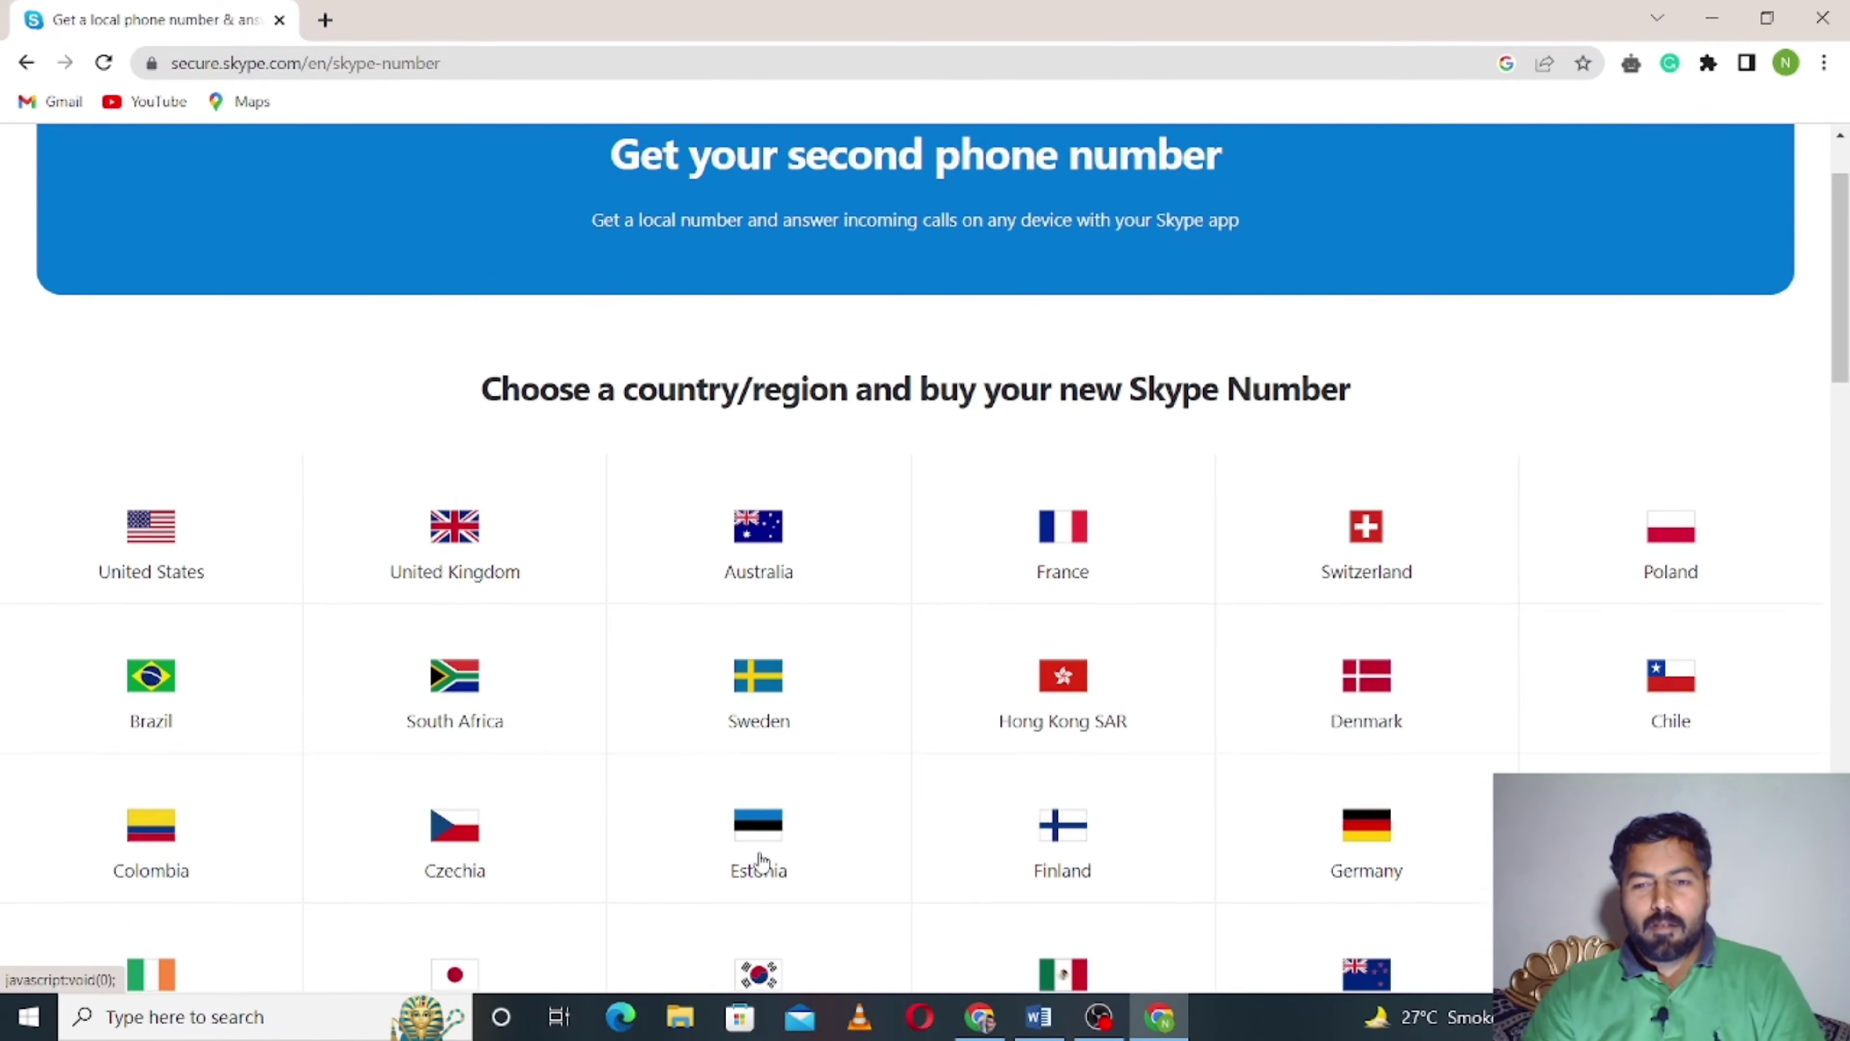
pyautogui.scroll(1, 758, 864)
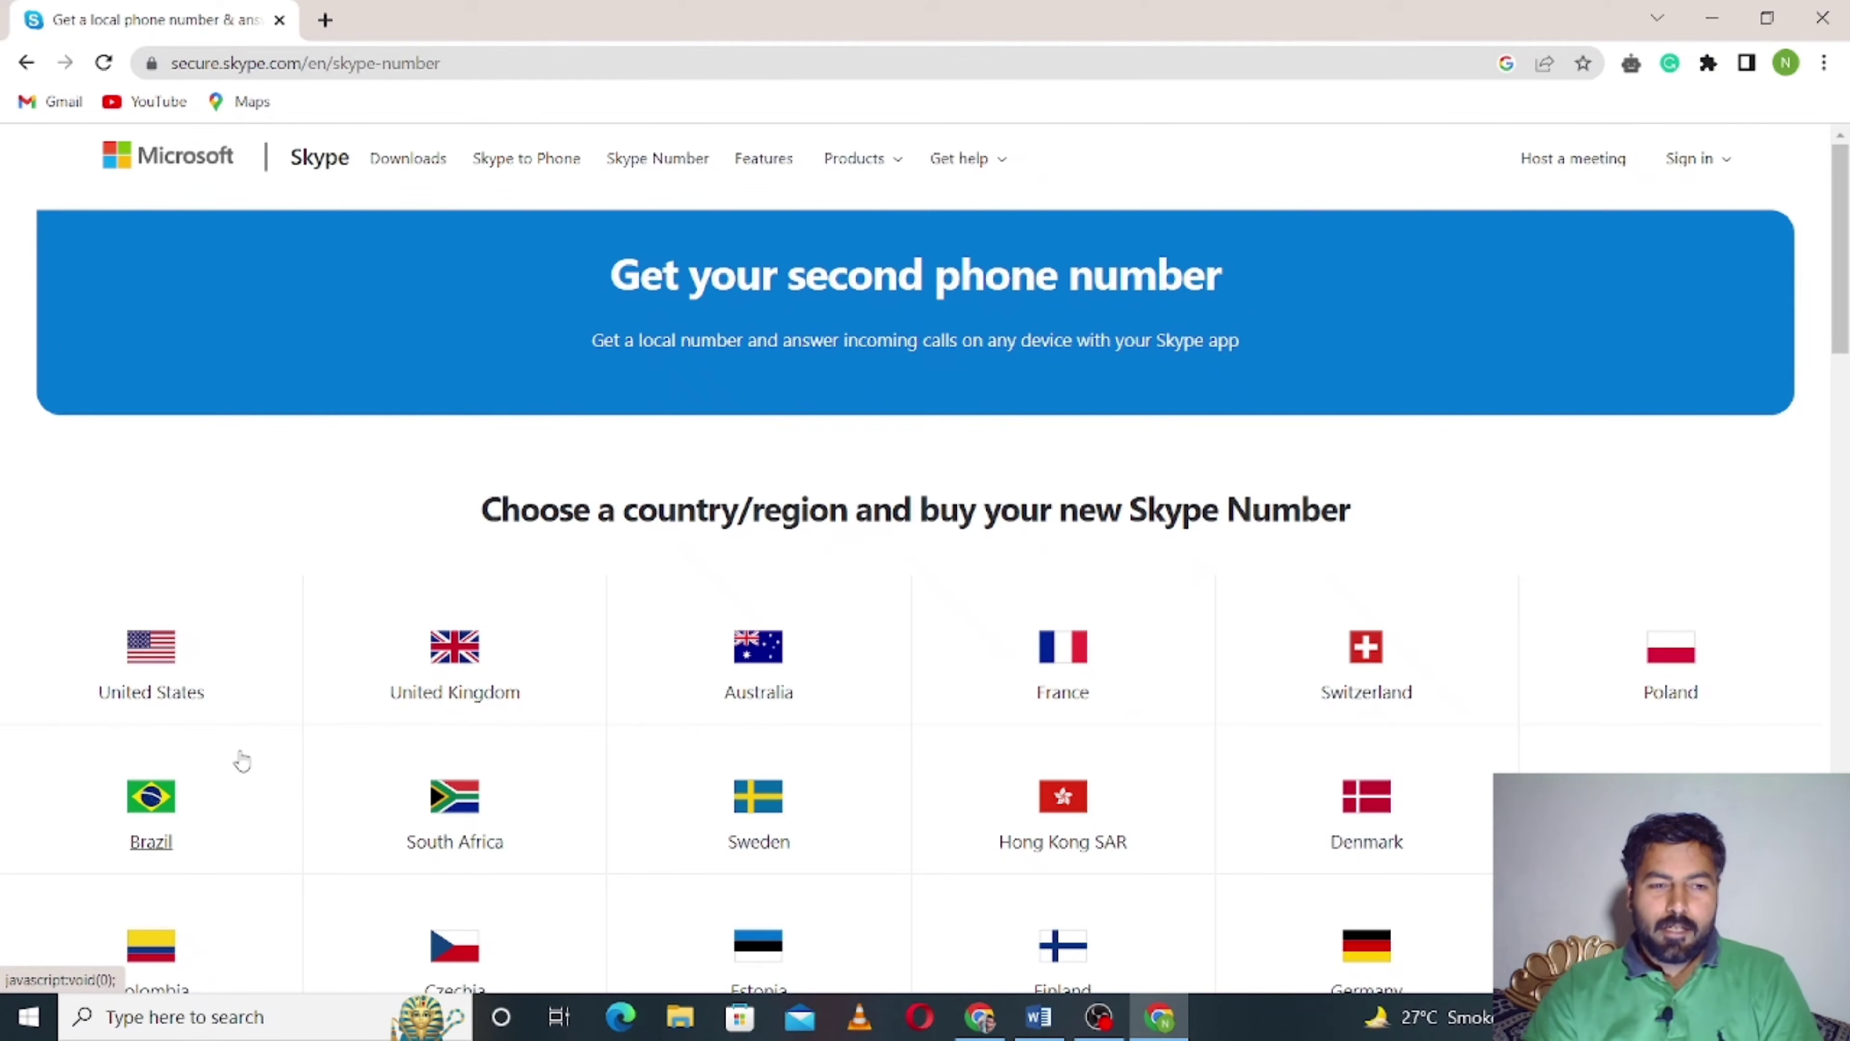
pyautogui.click(168, 685)
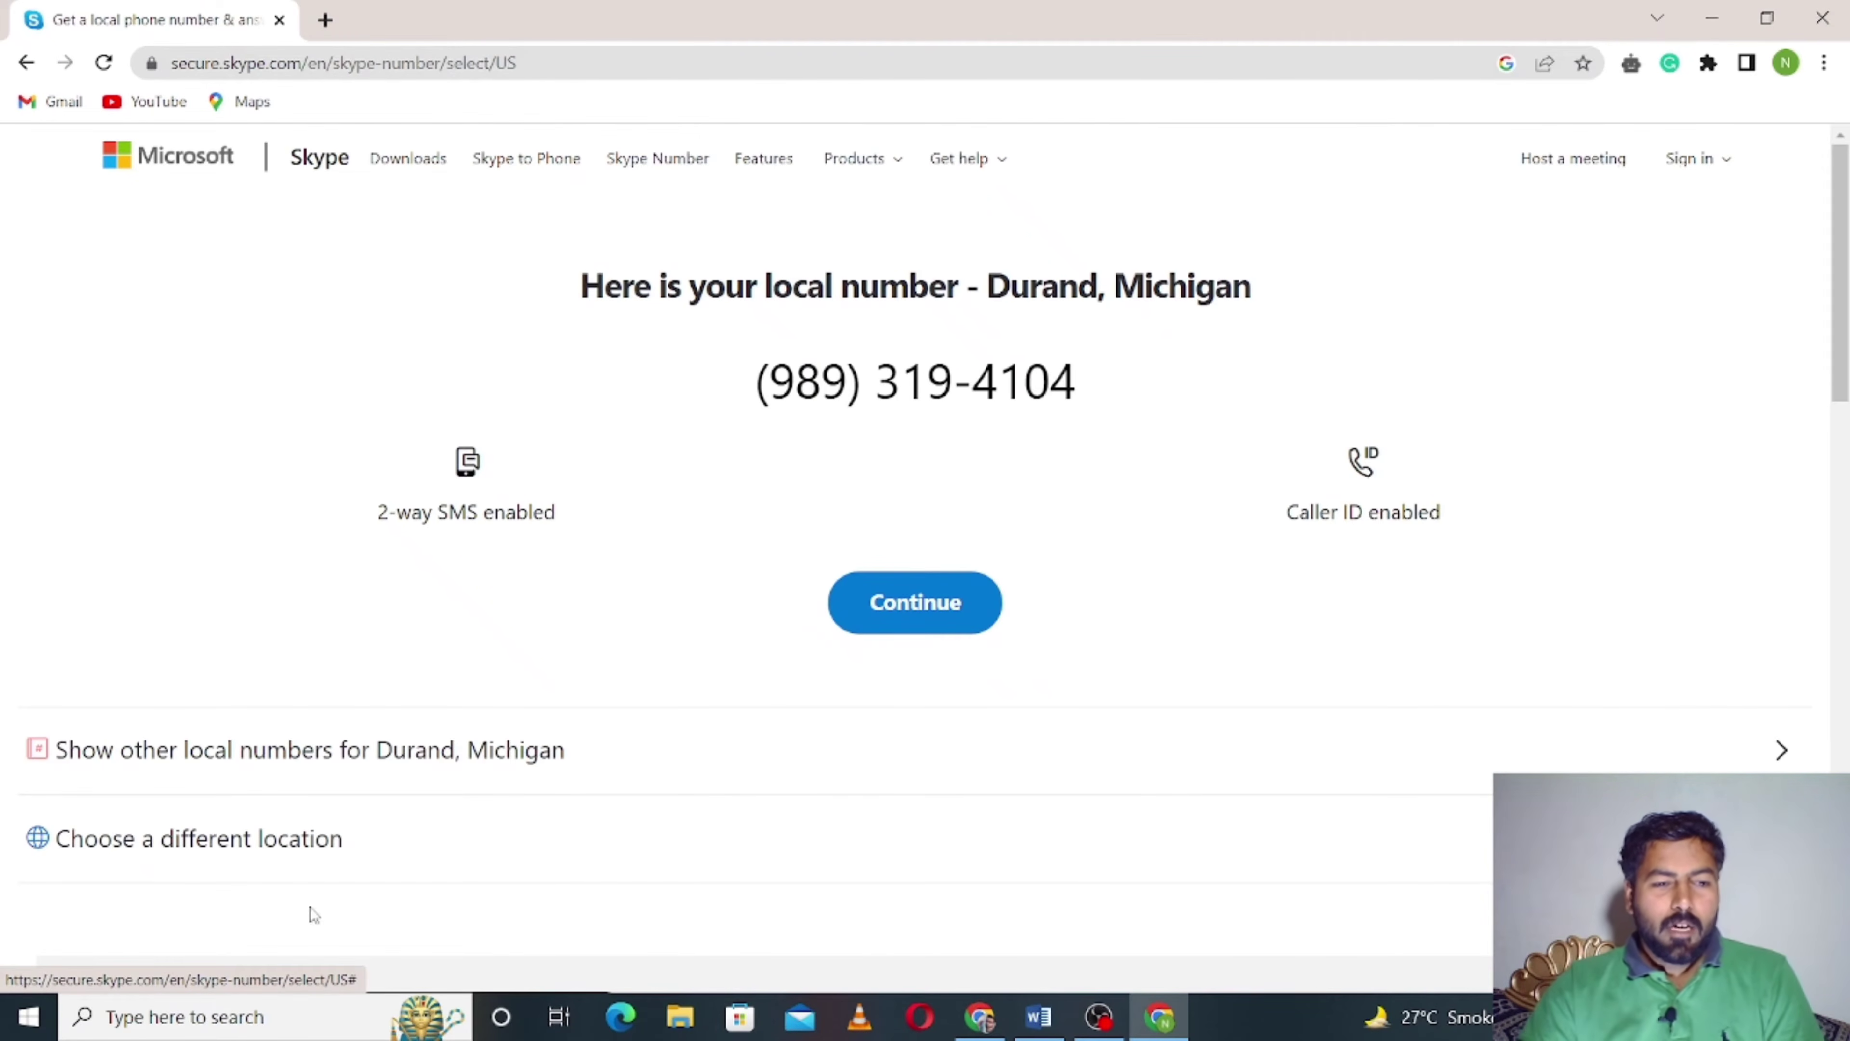
pyautogui.click(167, 845)
pyautogui.scroll(-4, 166, 846)
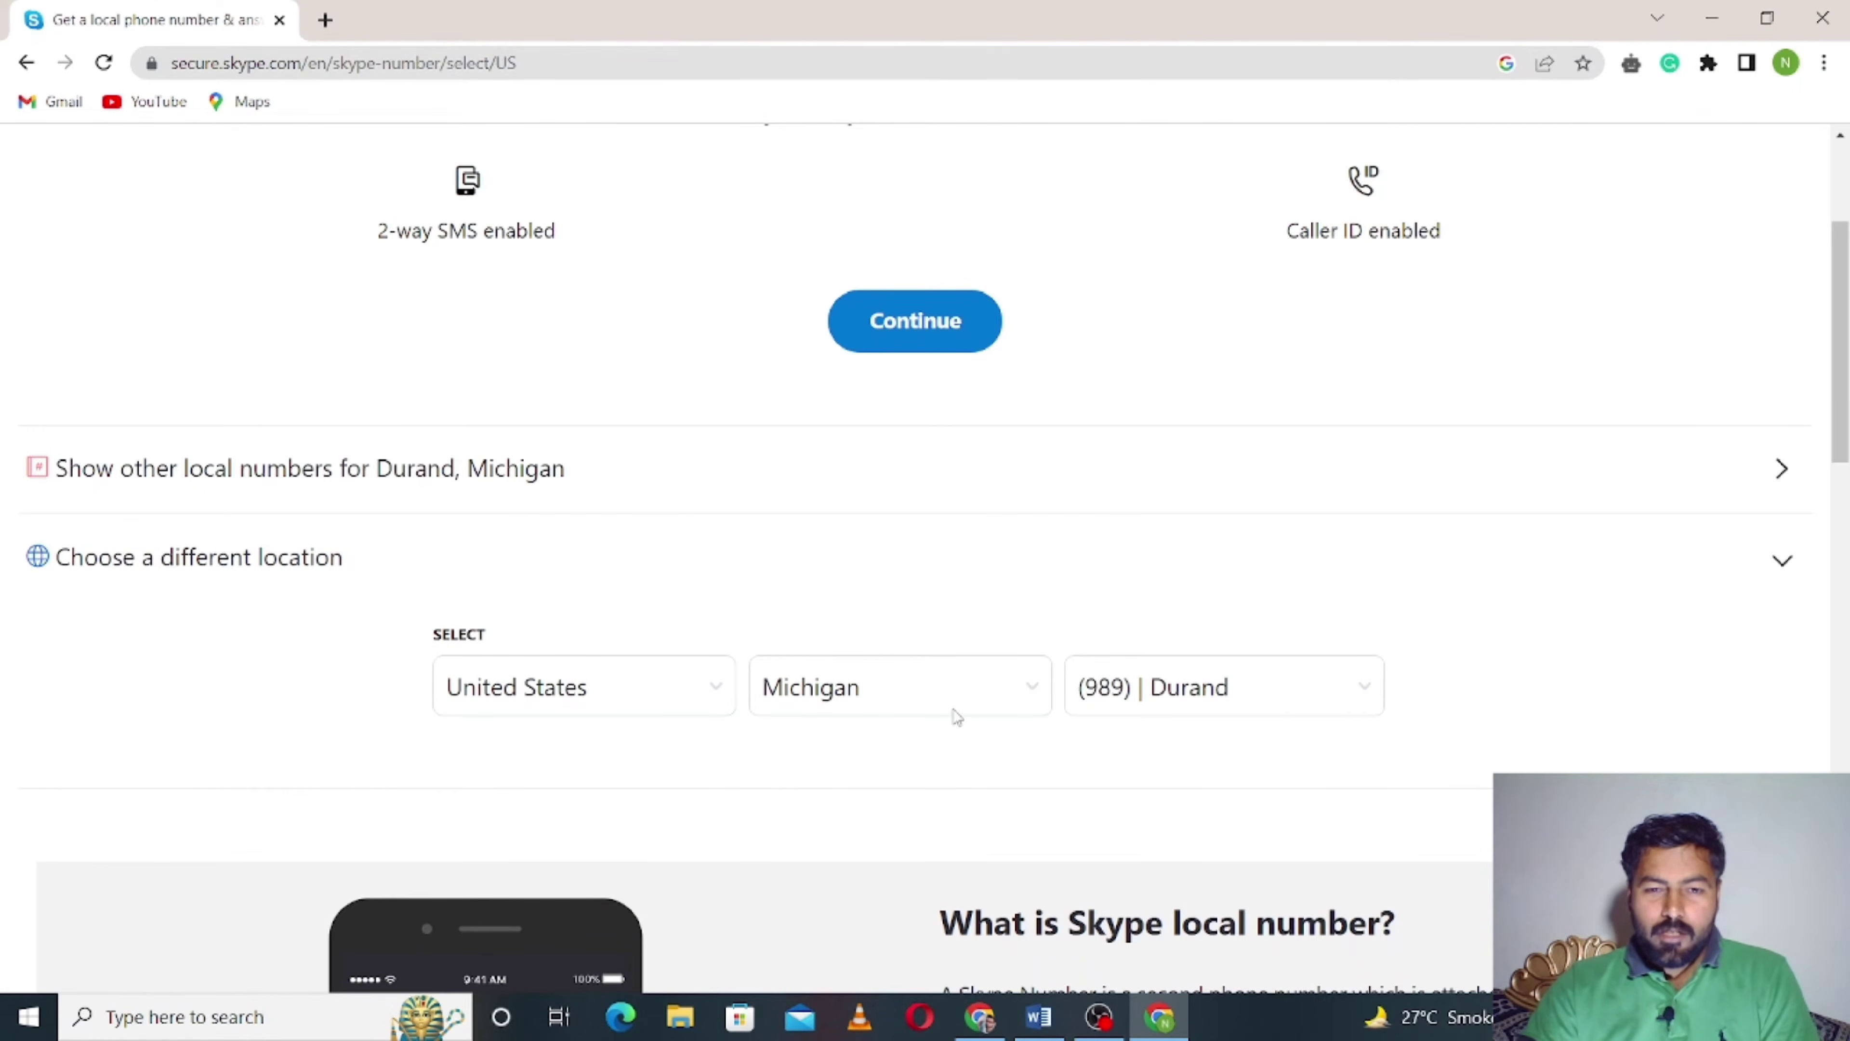
pyautogui.click(919, 695)
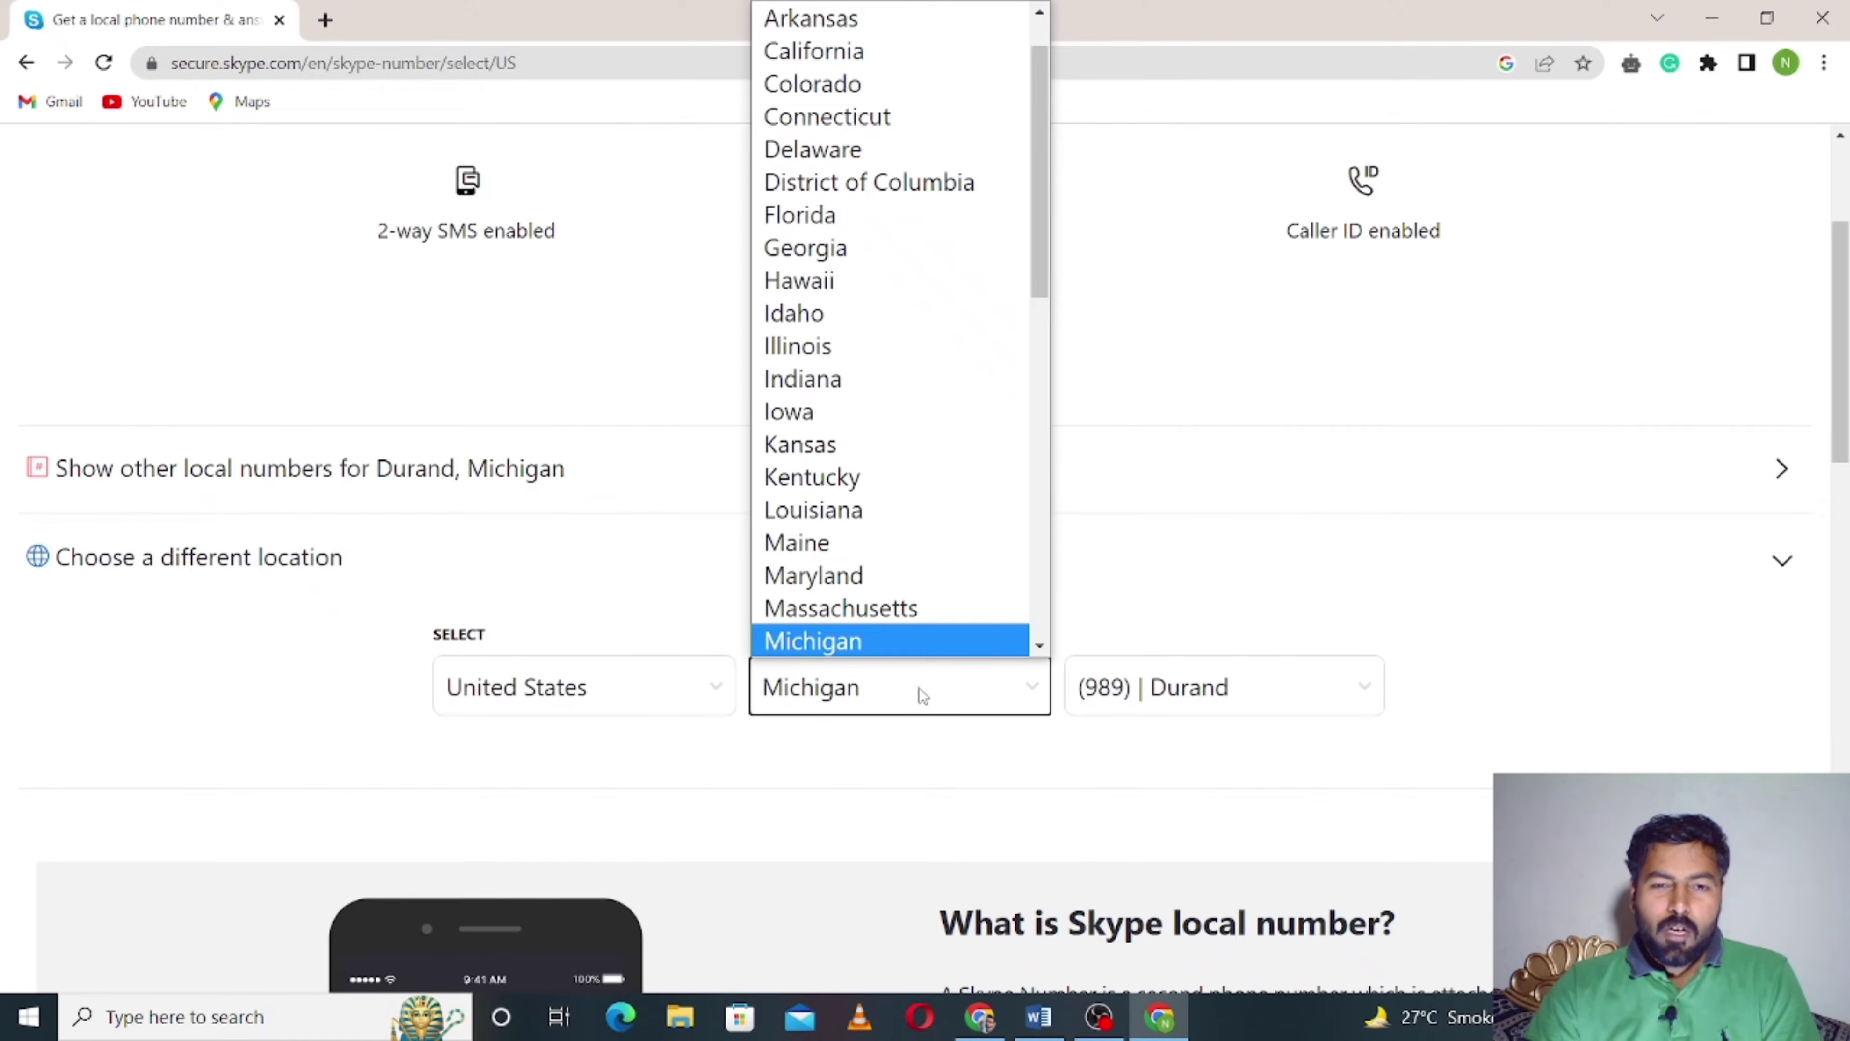
pyautogui.scroll(-1, 885, 583)
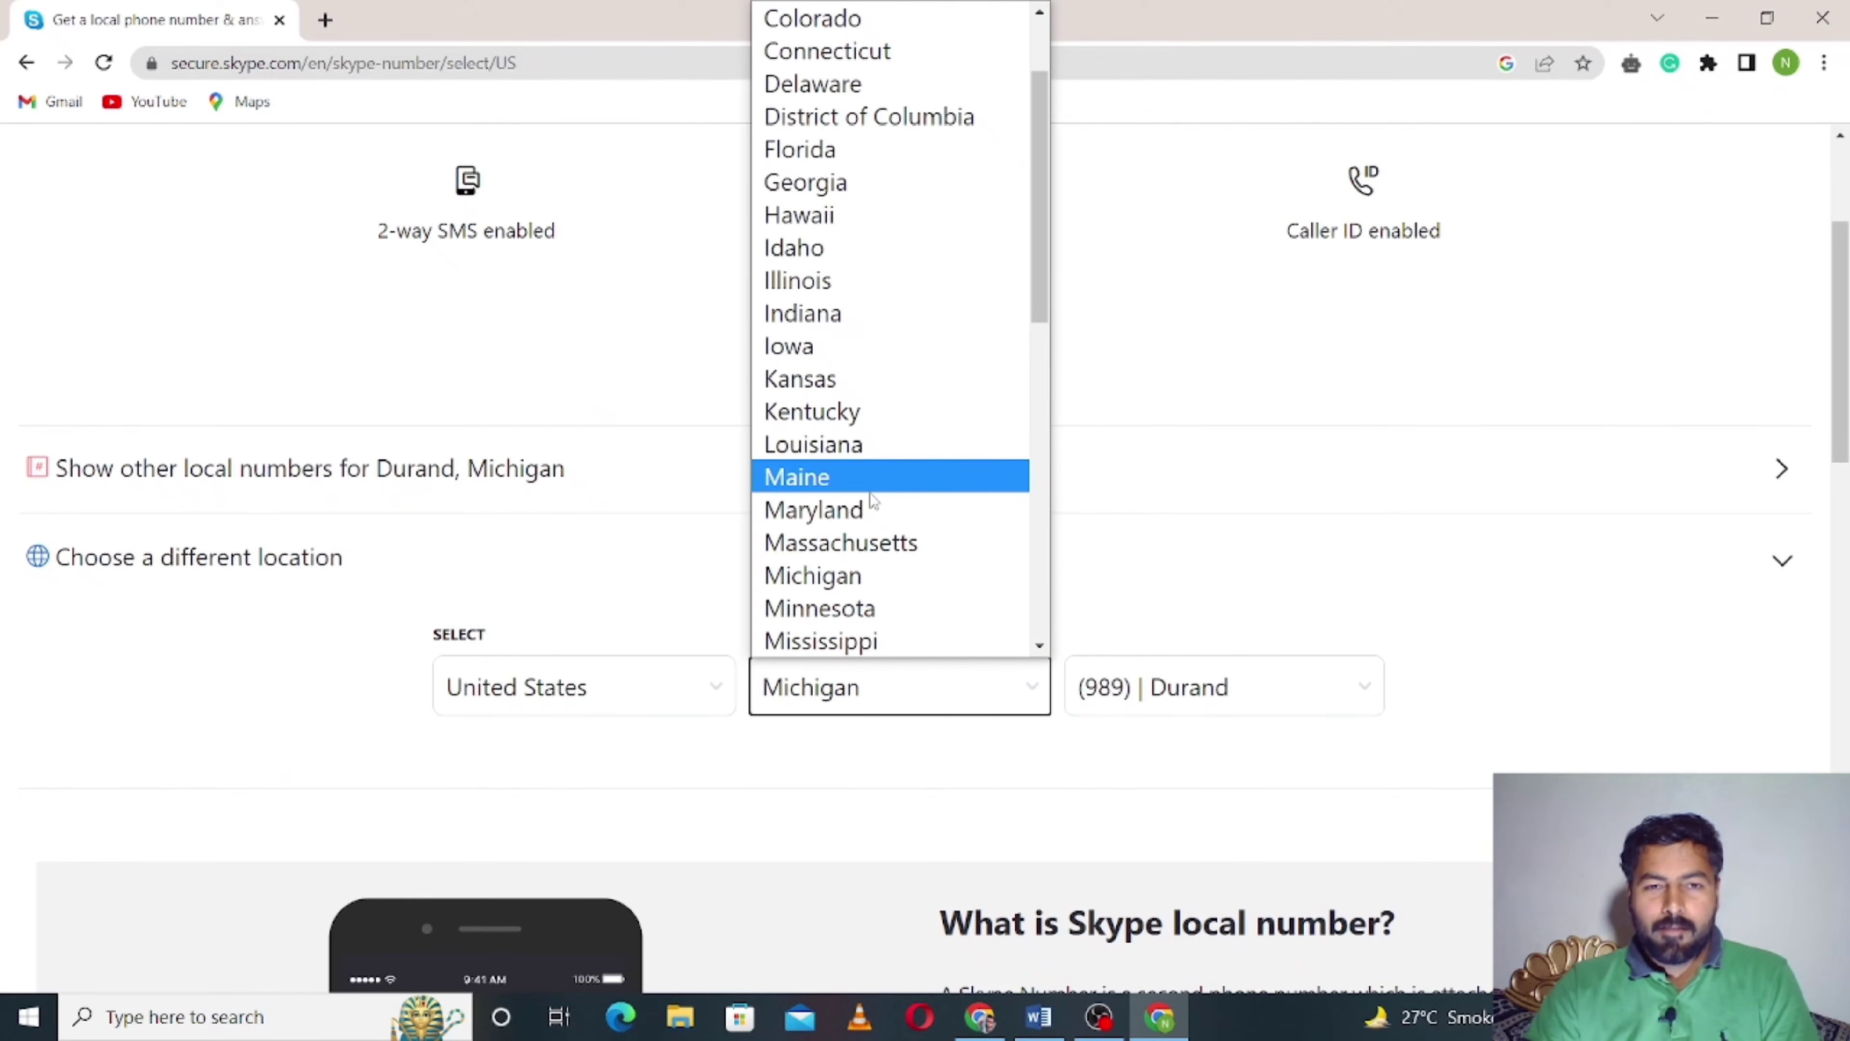
pyautogui.scroll(2, 874, 412)
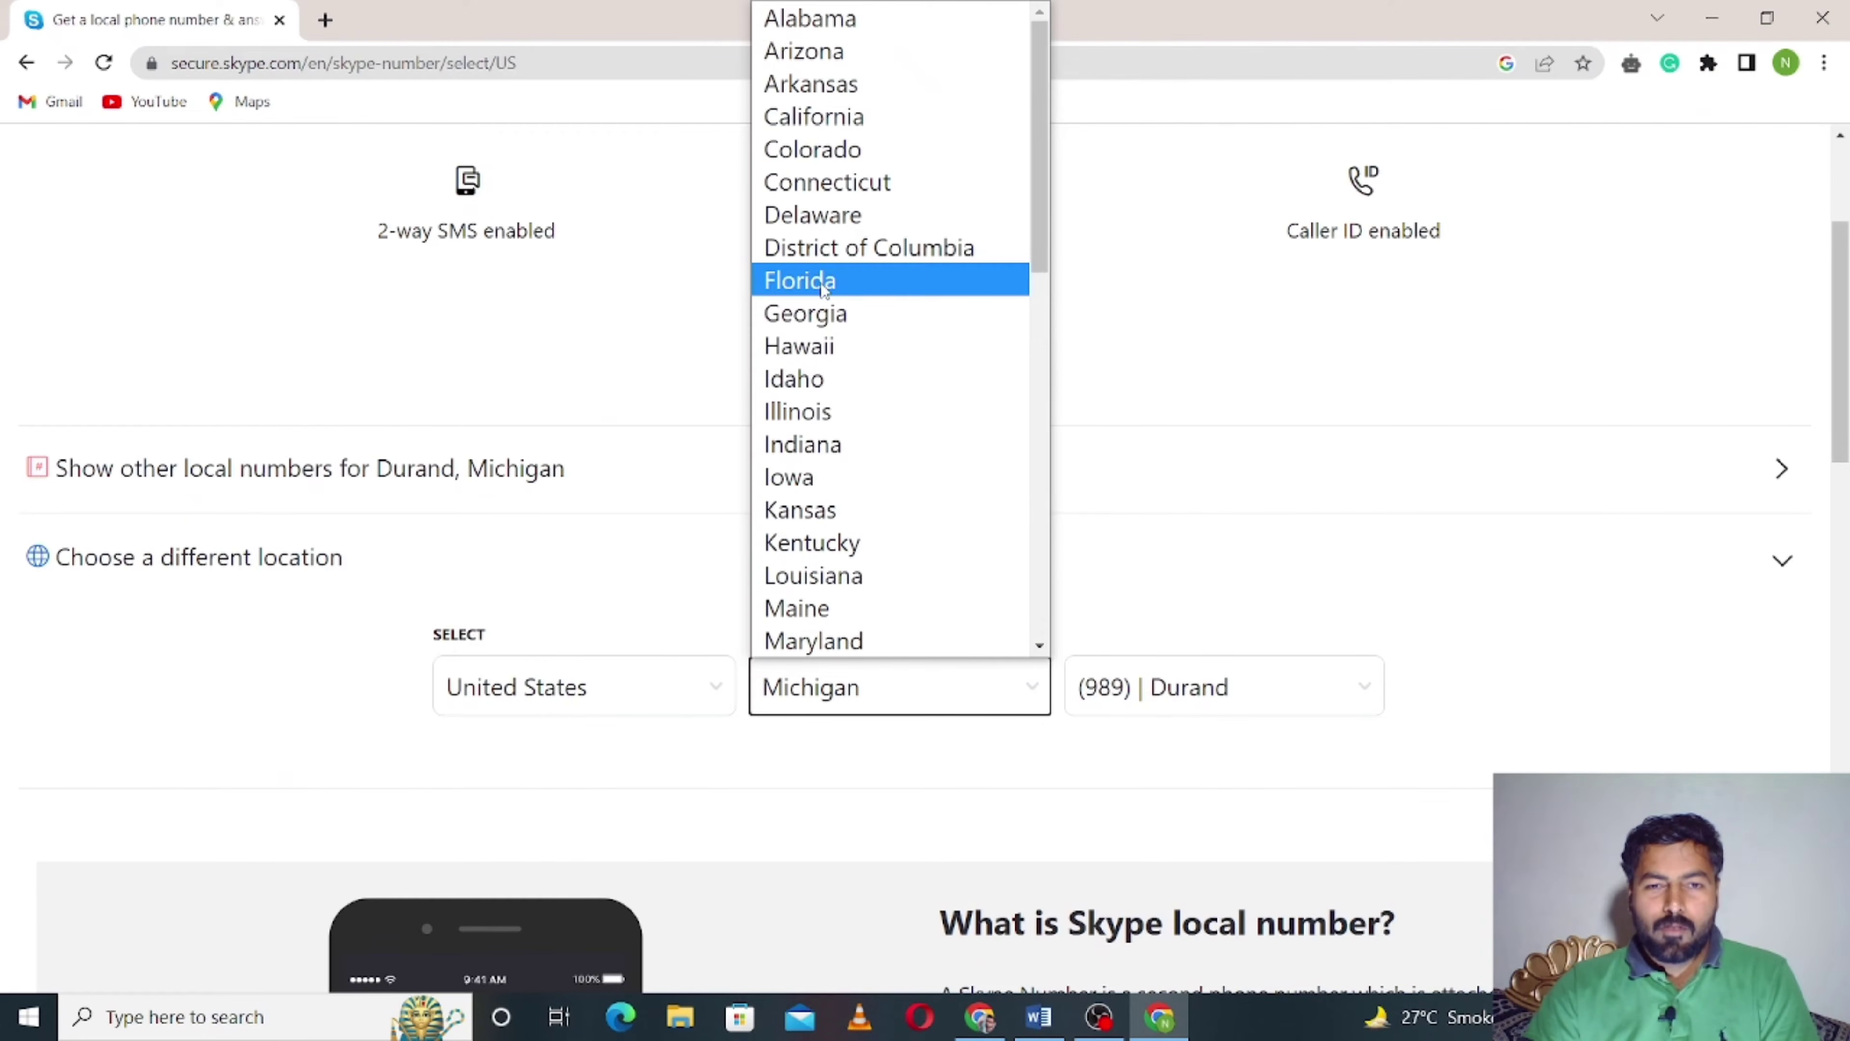
pyautogui.click(775, 282)
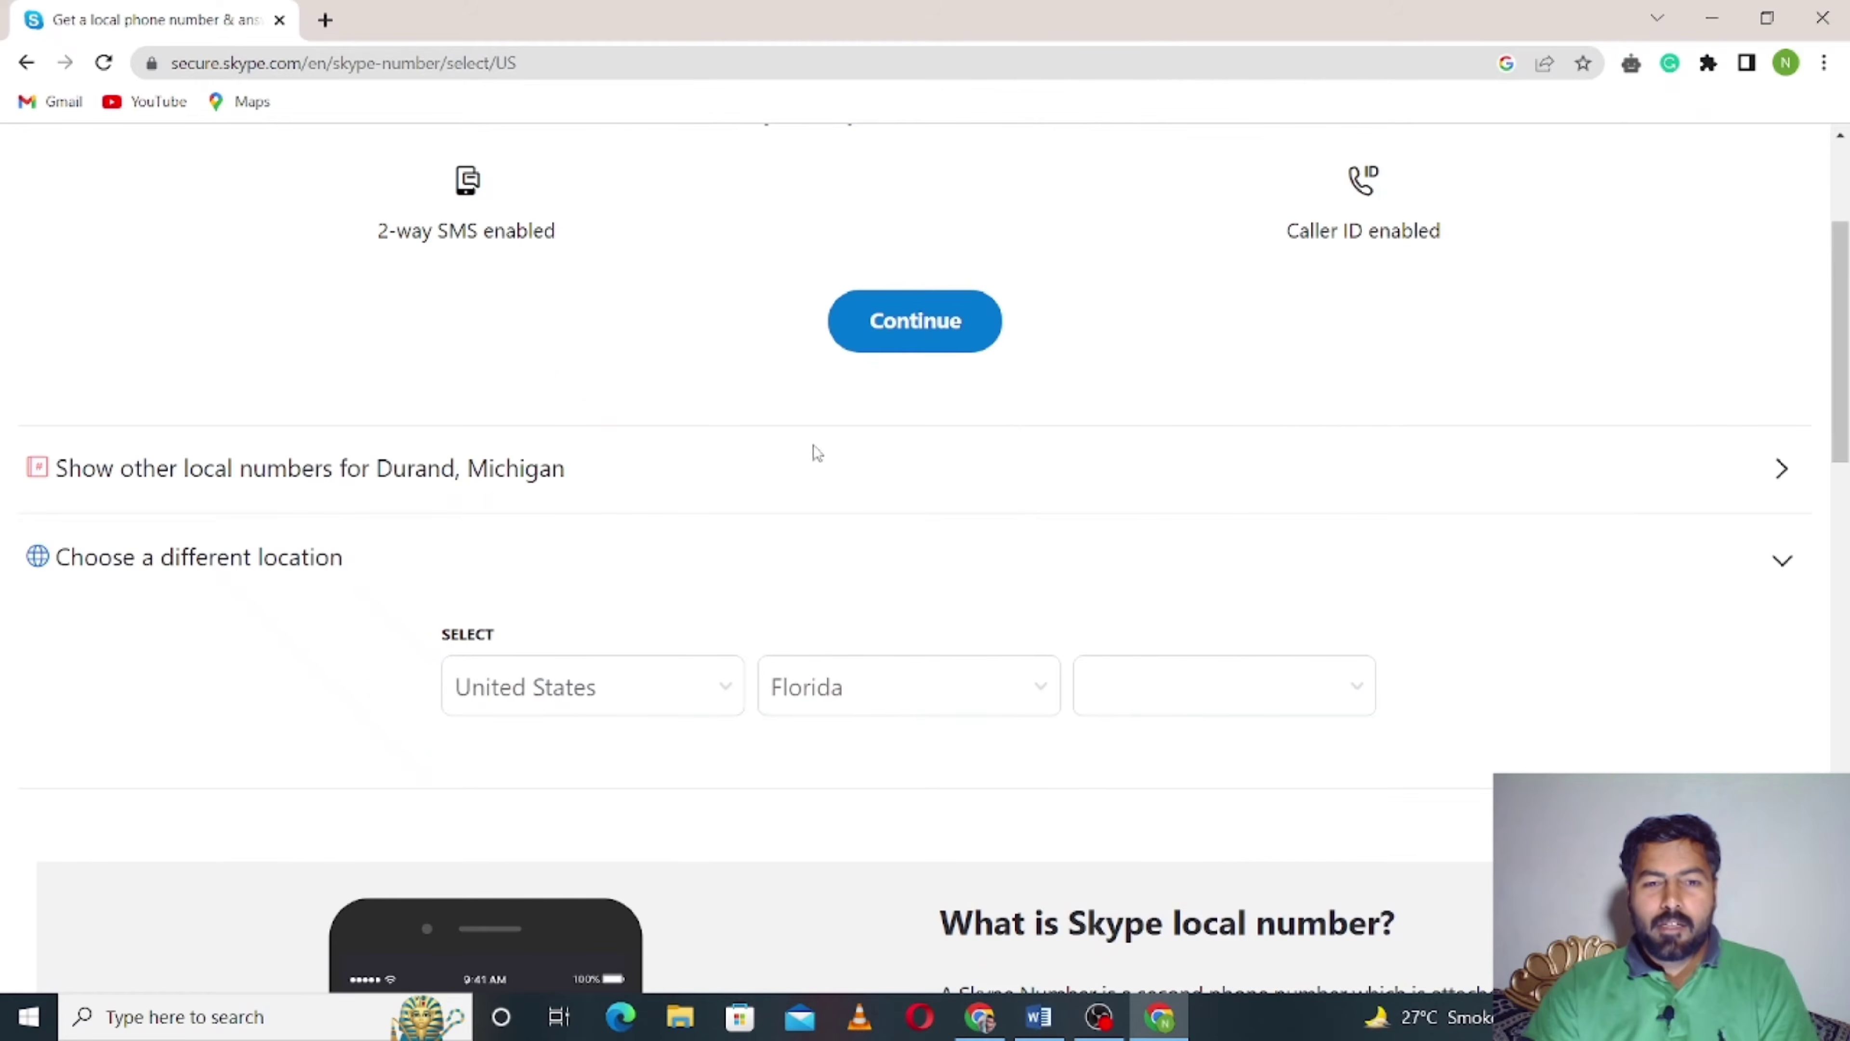
pyautogui.scroll(3, 829, 498)
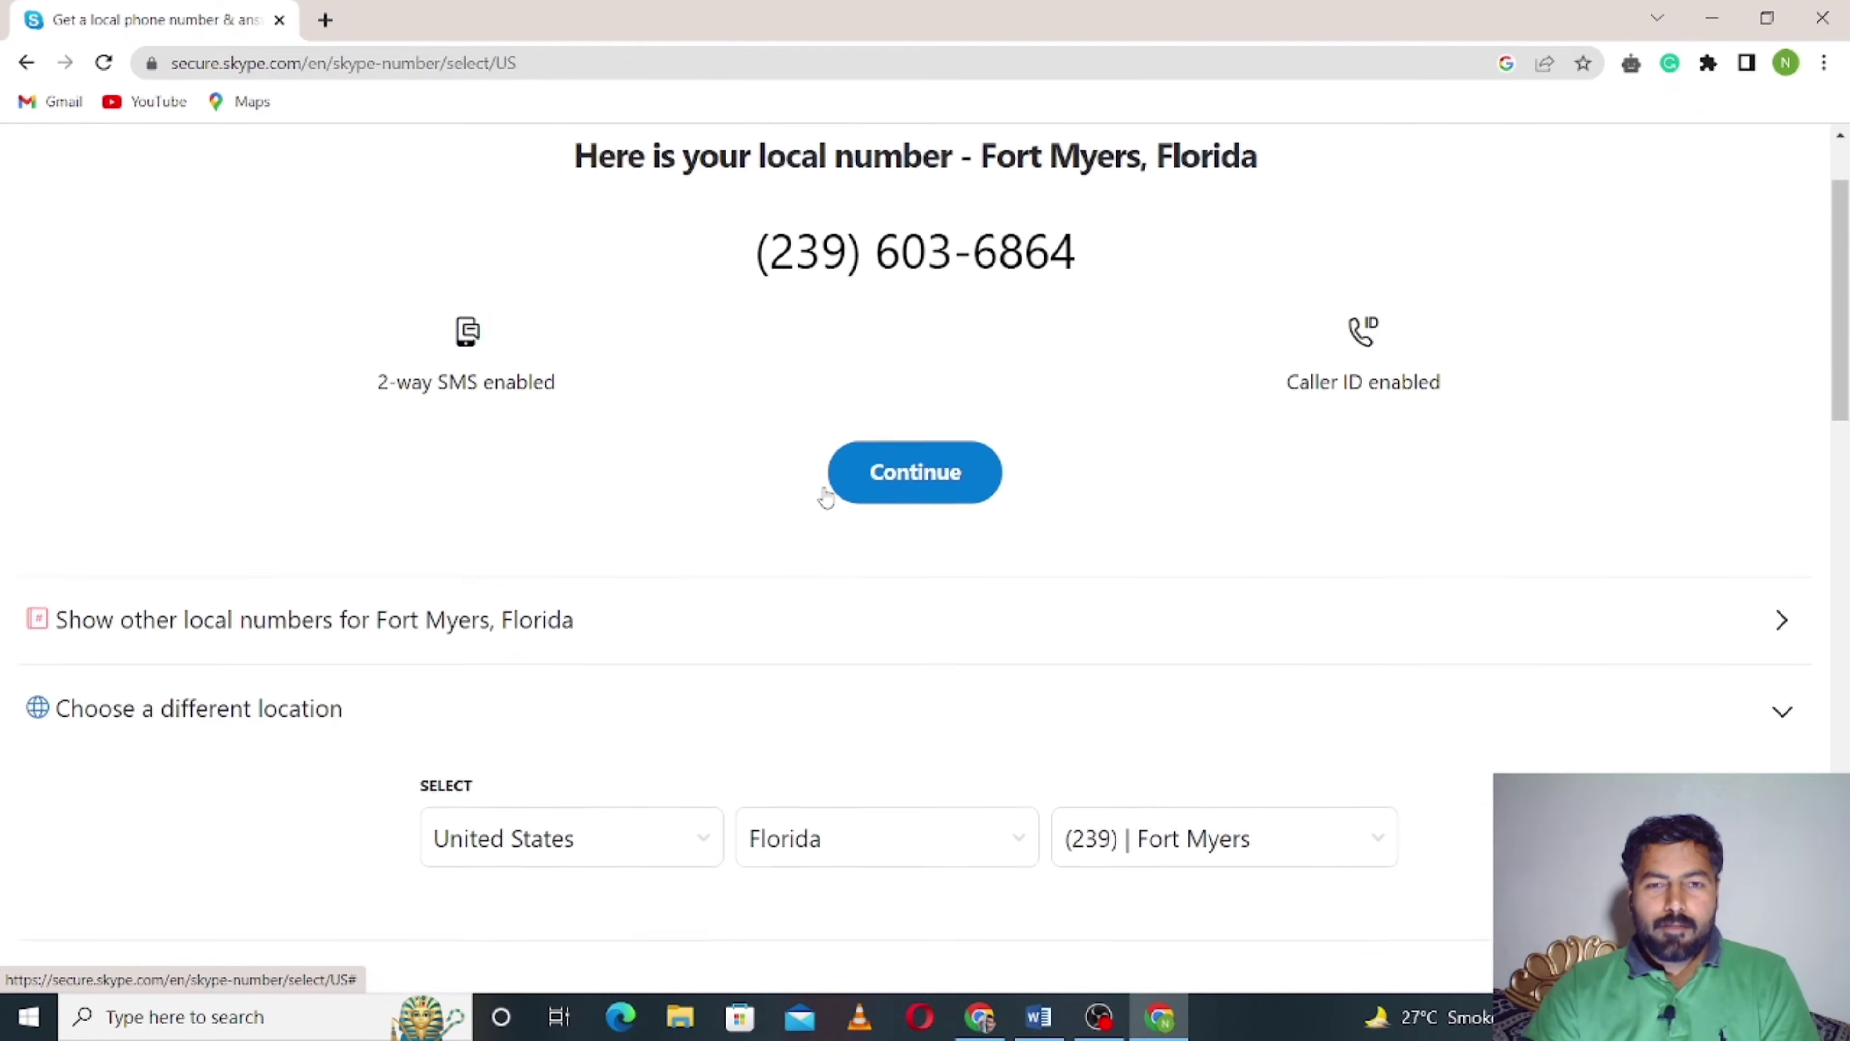
pyautogui.scroll(1, 842, 523)
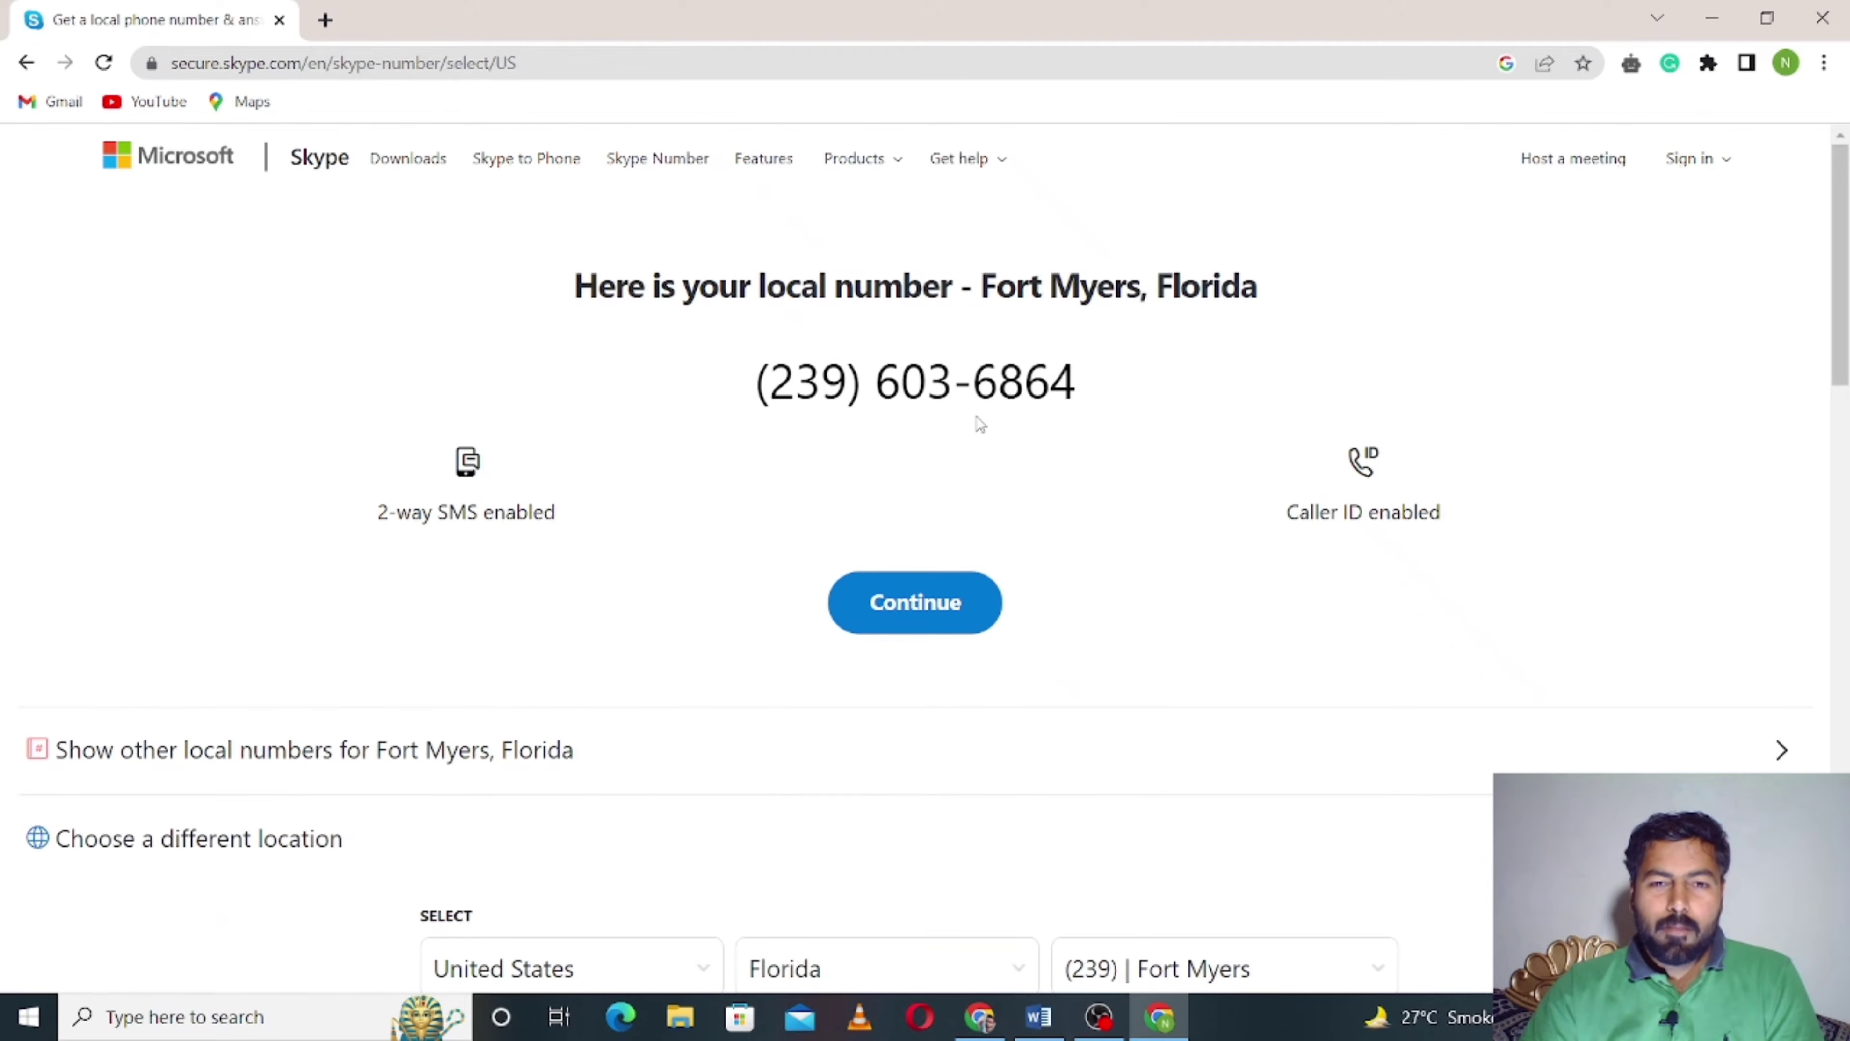
# - Continue with the Fort Myers number and sign in with the Microsoft account e-mail and password
pyautogui.click(953, 608)
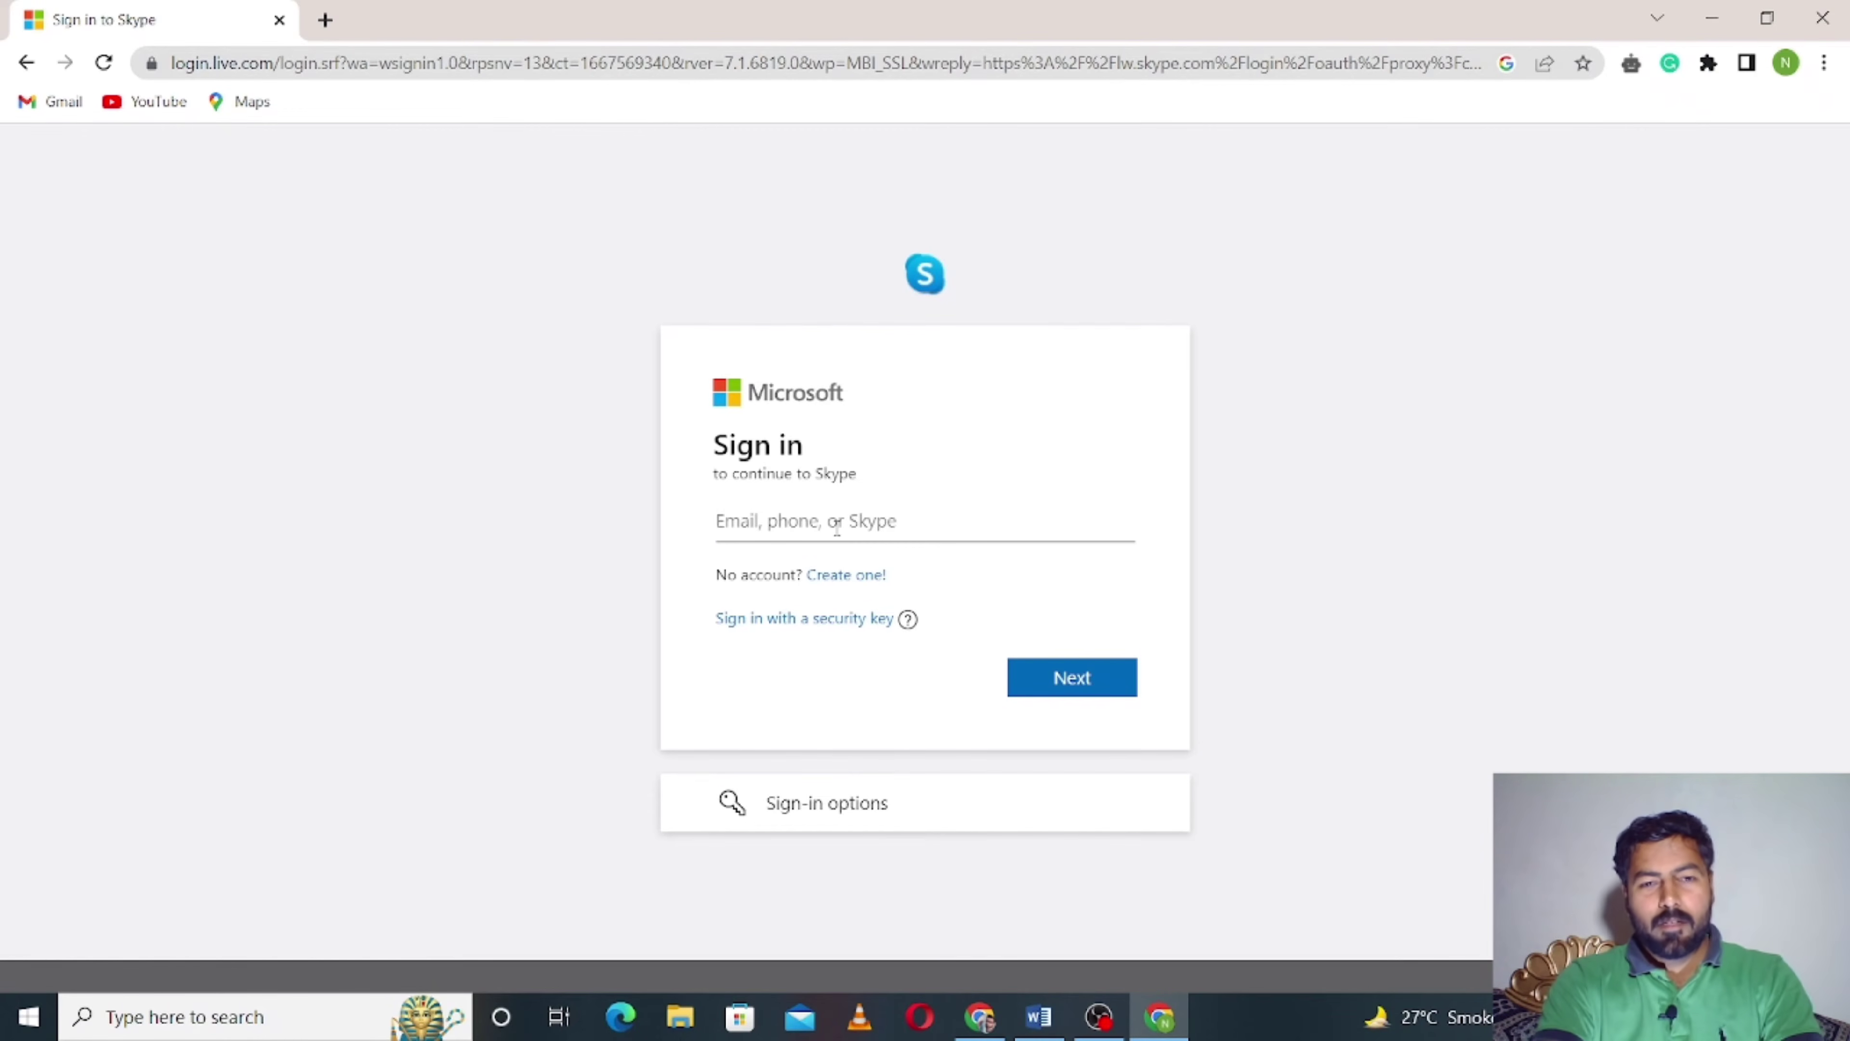
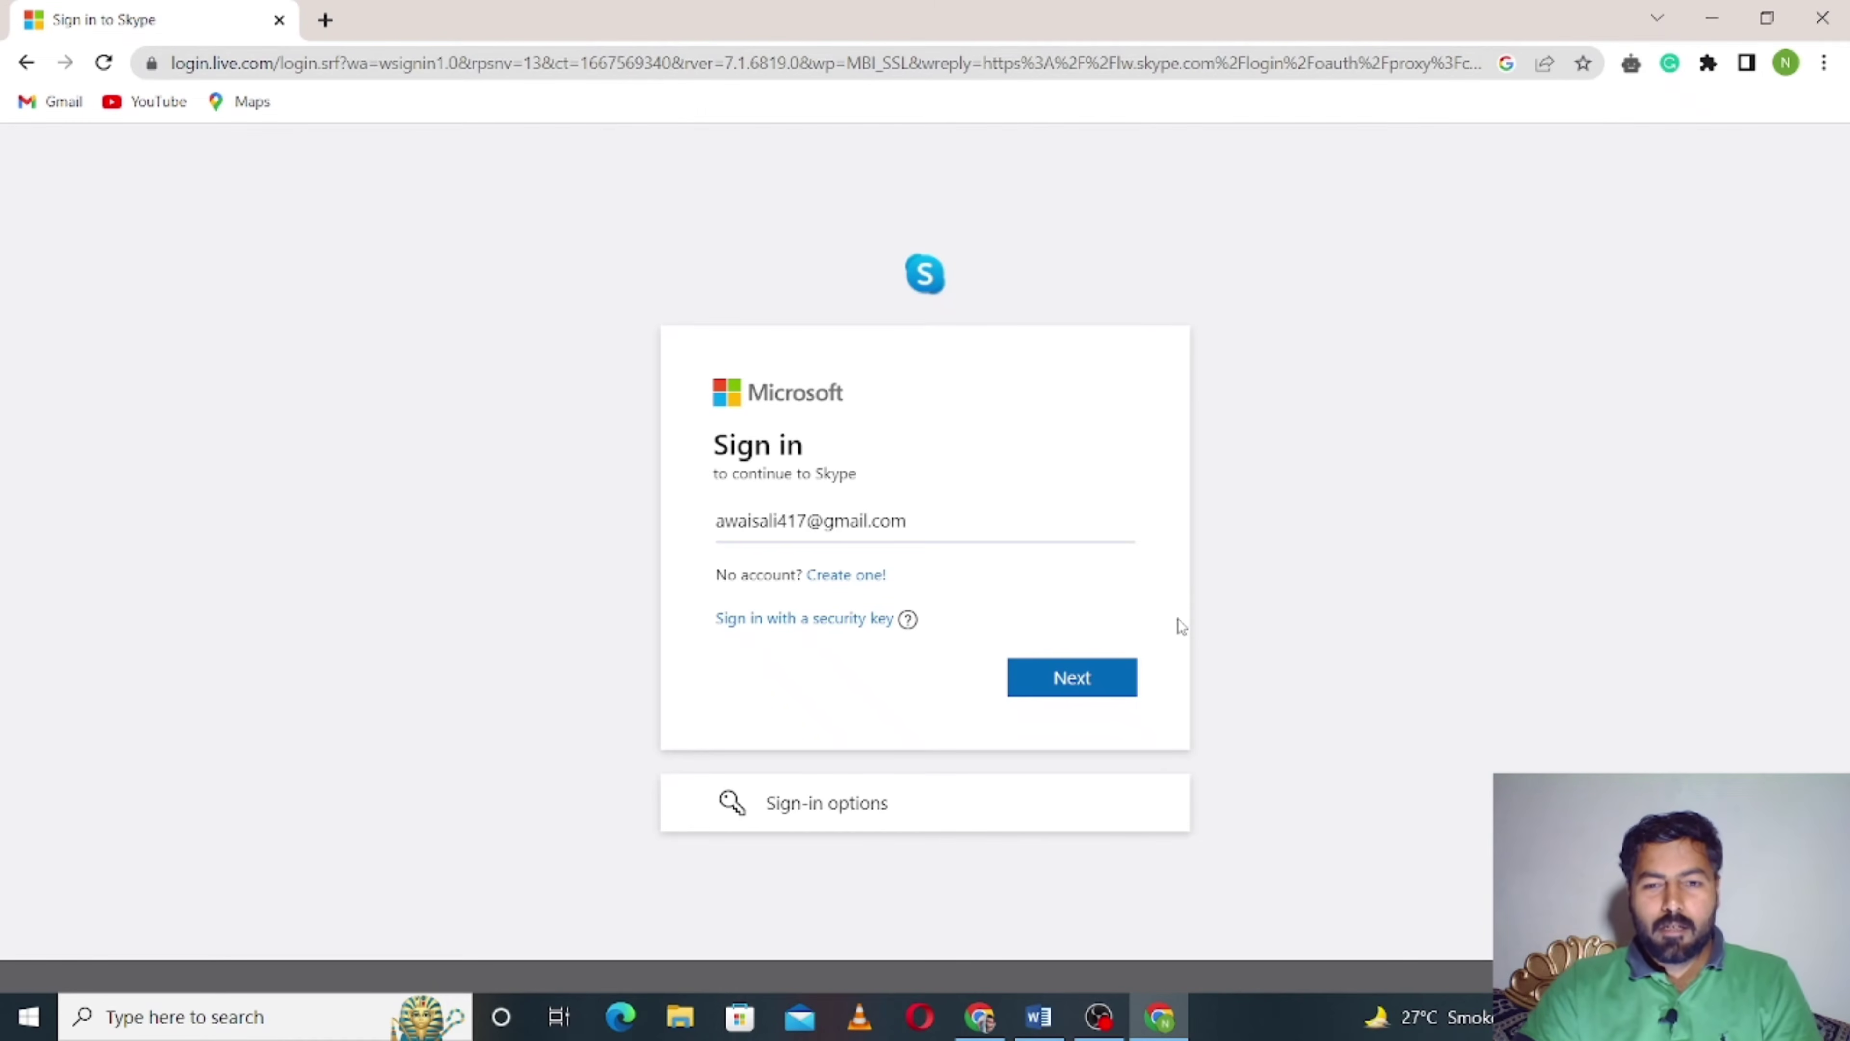
pyautogui.click(1084, 682)
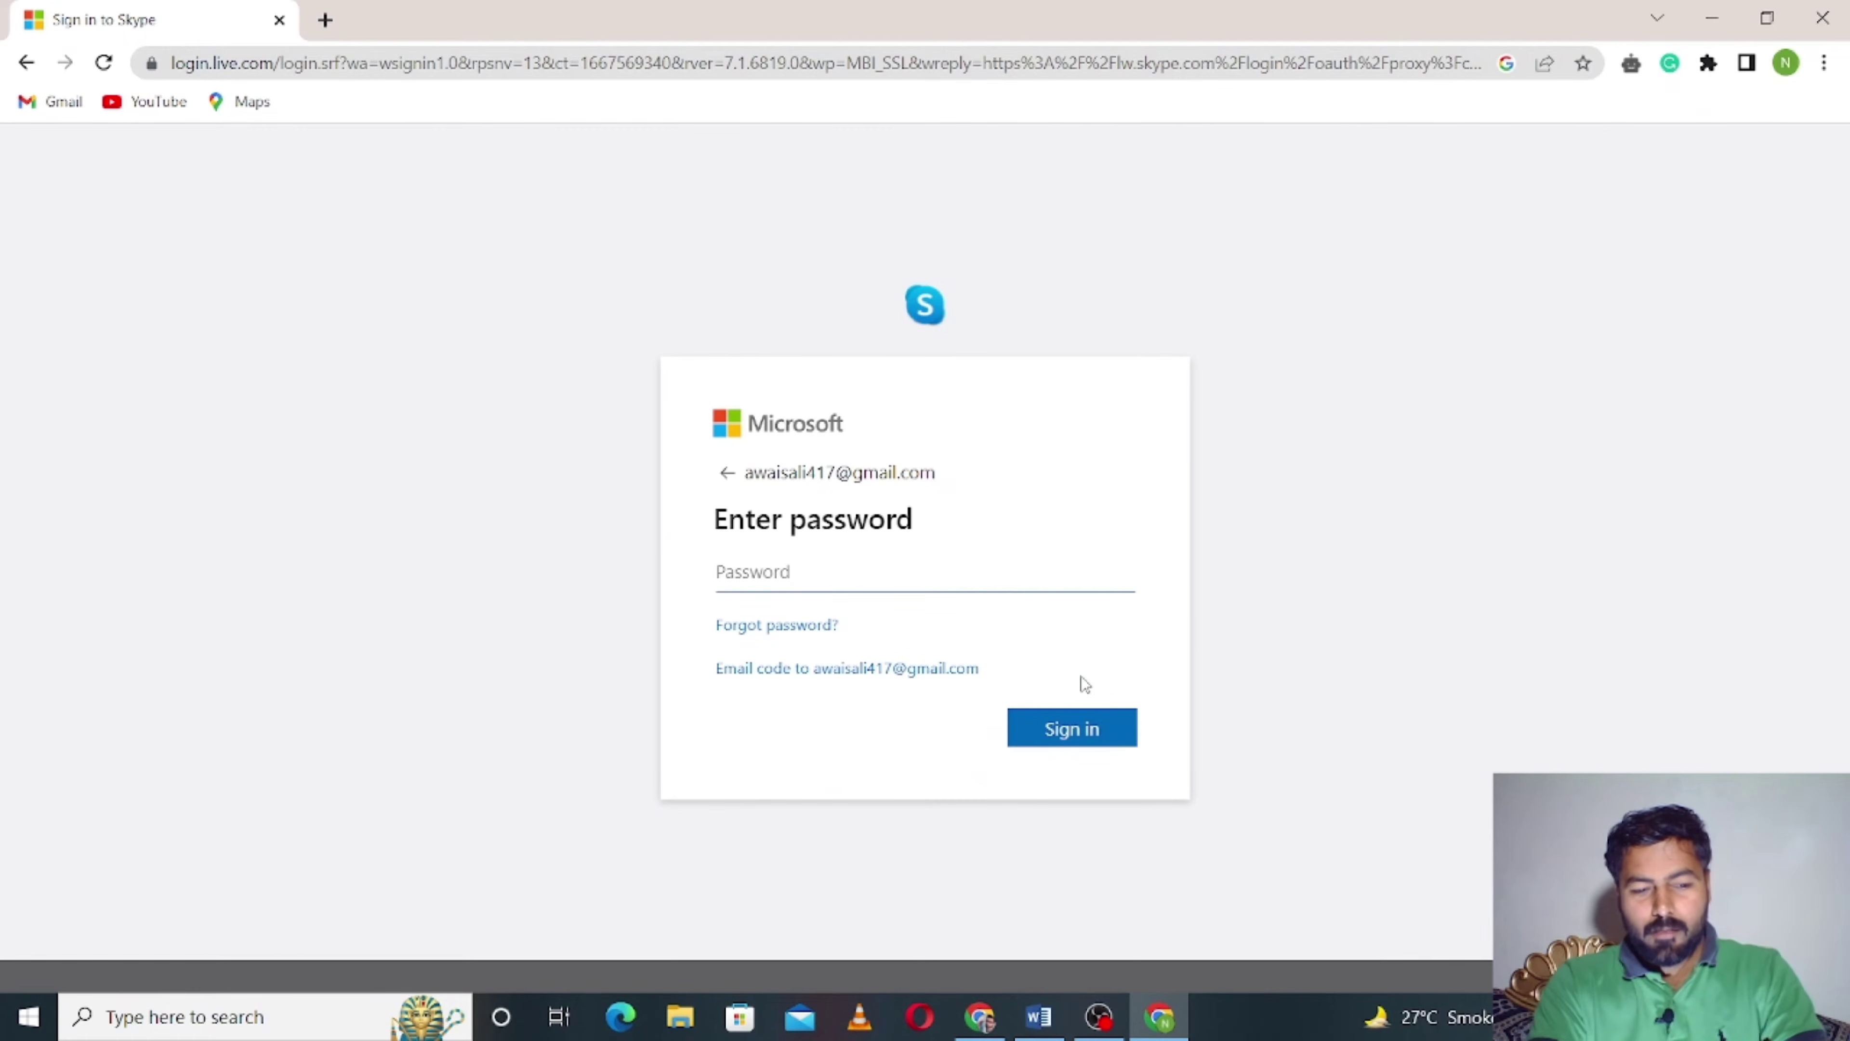
pyautogui.write('•')
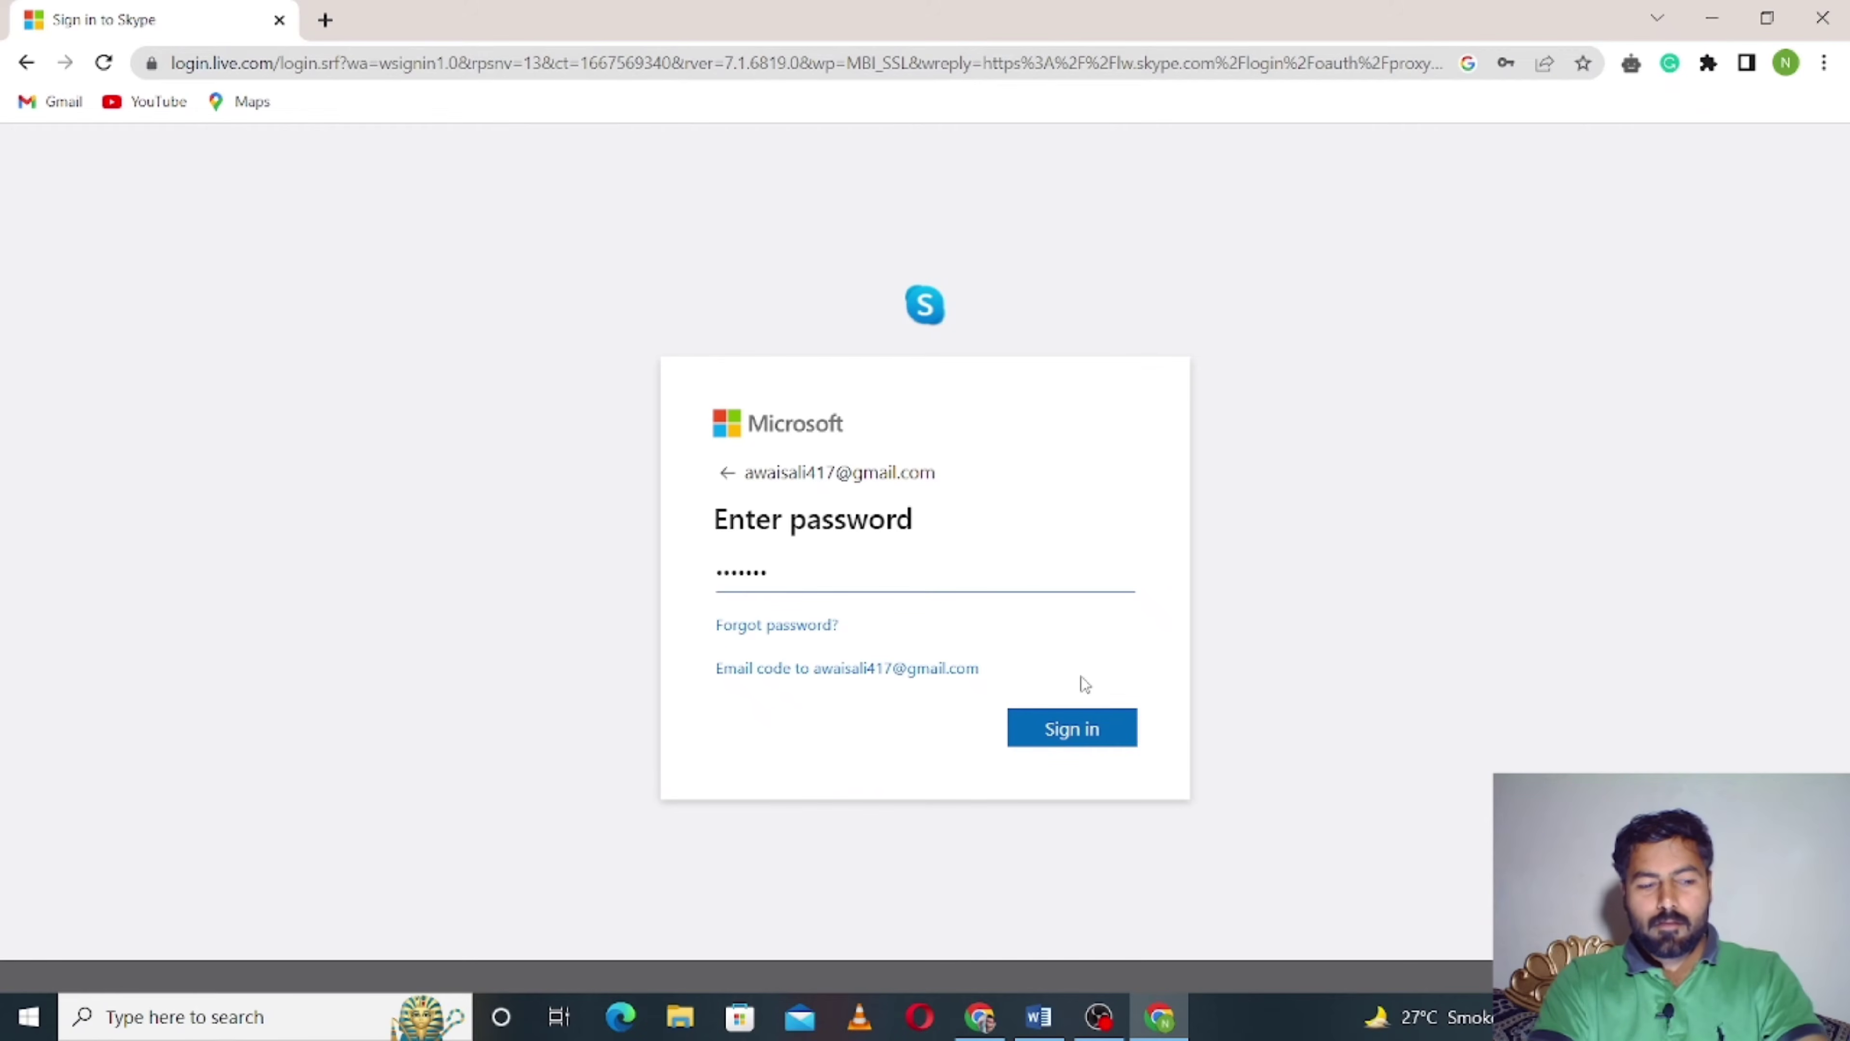
pyautogui.write('•')
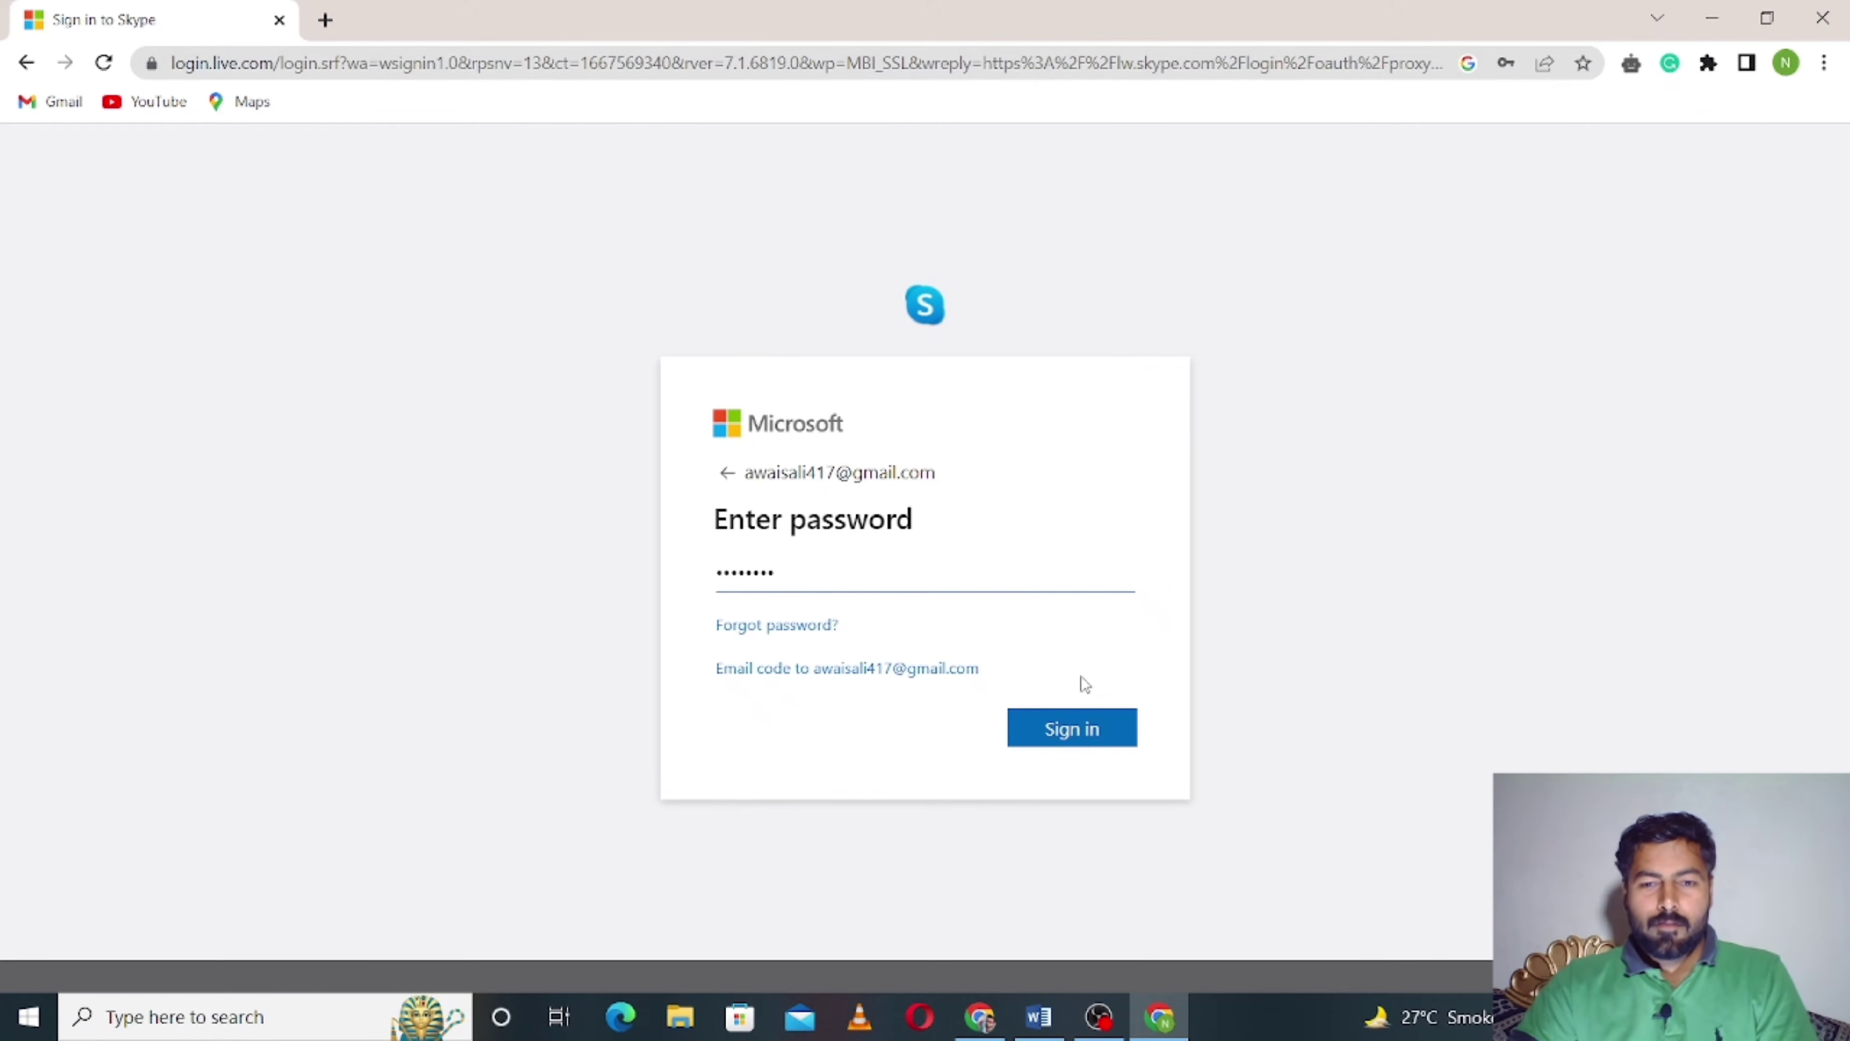
pyautogui.click(1080, 742)
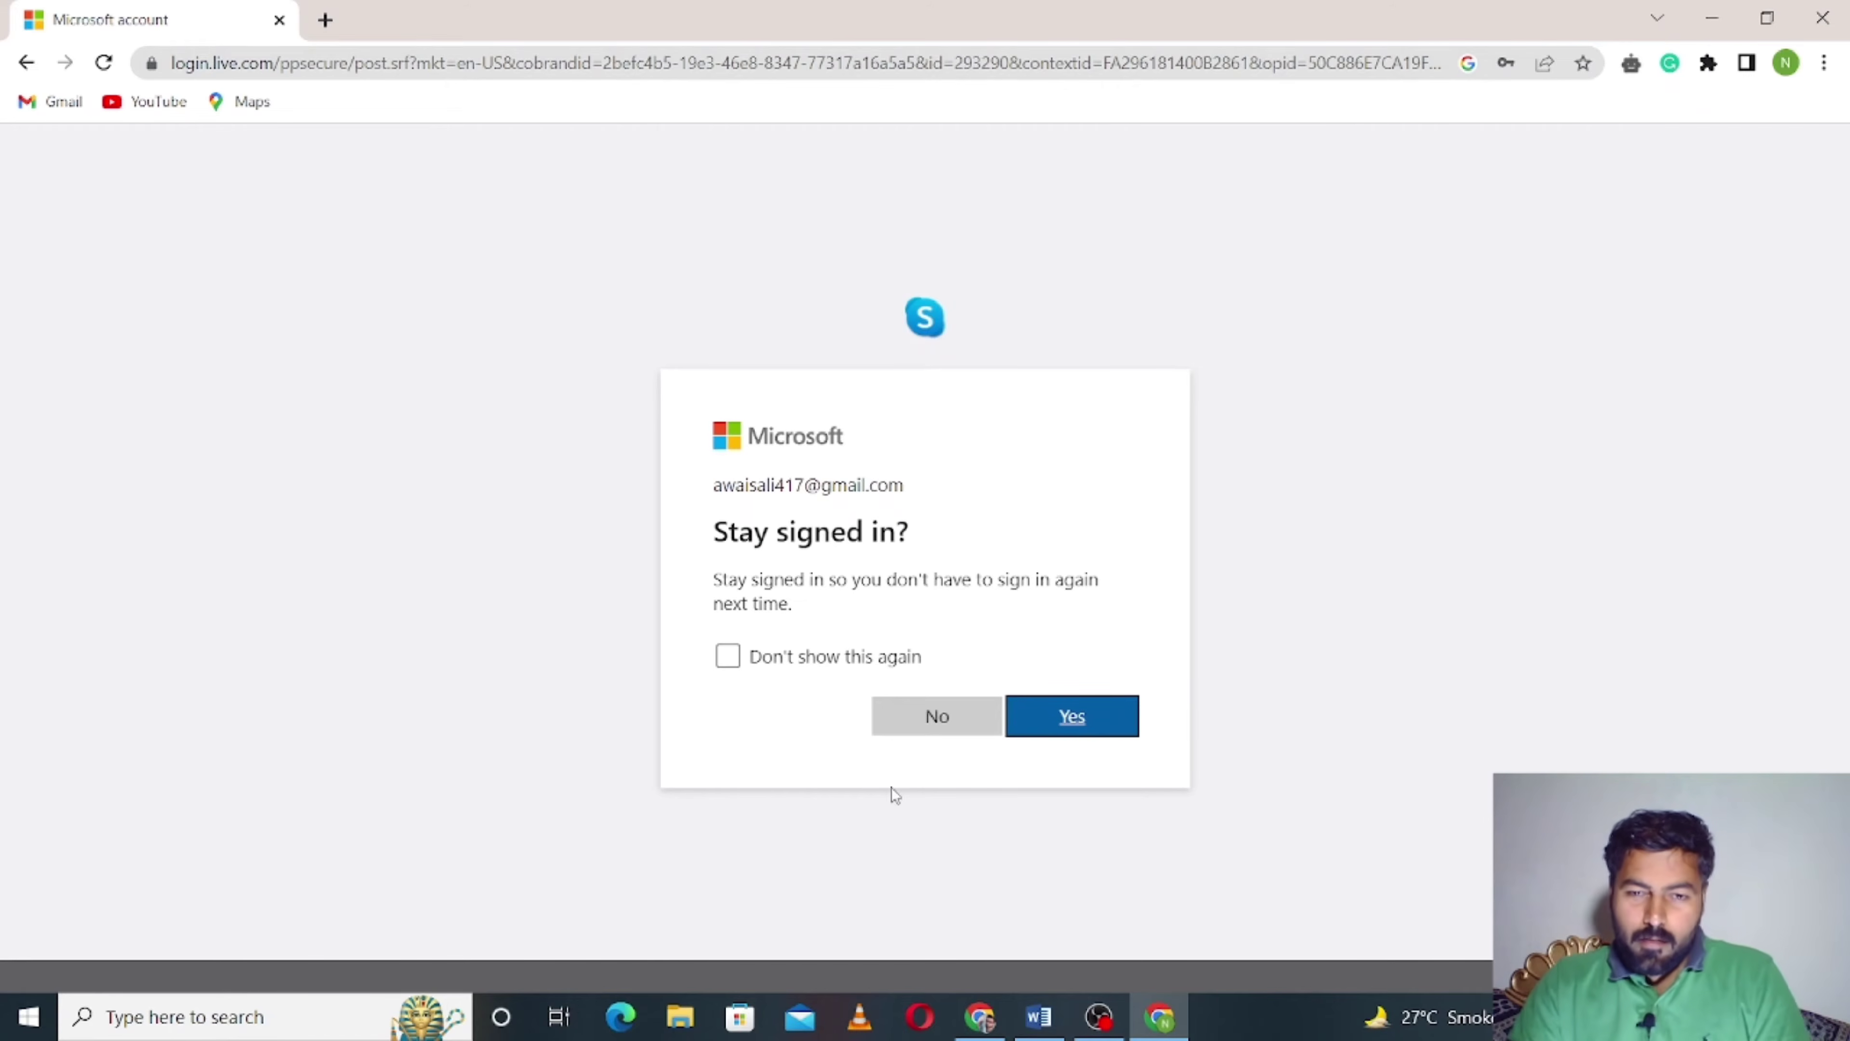
# - Decline staying signed in, settle on monthly billing at ₹407.20, and continue the order
pyautogui.click(961, 721)
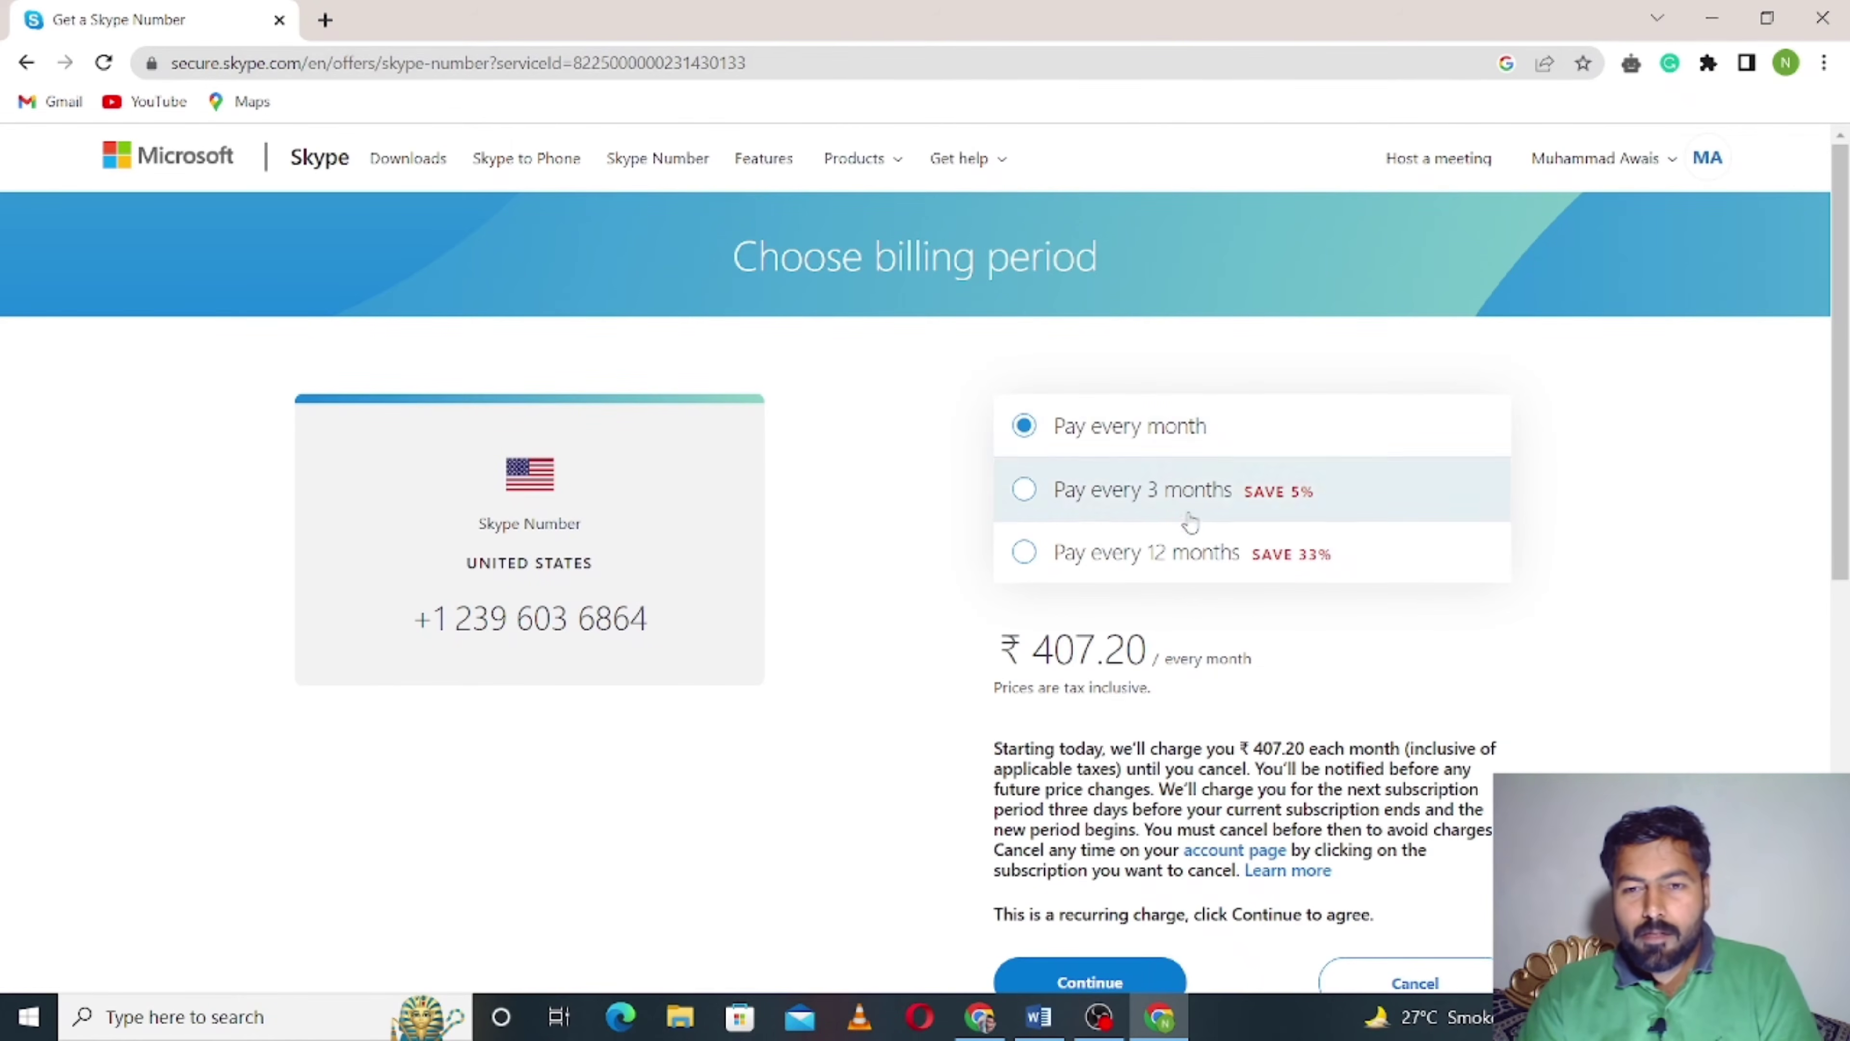
pyautogui.scroll(-2, 1230, 640)
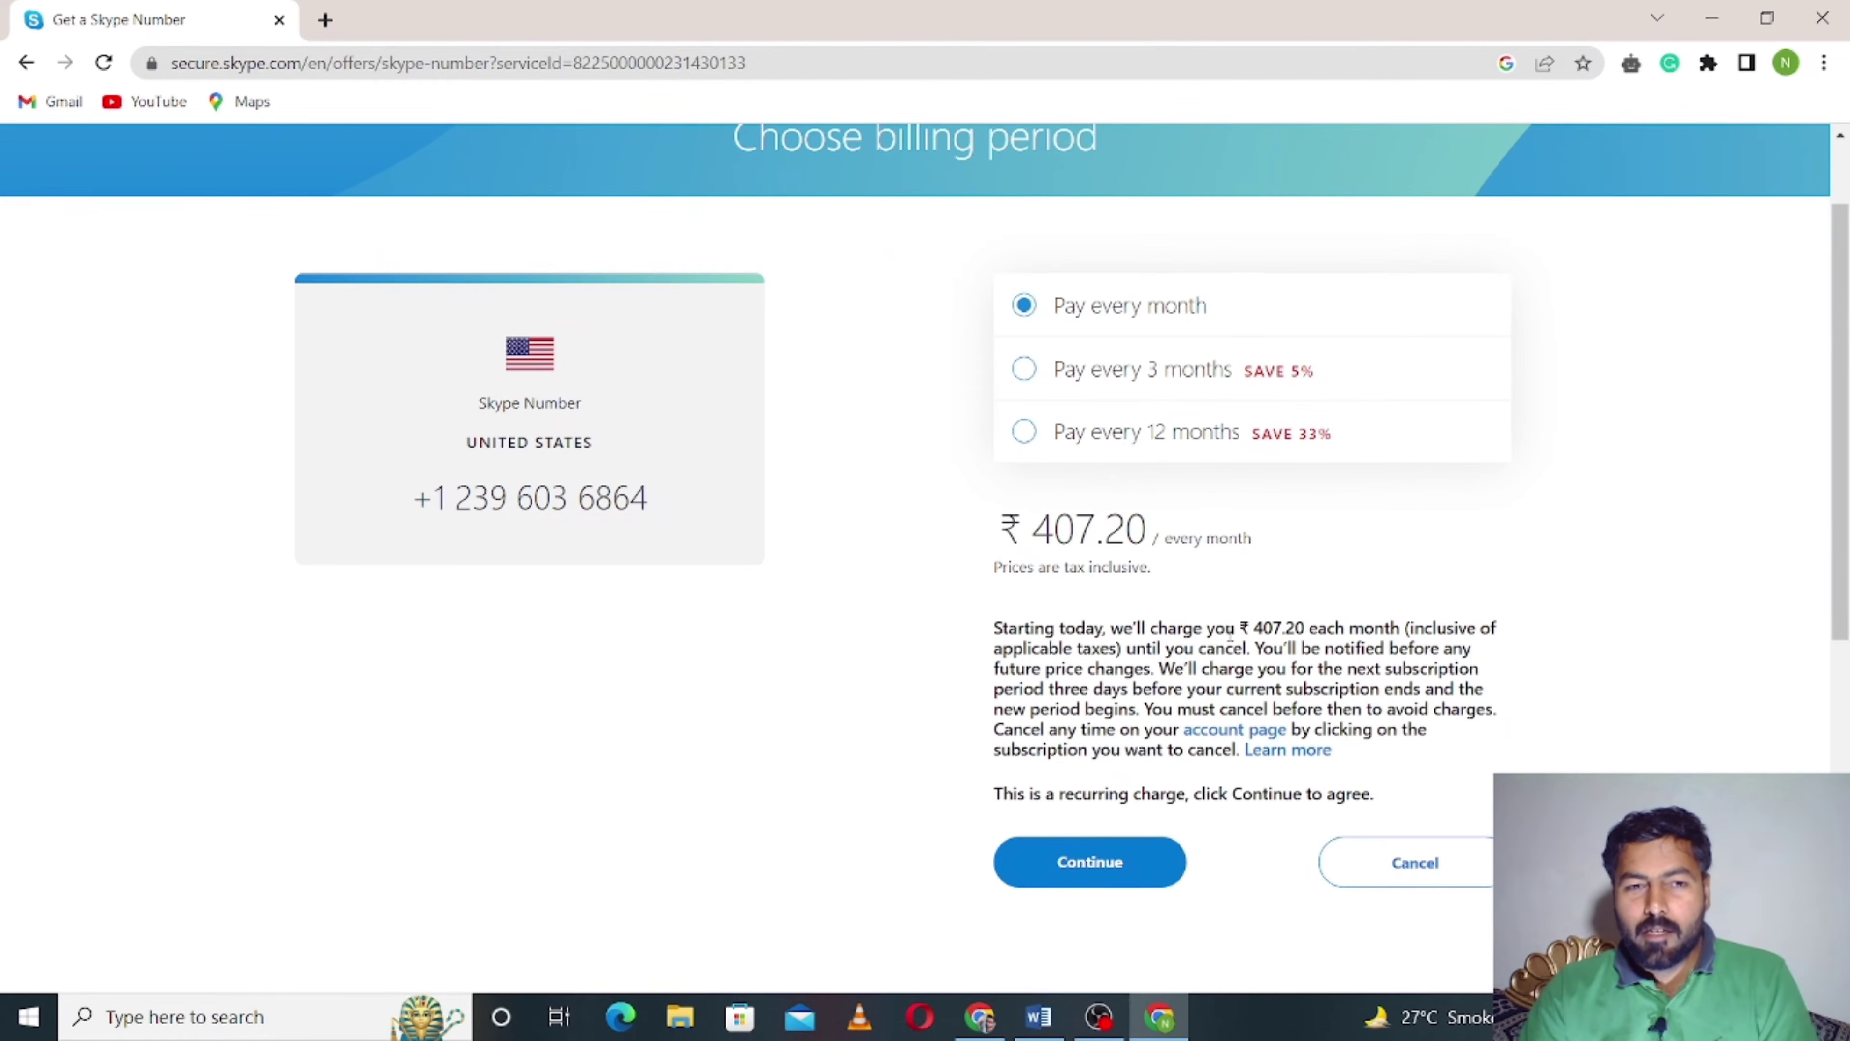
pyautogui.click(1104, 394)
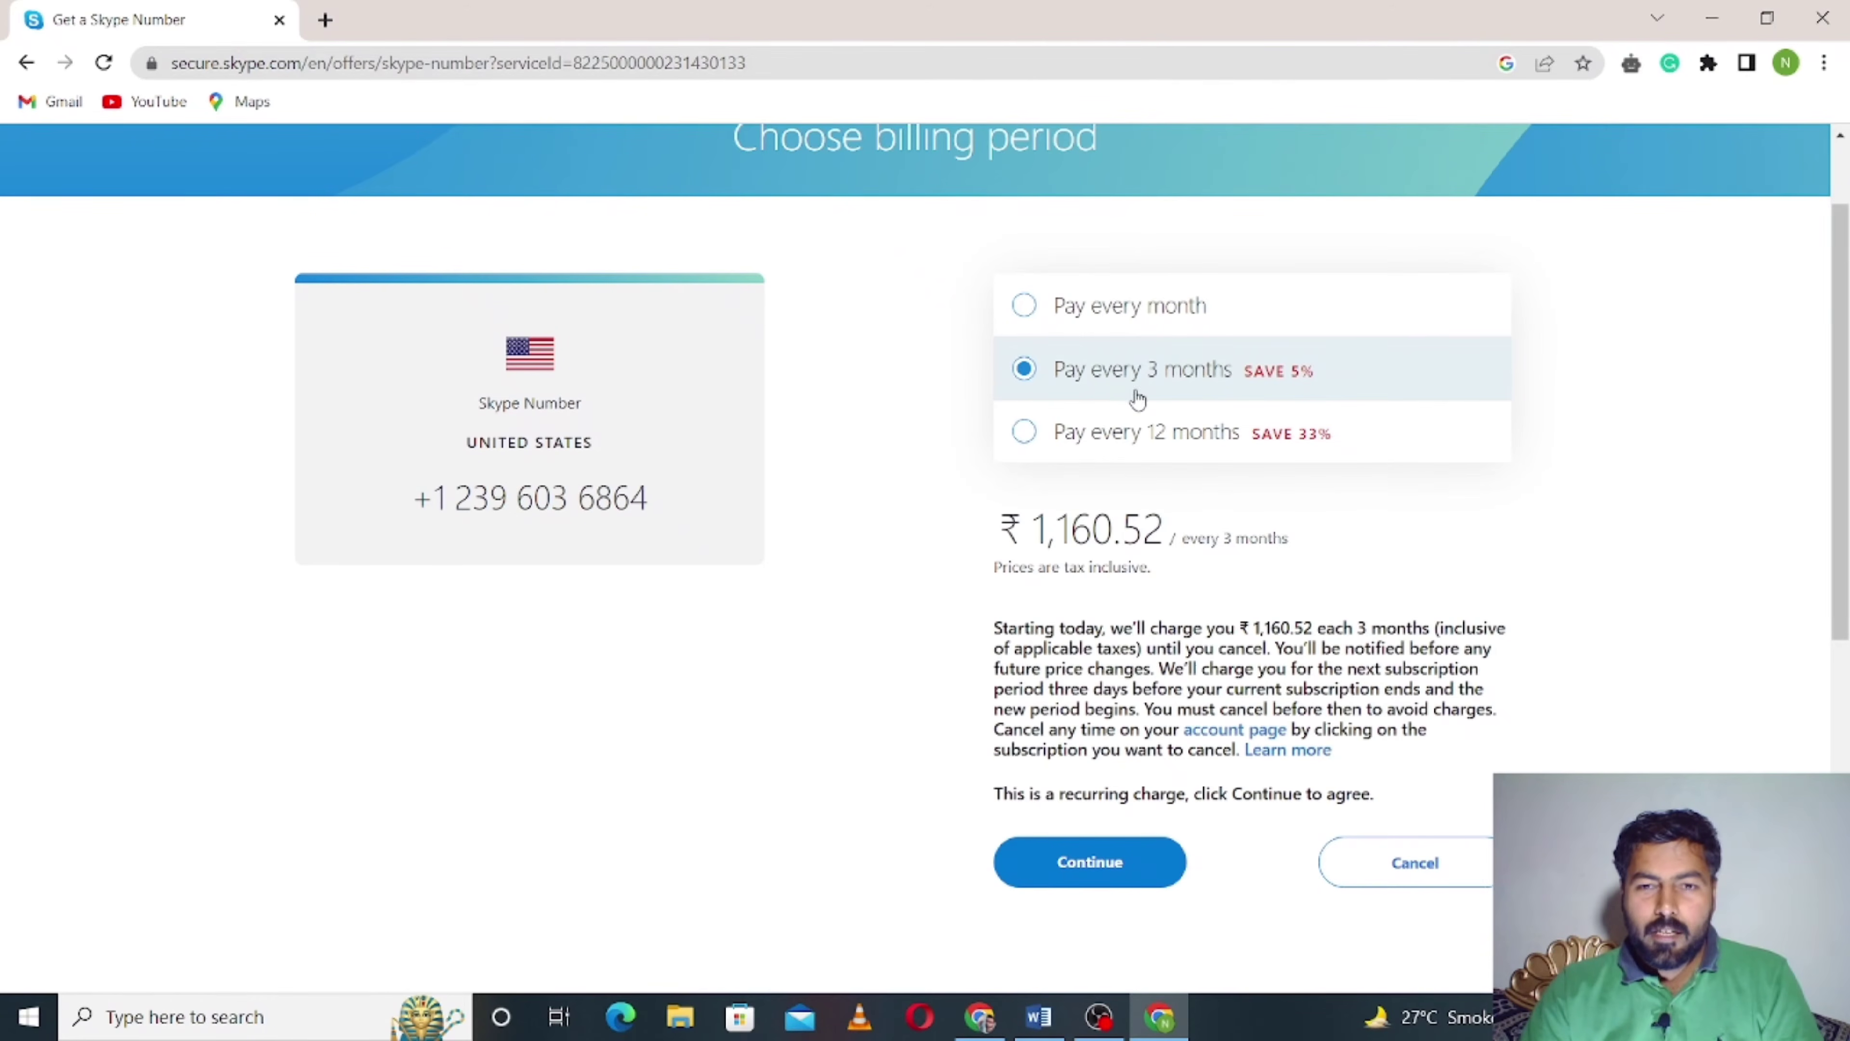
pyautogui.click(1145, 335)
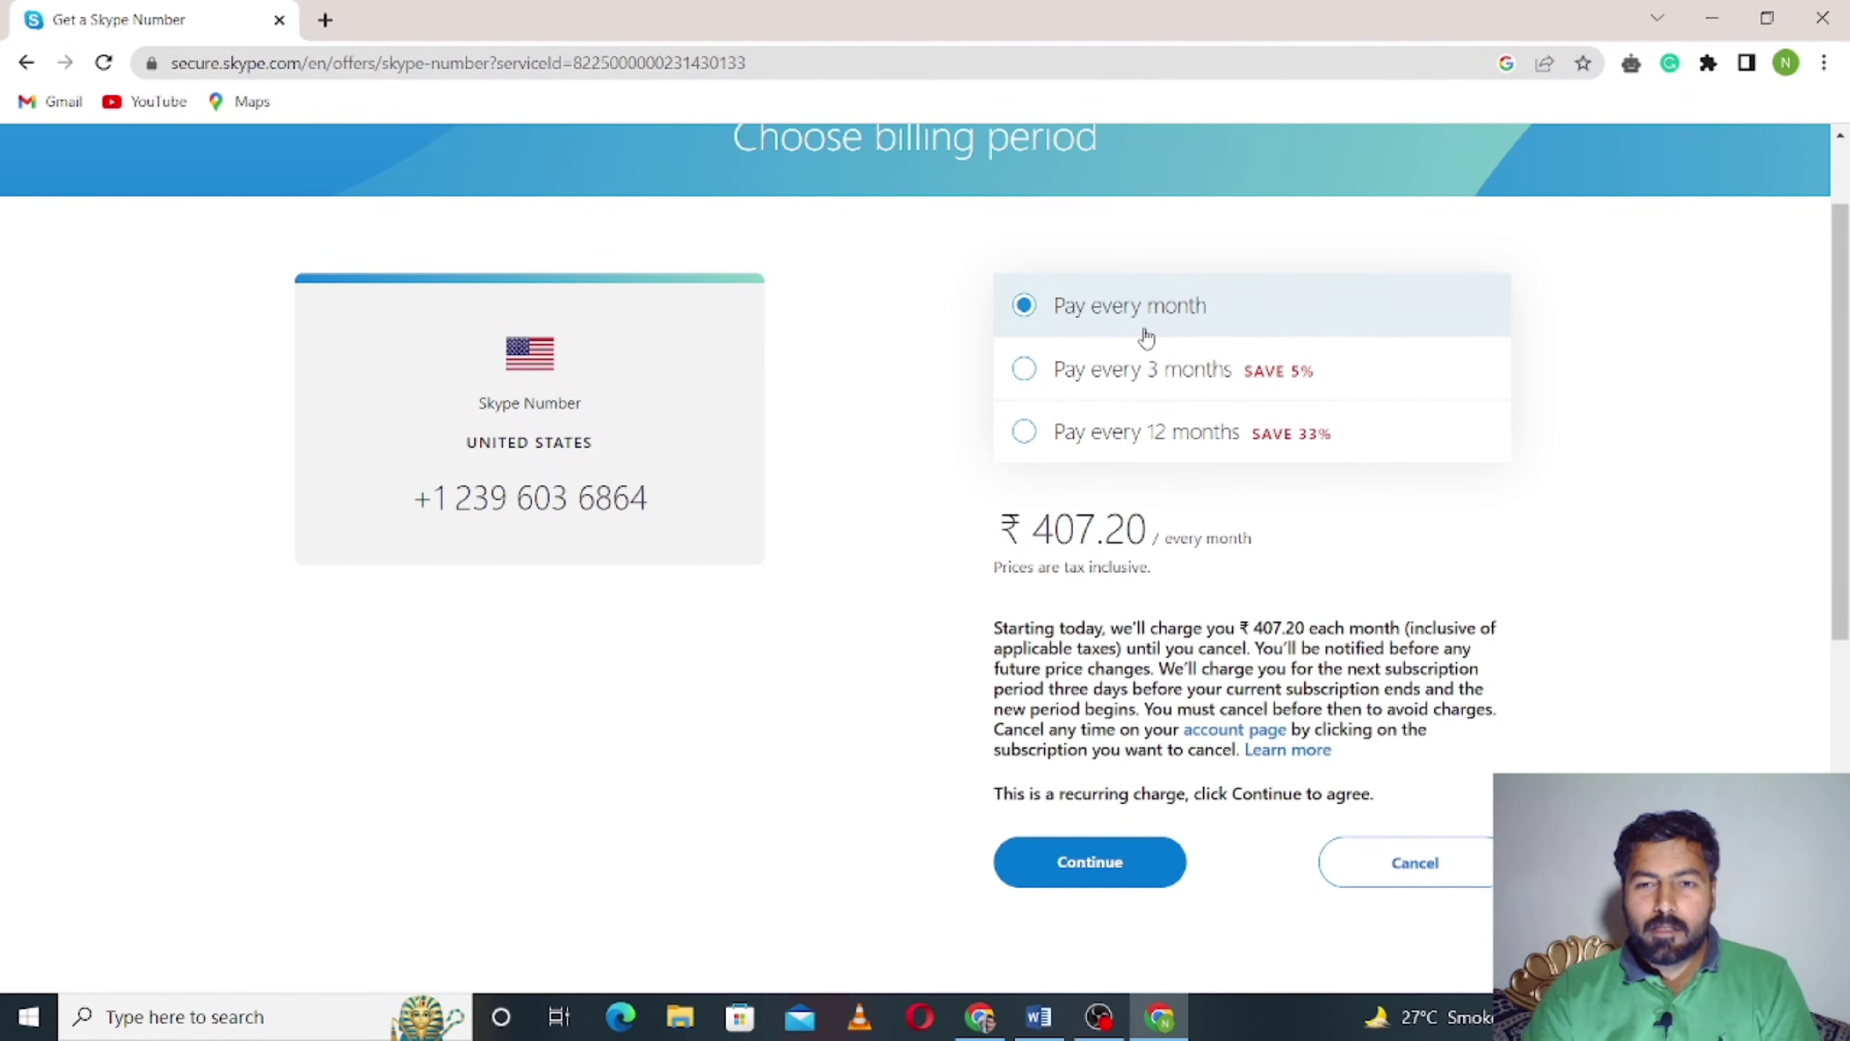
pyautogui.click(1162, 397)
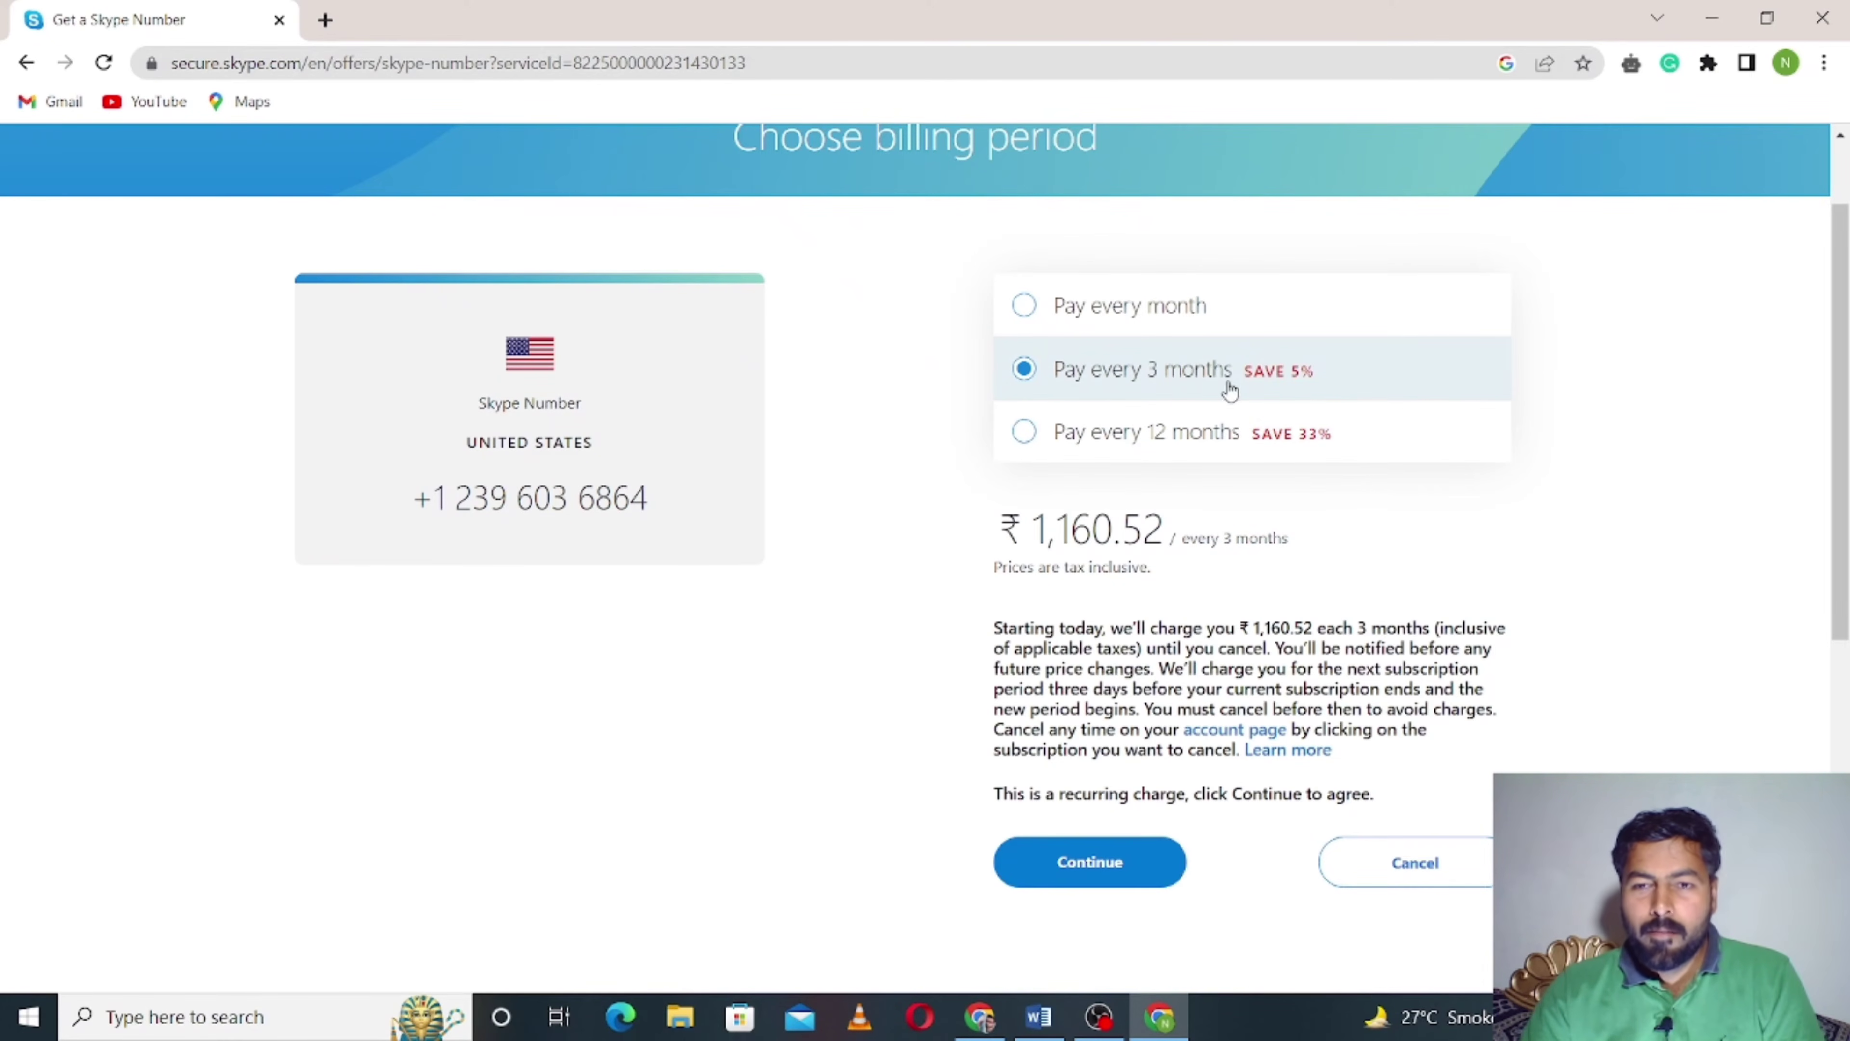
pyautogui.click(1100, 442)
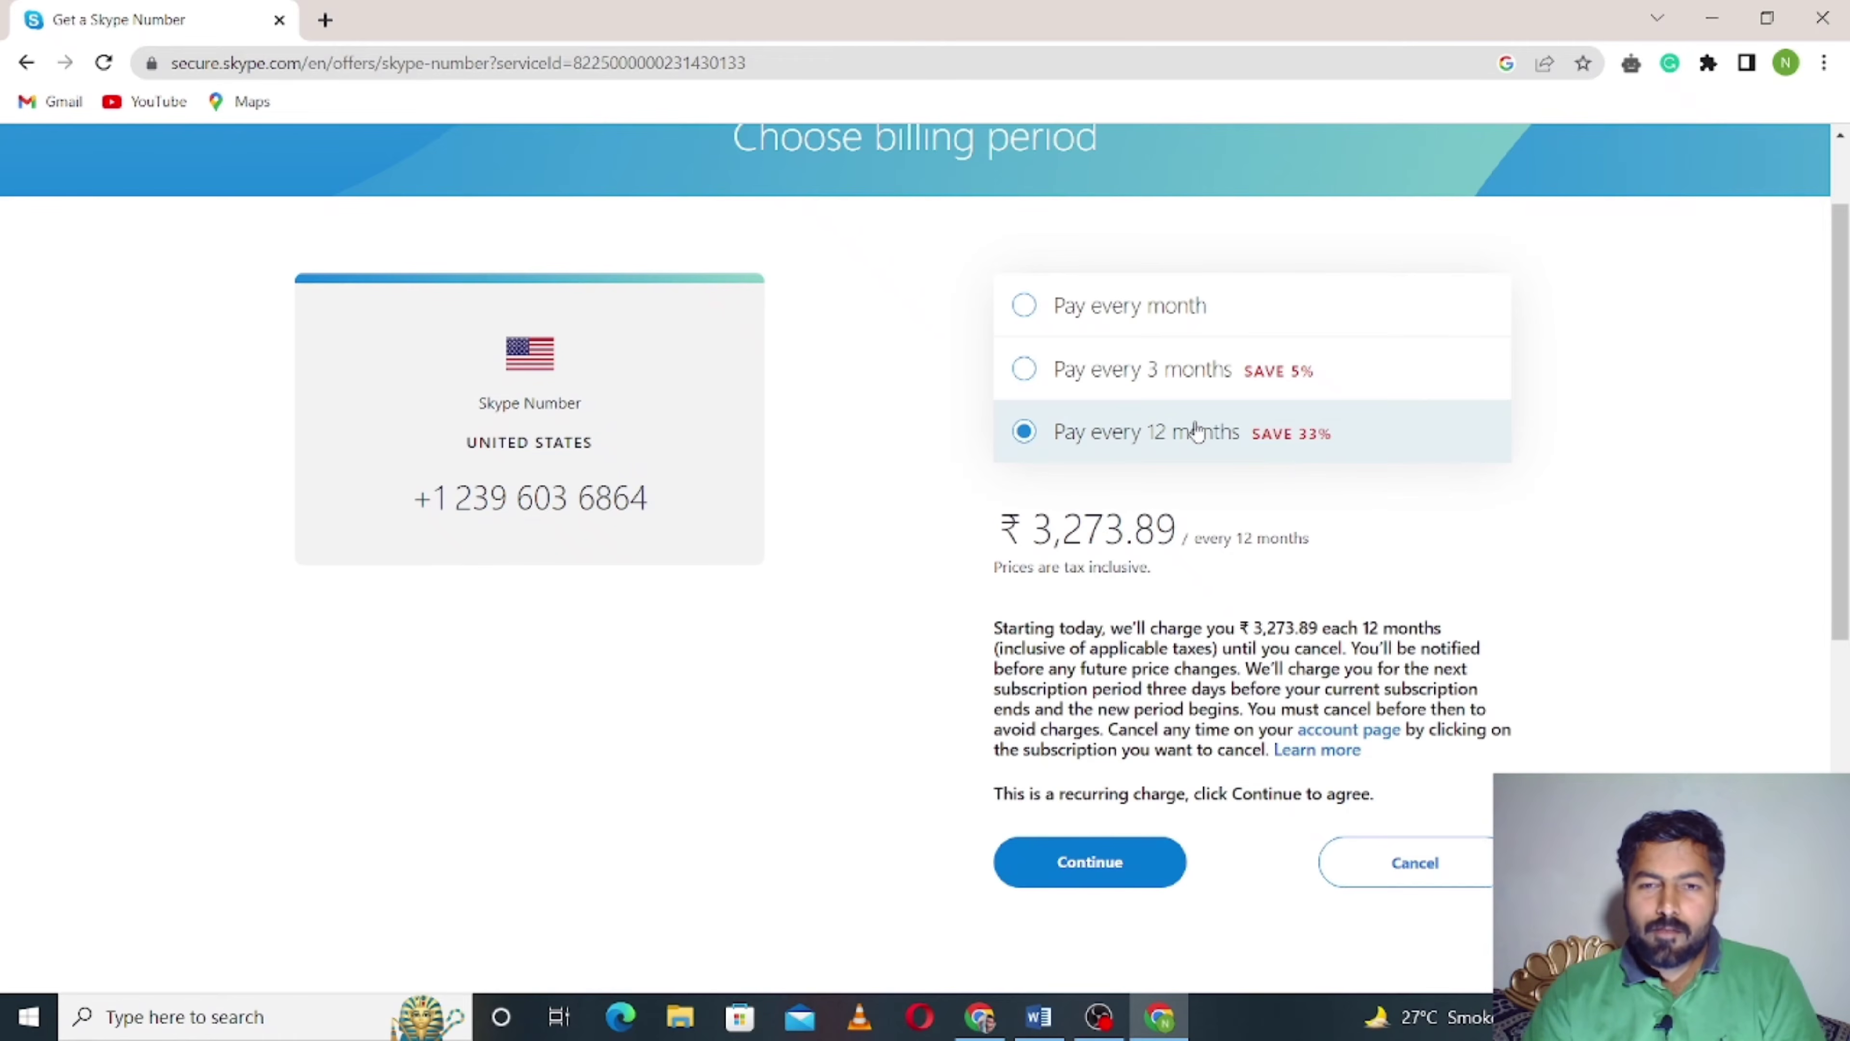
pyautogui.click(1102, 328)
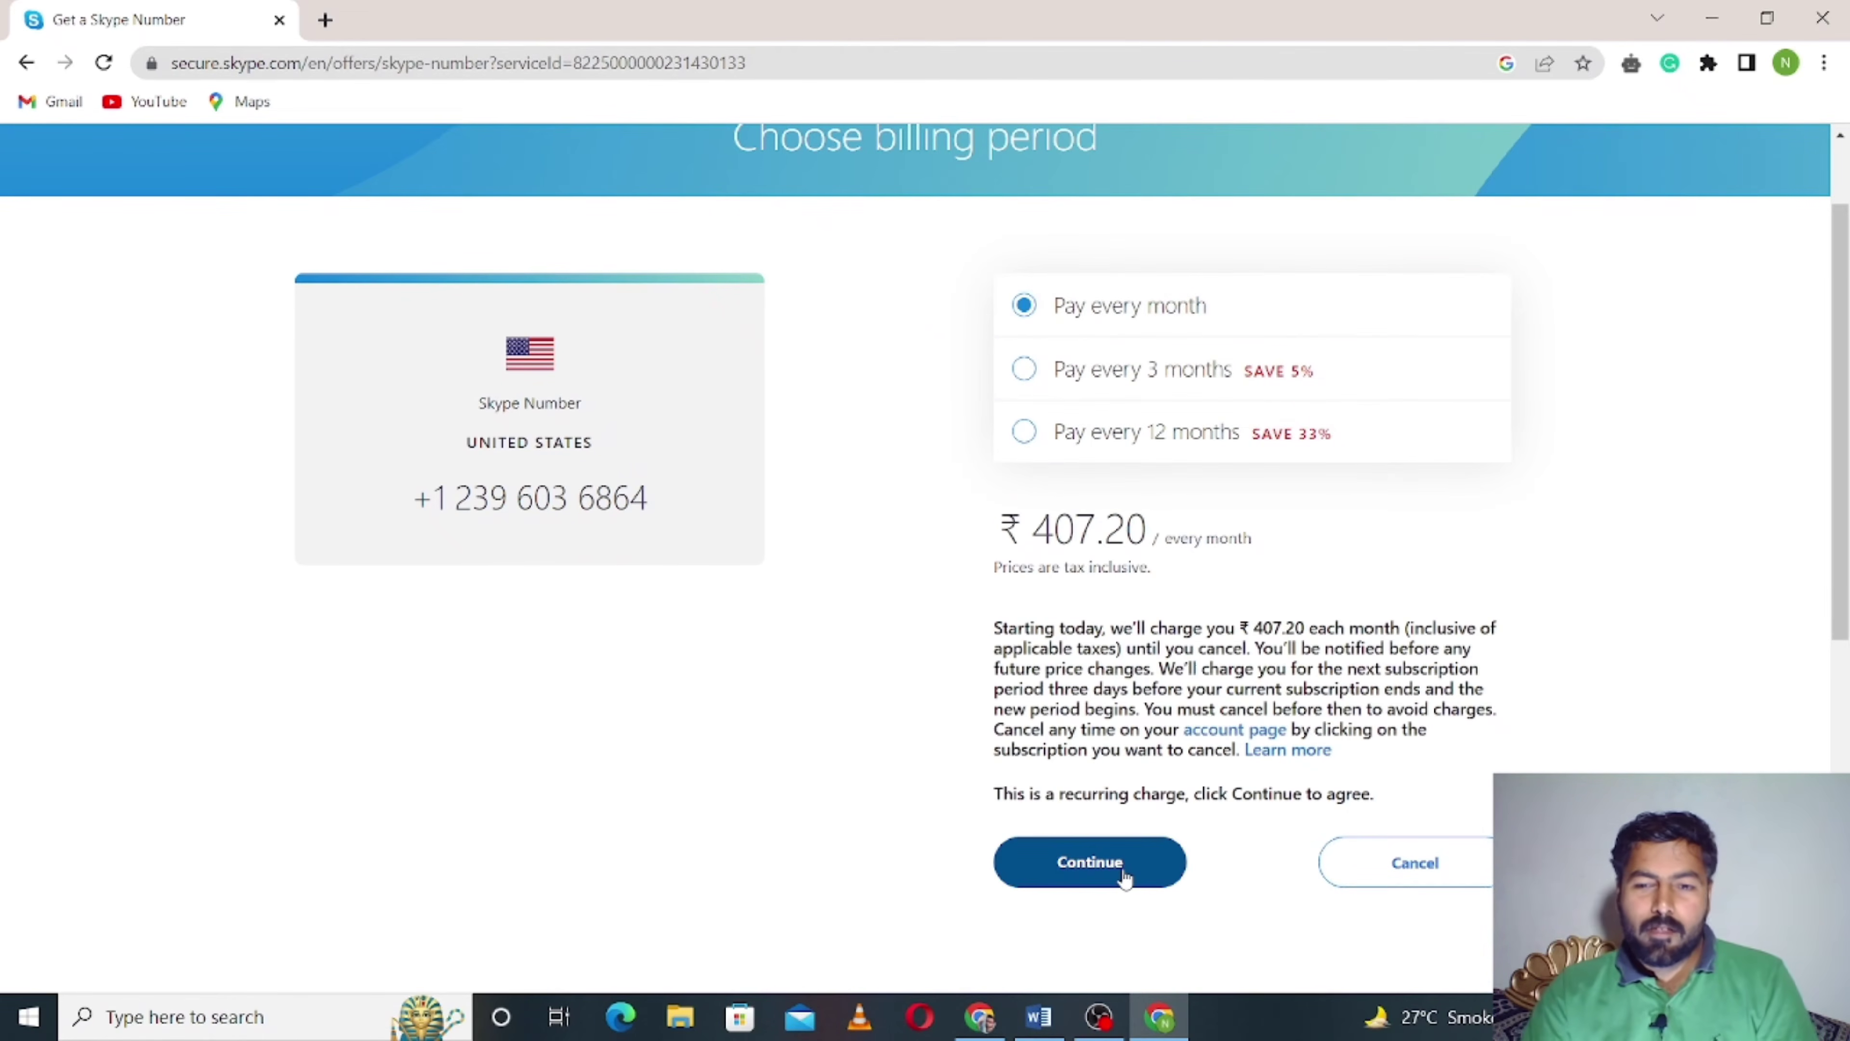
pyautogui.click(1124, 879)
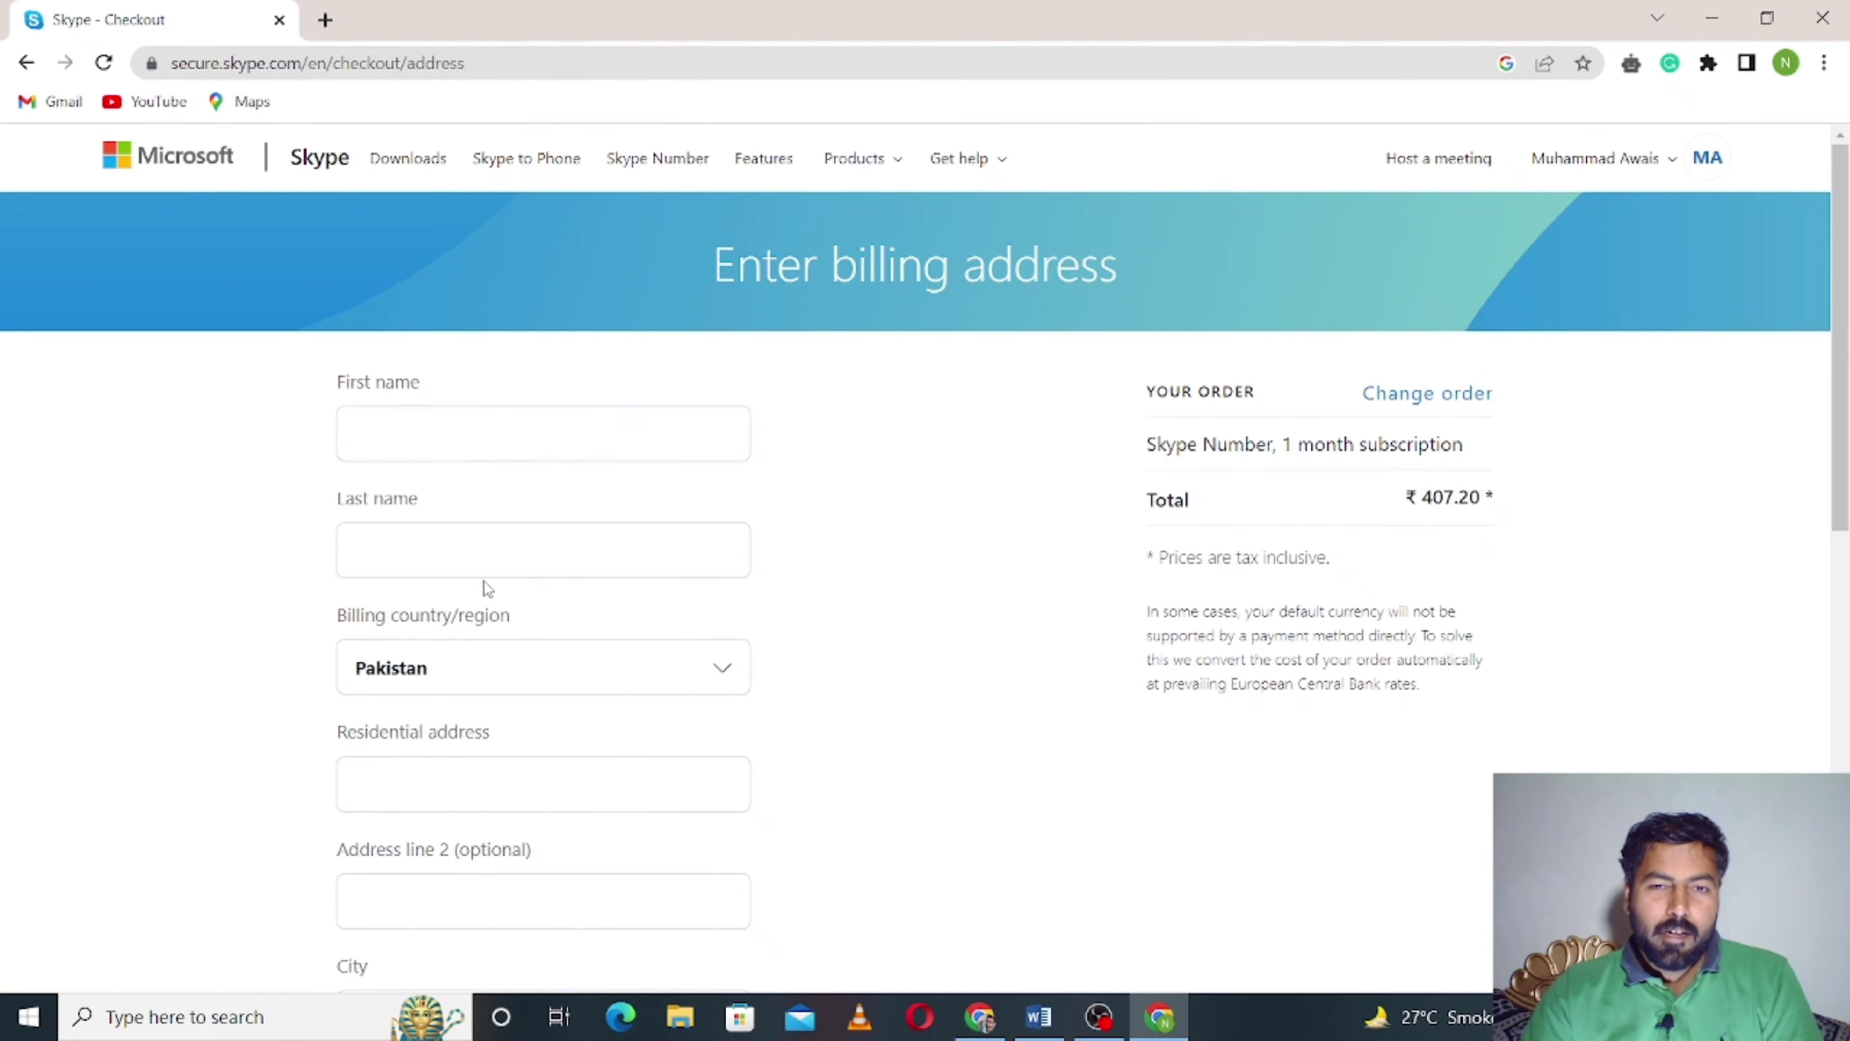
# - Enter the billing first name and last name on the billing address form
pyautogui.scroll(-6, 499, 628)
pyautogui.click(507, 651)
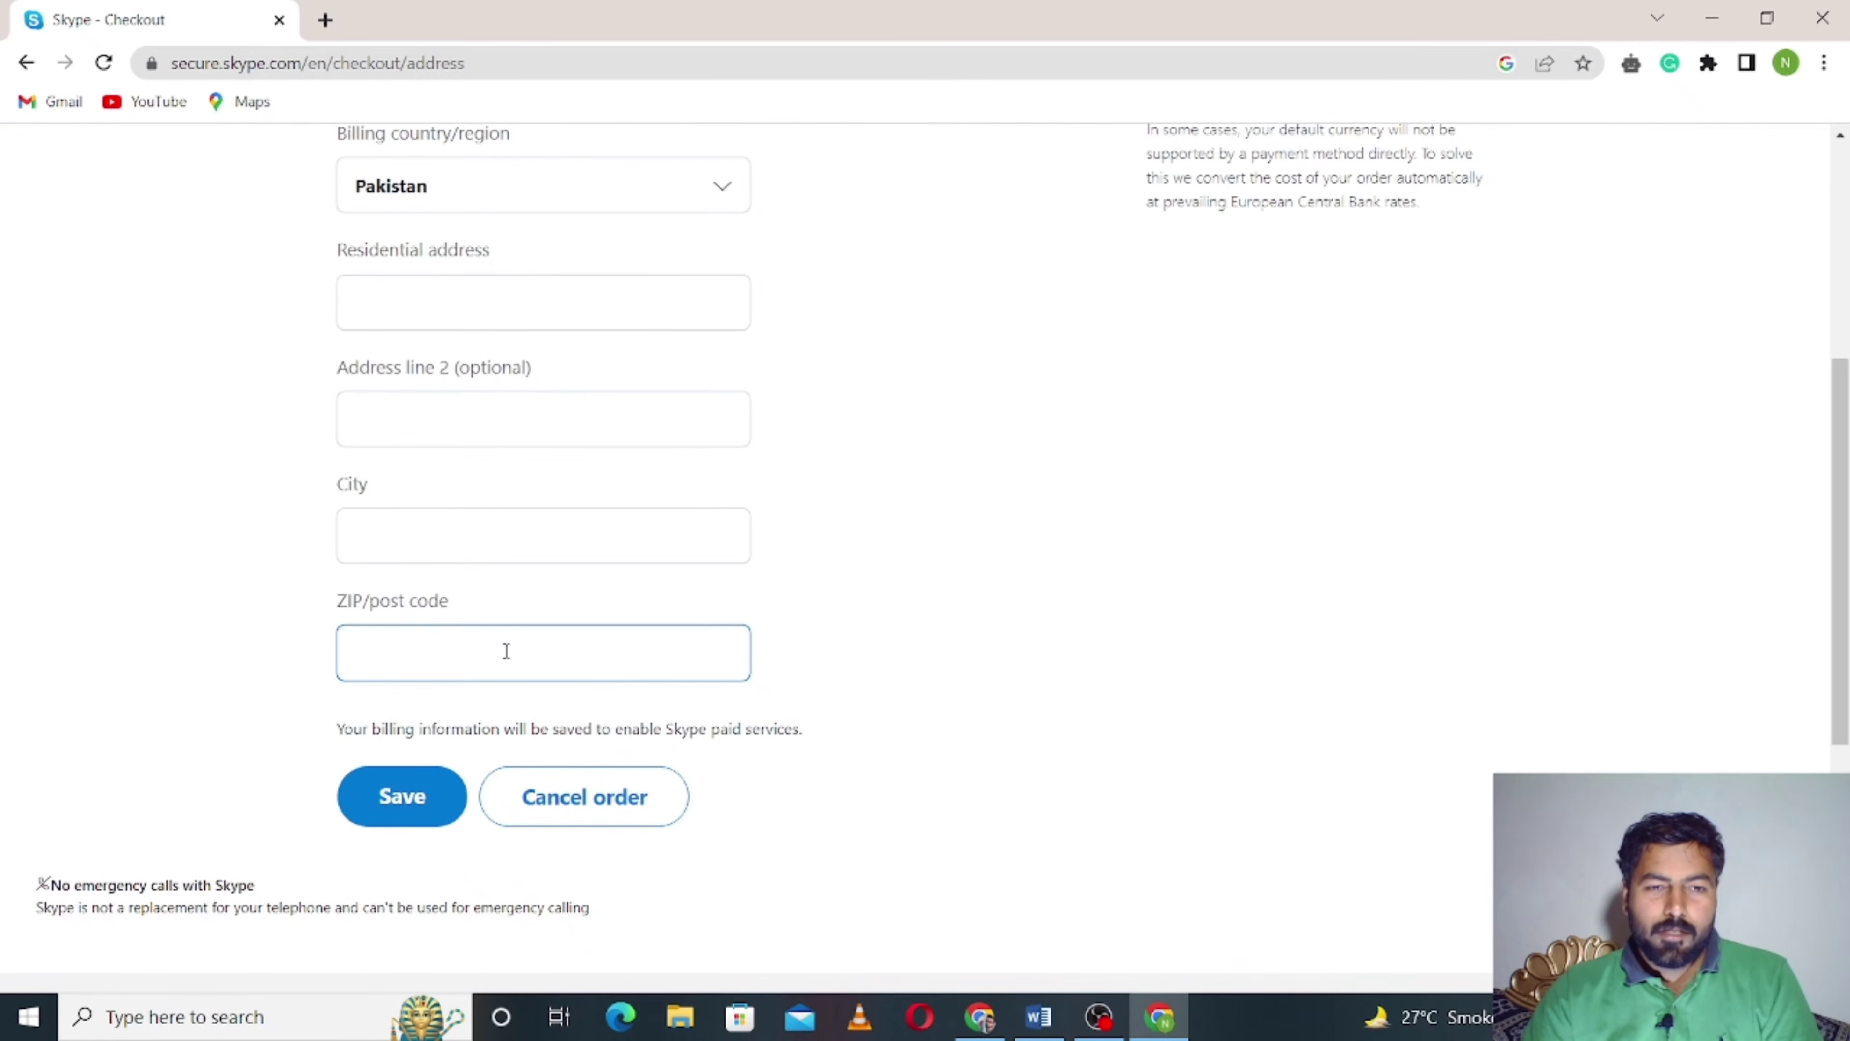
pyautogui.scroll(5, 507, 651)
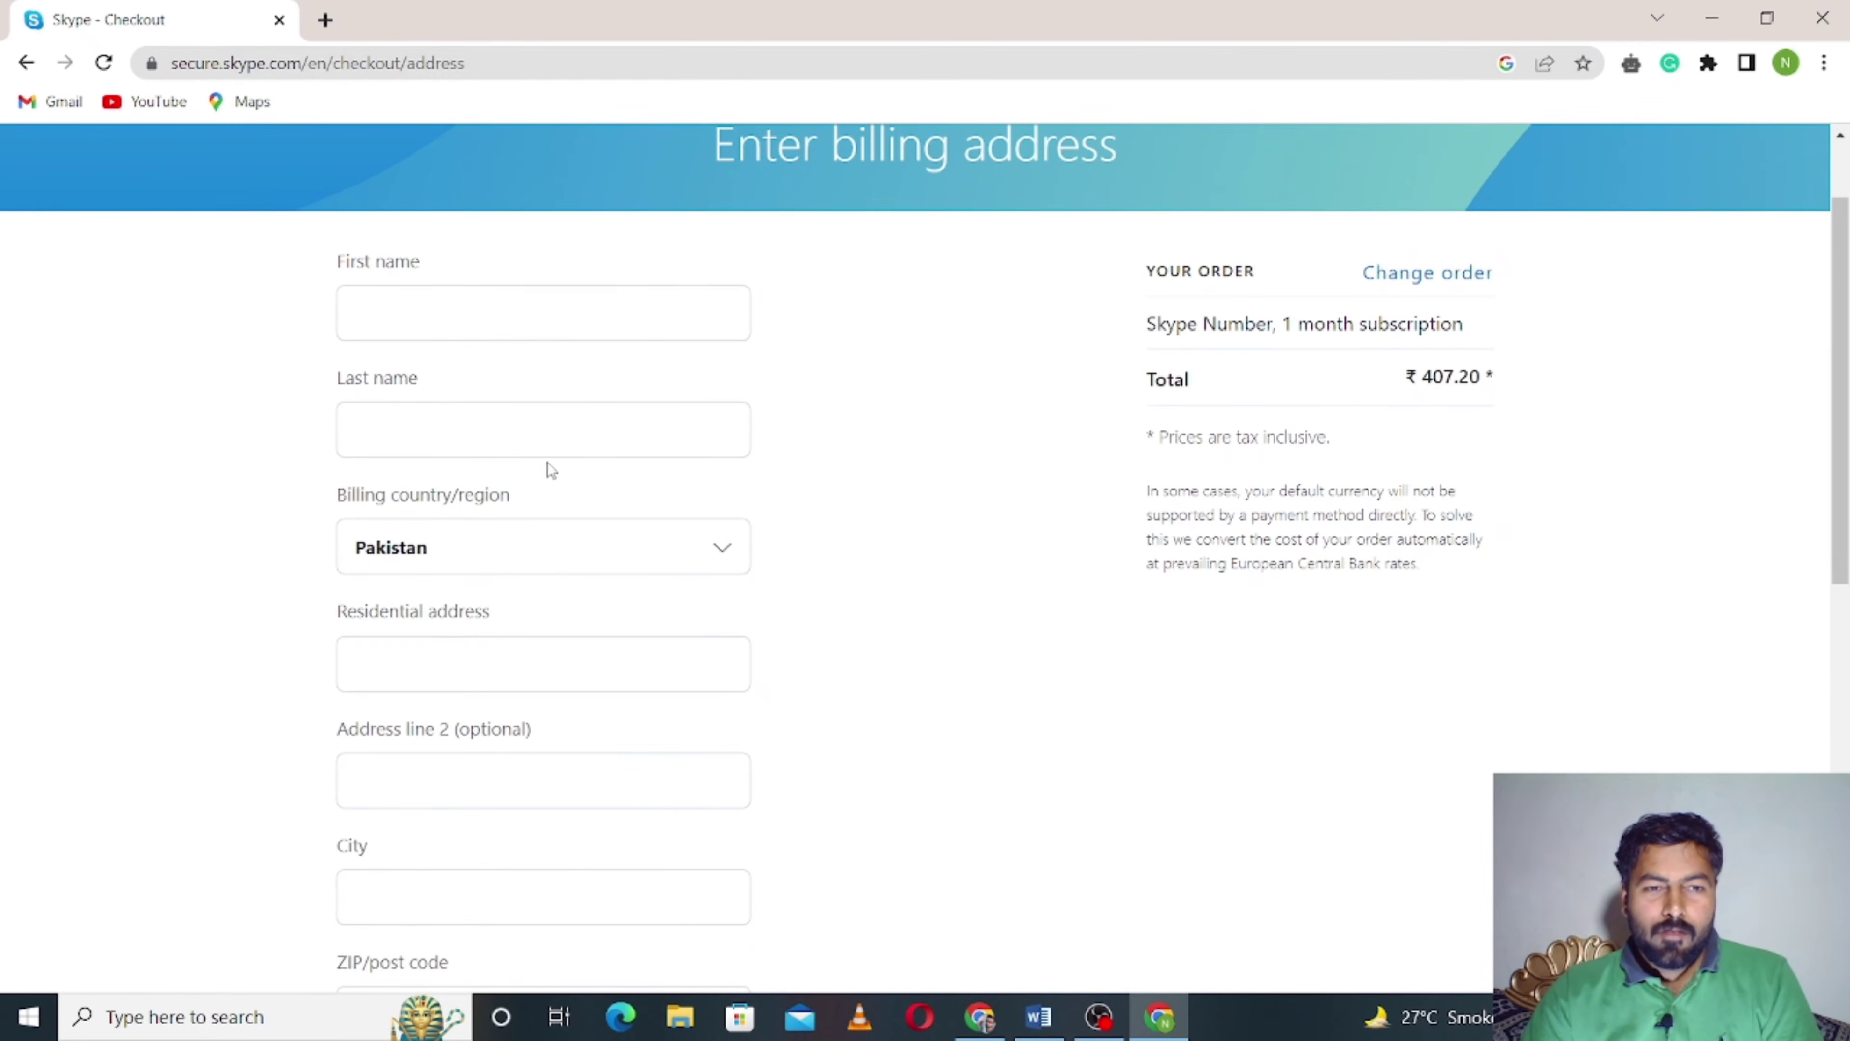
pyautogui.click(527, 316)
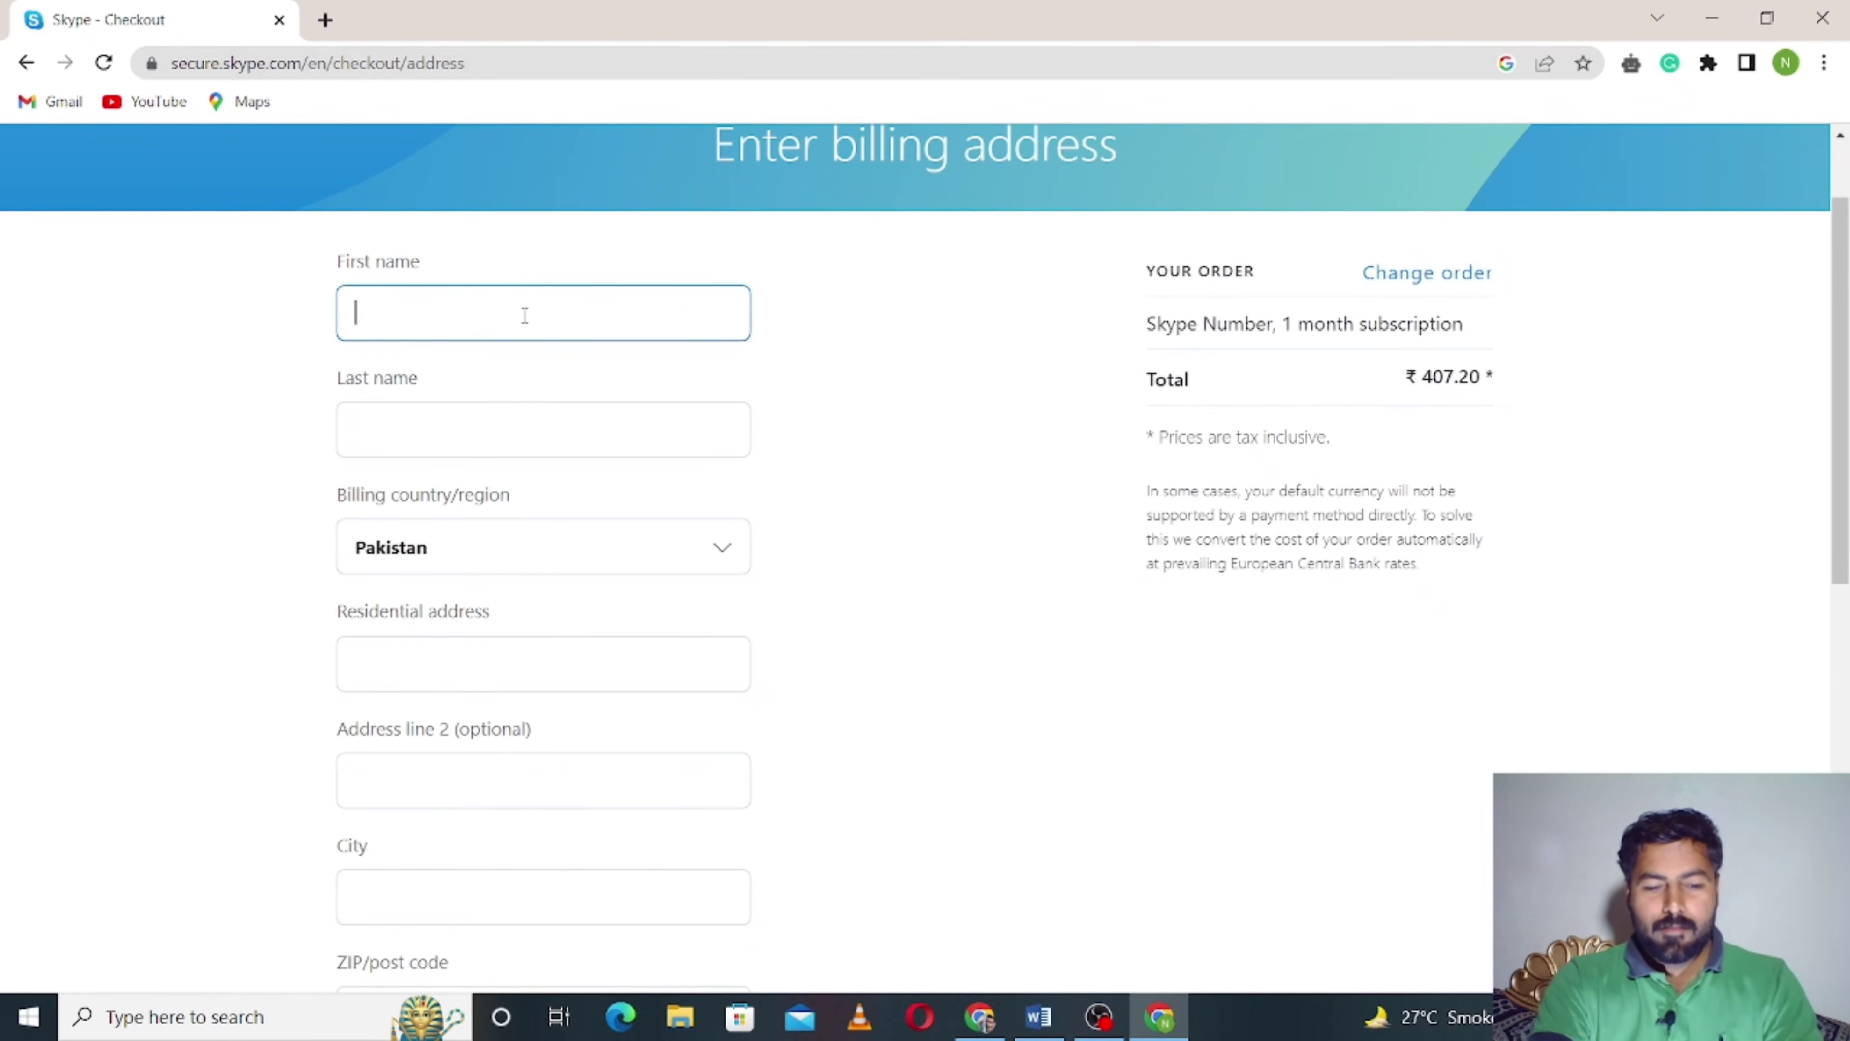
pyautogui.write('s')
pyautogui.press('BackSpace')
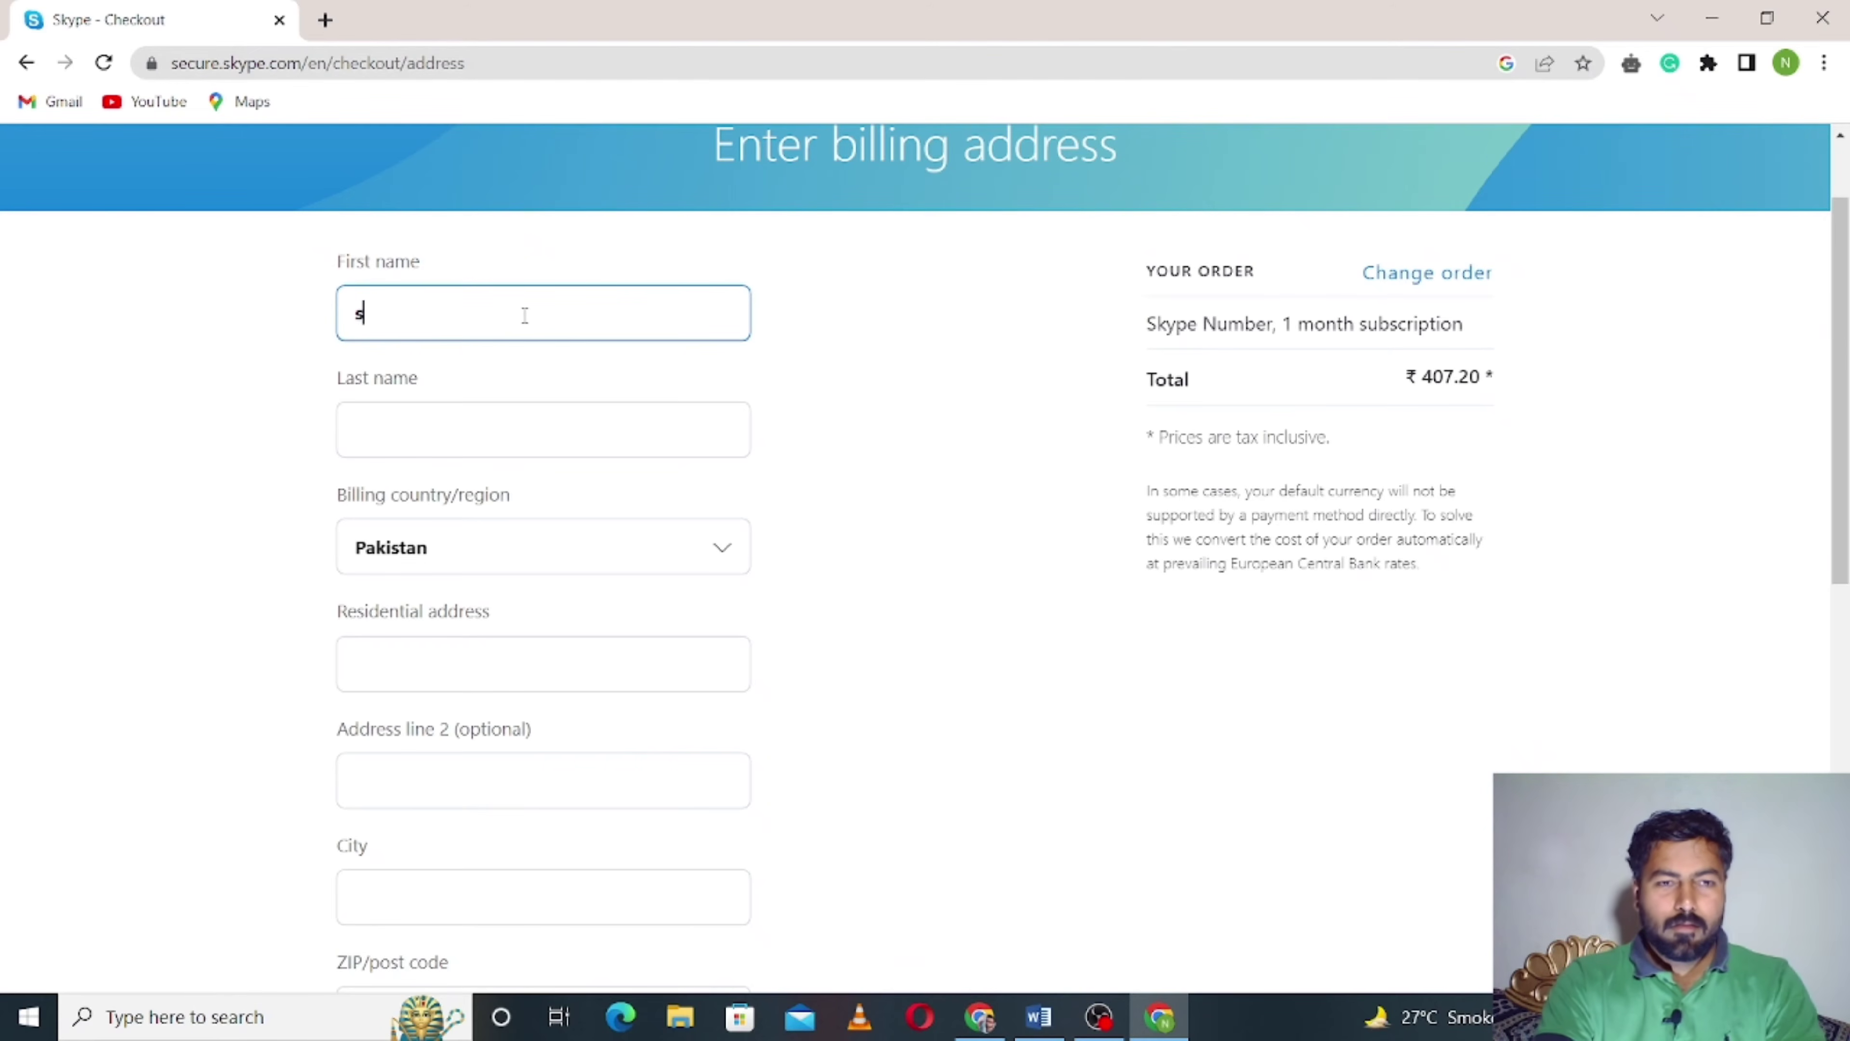
pyautogui.write('s')
pyautogui.press('BackSpace')
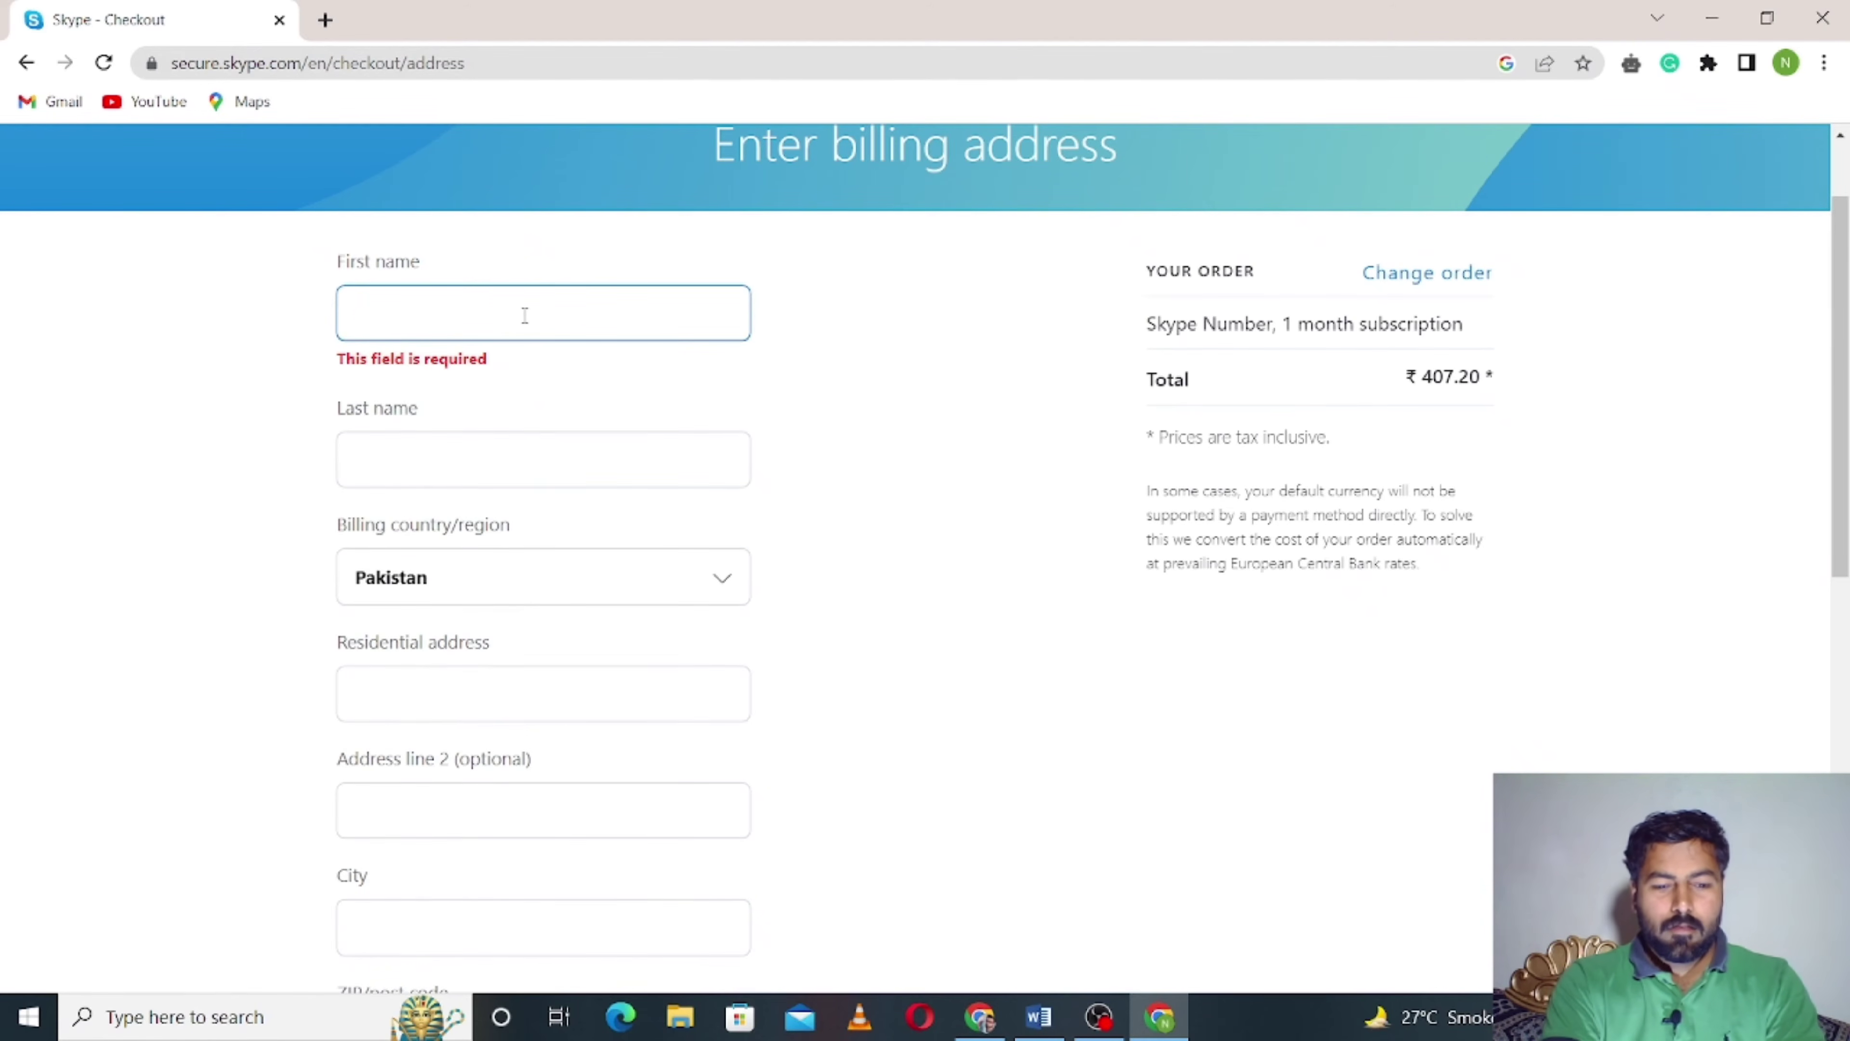
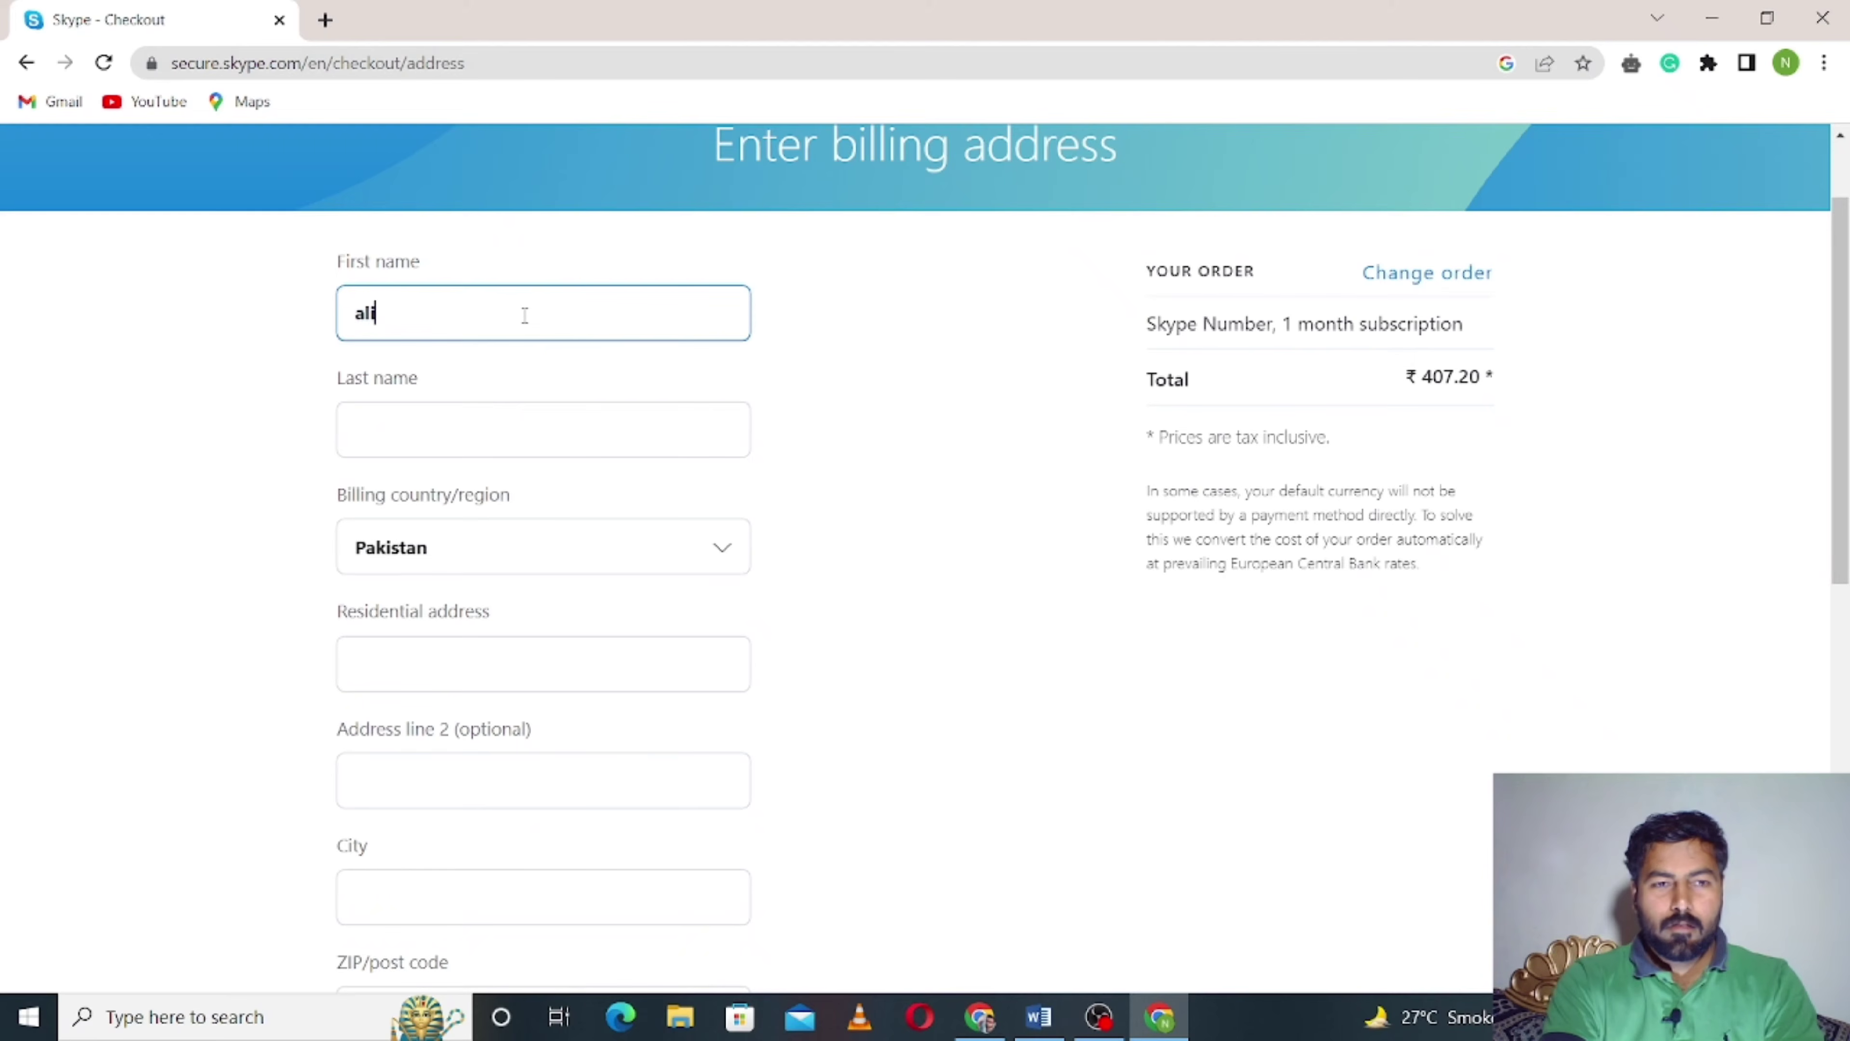
pyautogui.press('Tab')
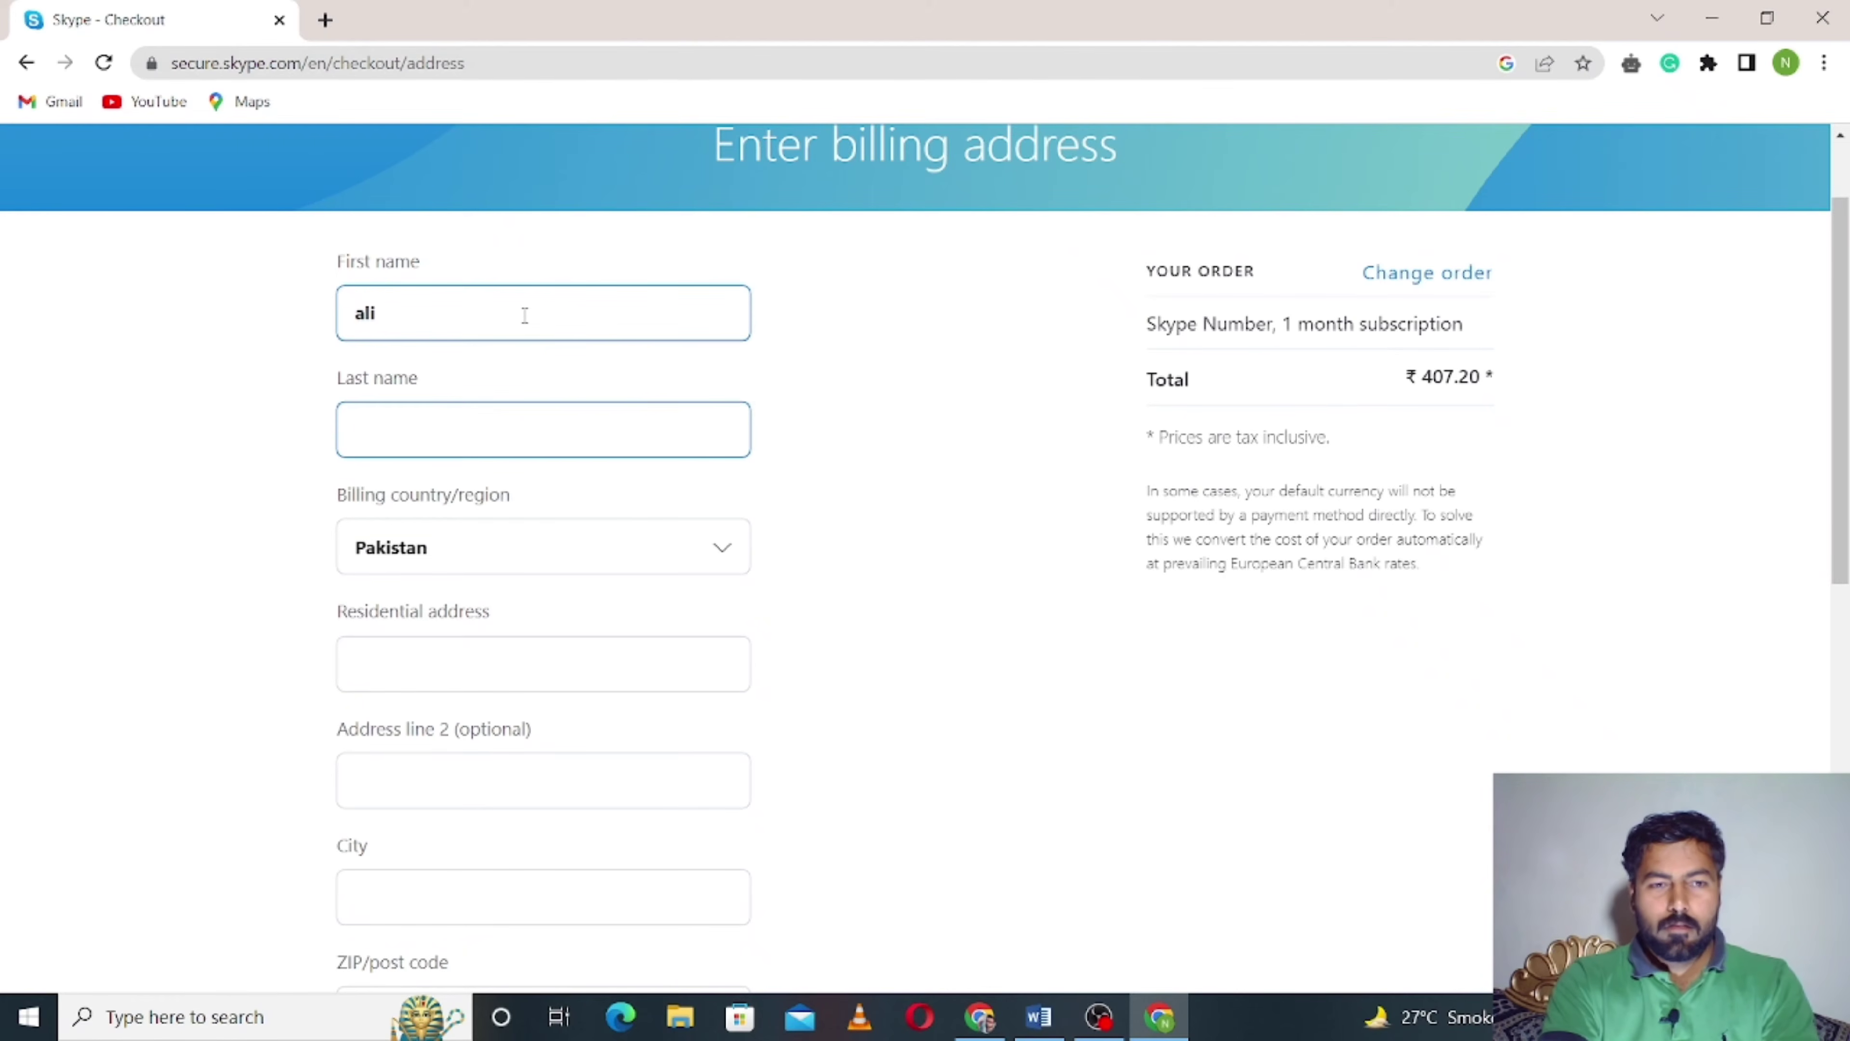
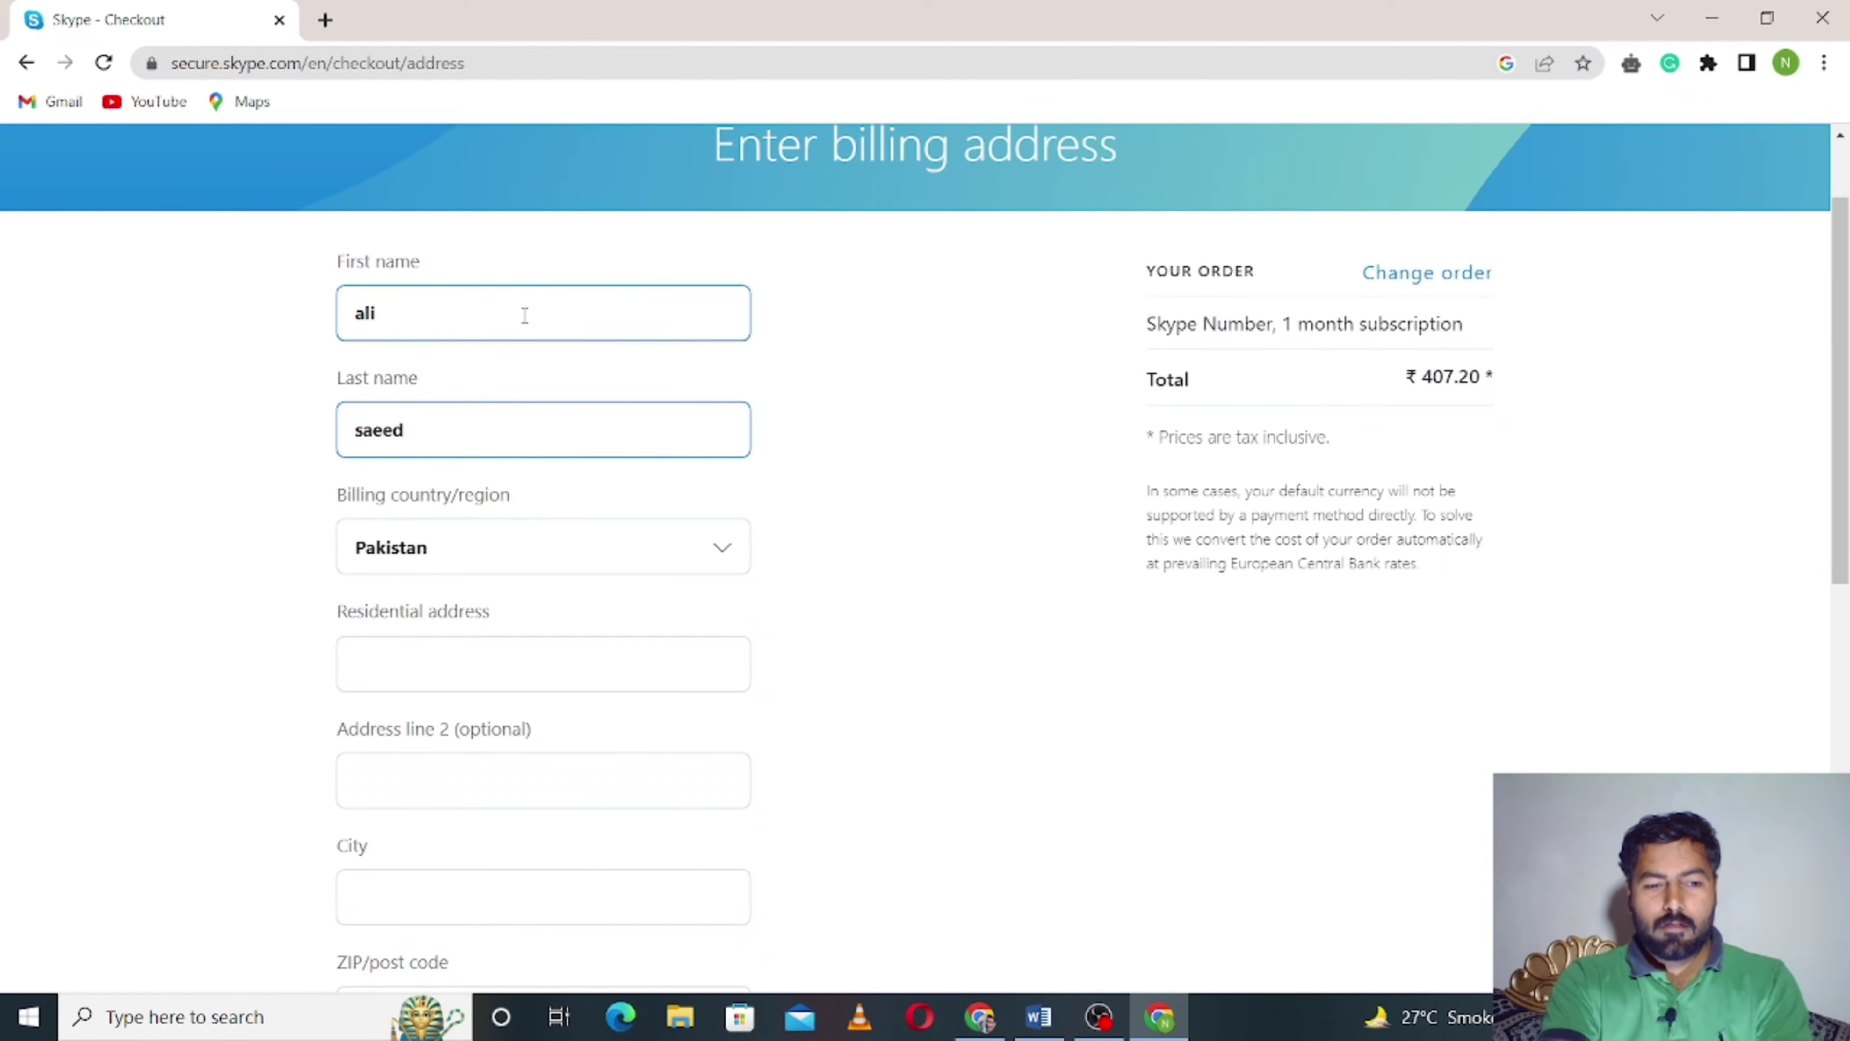
pyautogui.press('Tab')
pyautogui.press('Tab')
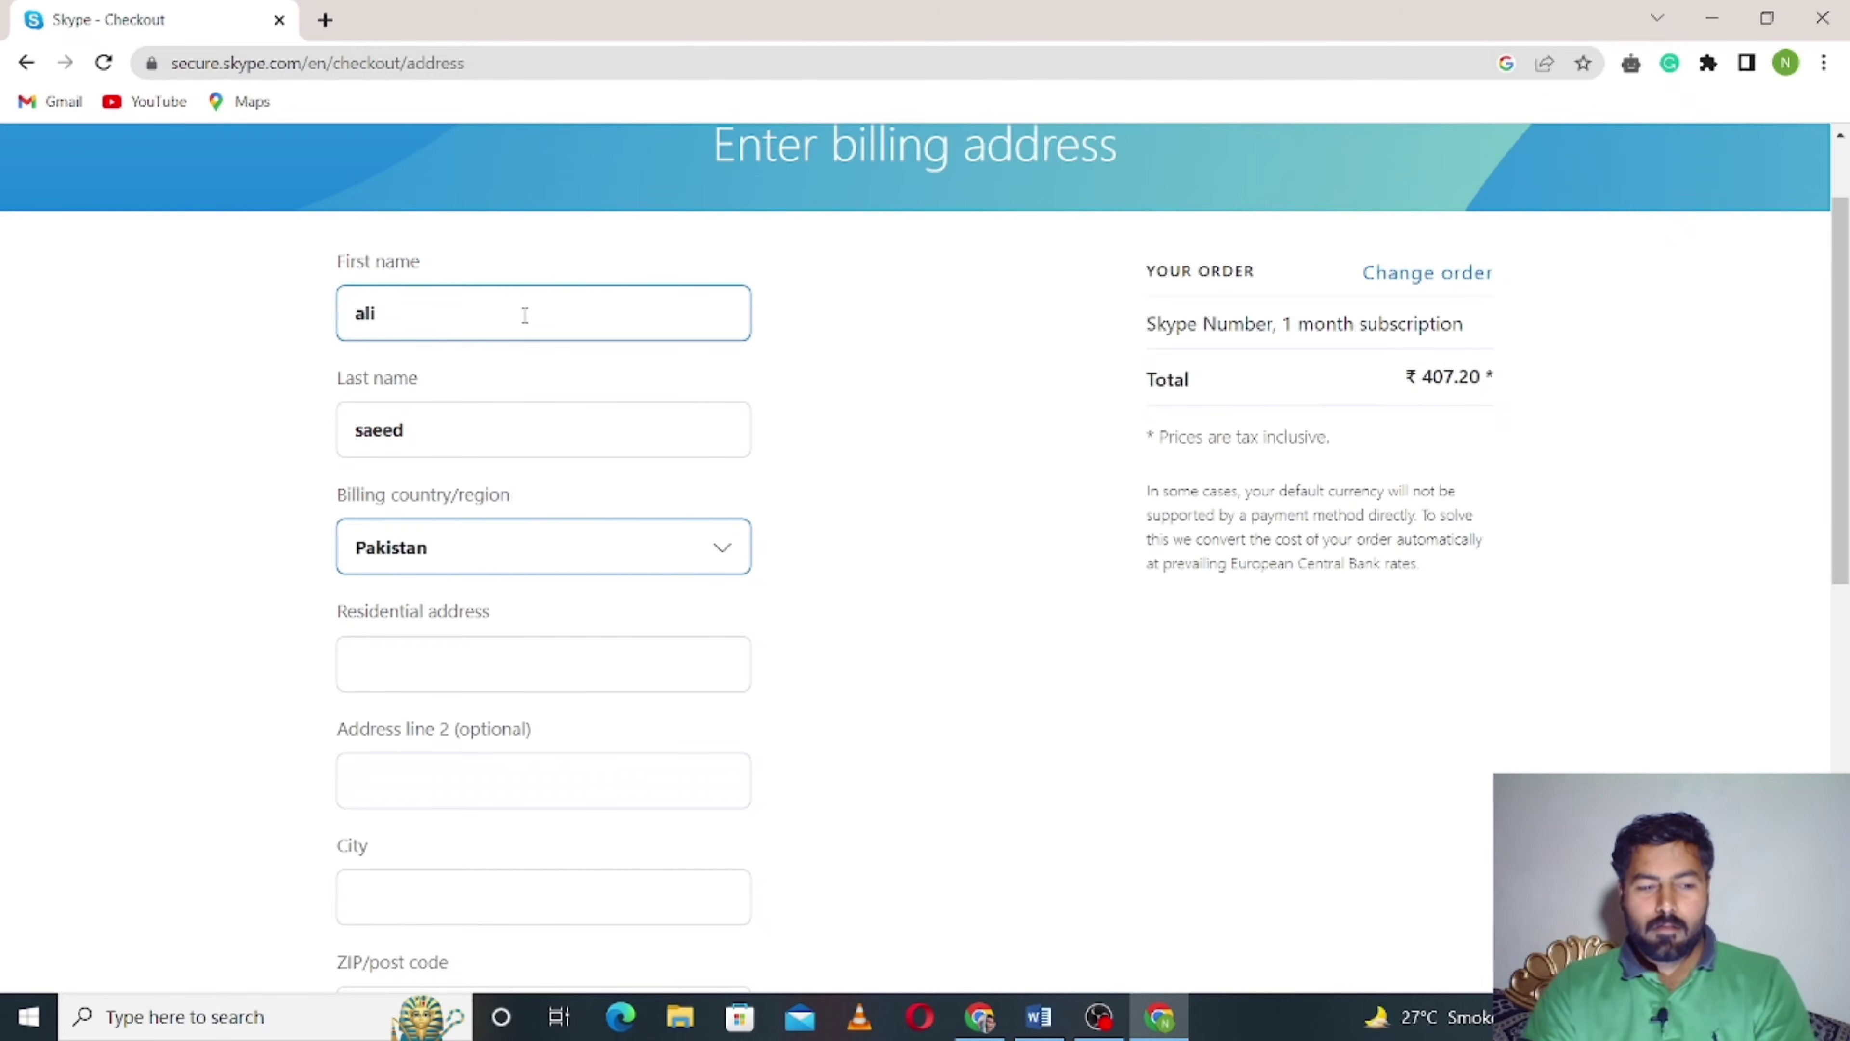
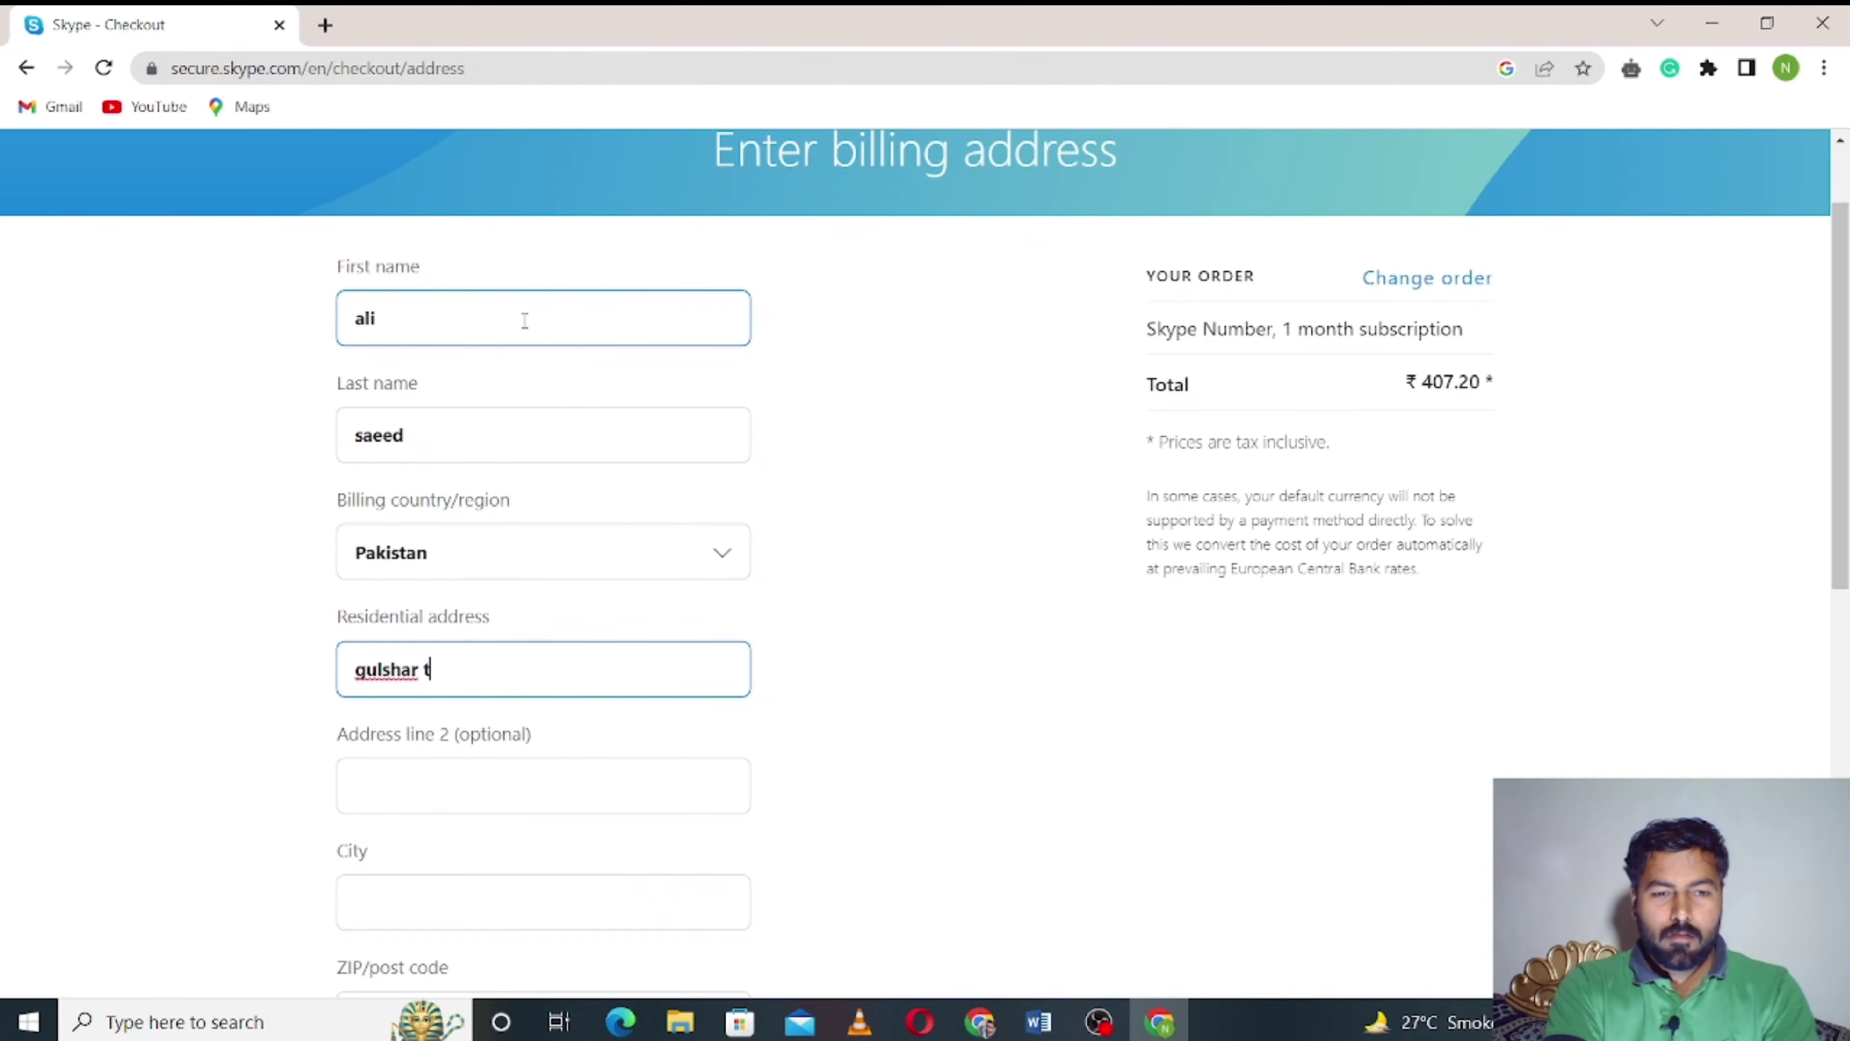
# - Fill in the residential address, city and ZIP/post code, then save the billing address
pyautogui.press('BackSpace')
pyautogui.press('BackSpace')
pyautogui.press('BackSpace')
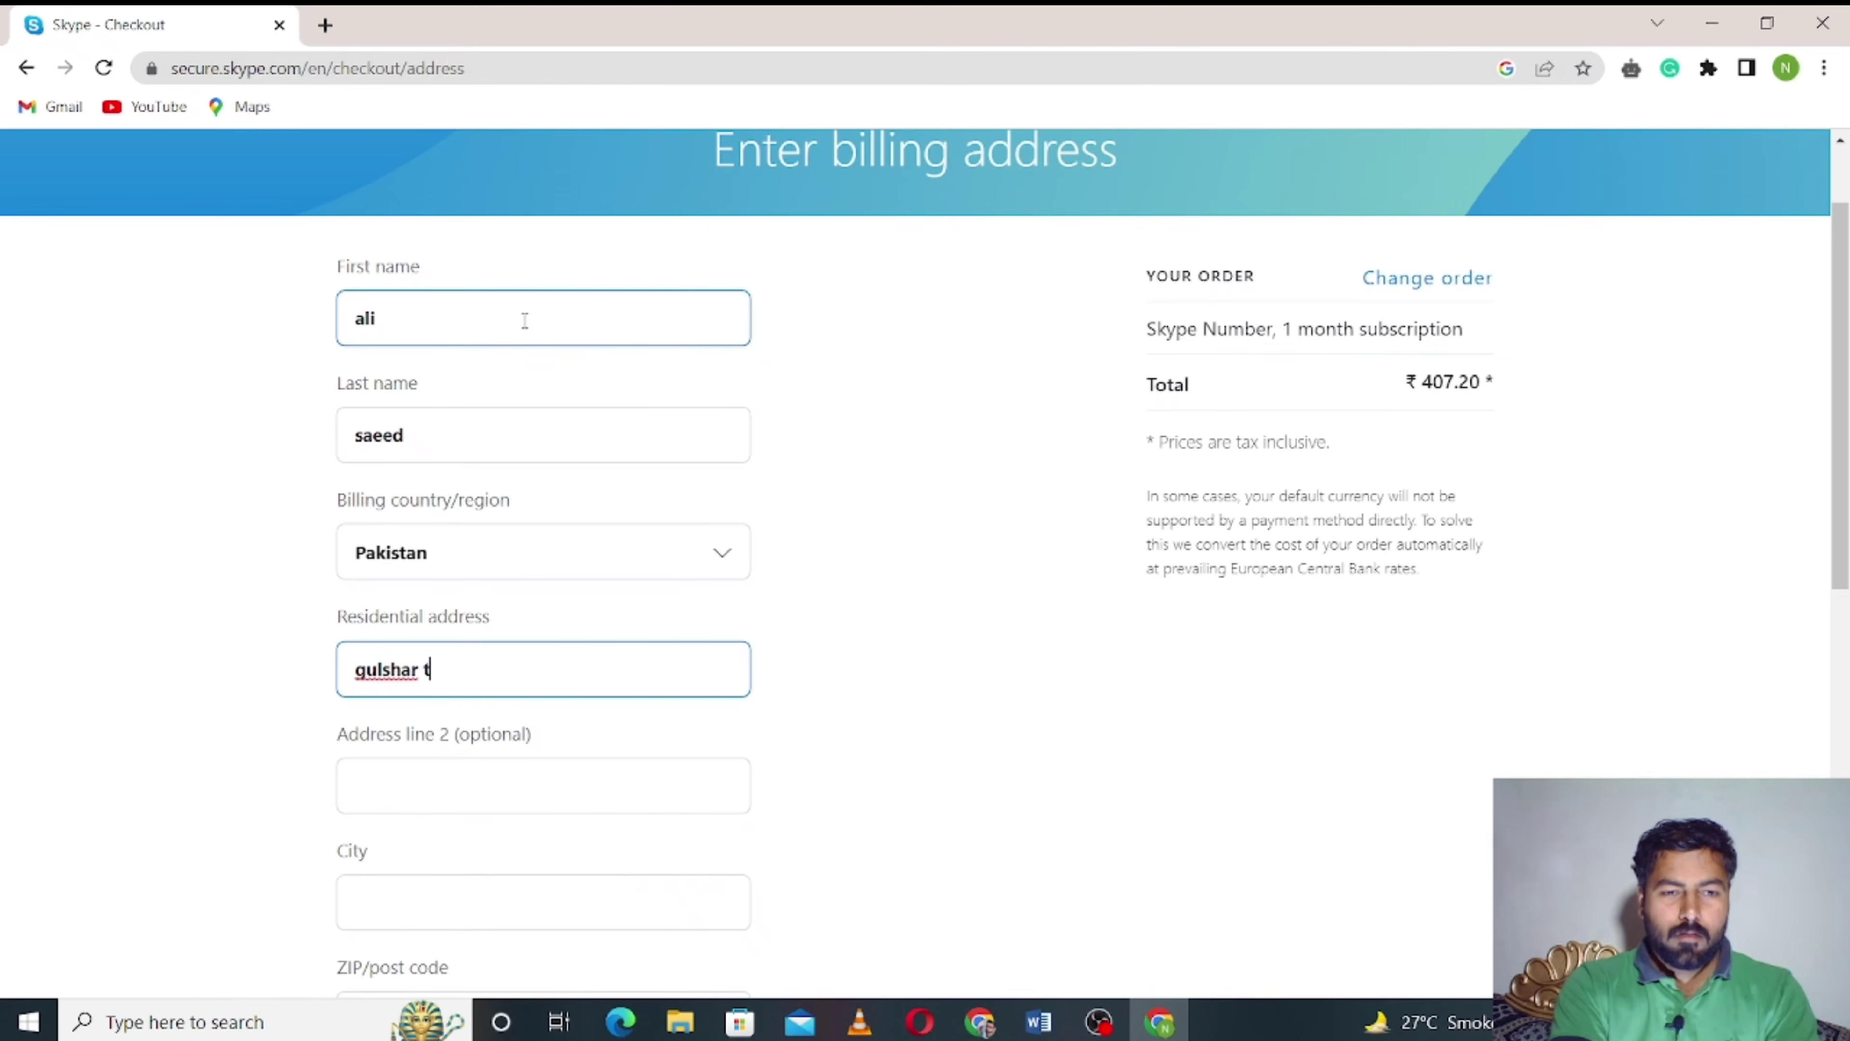
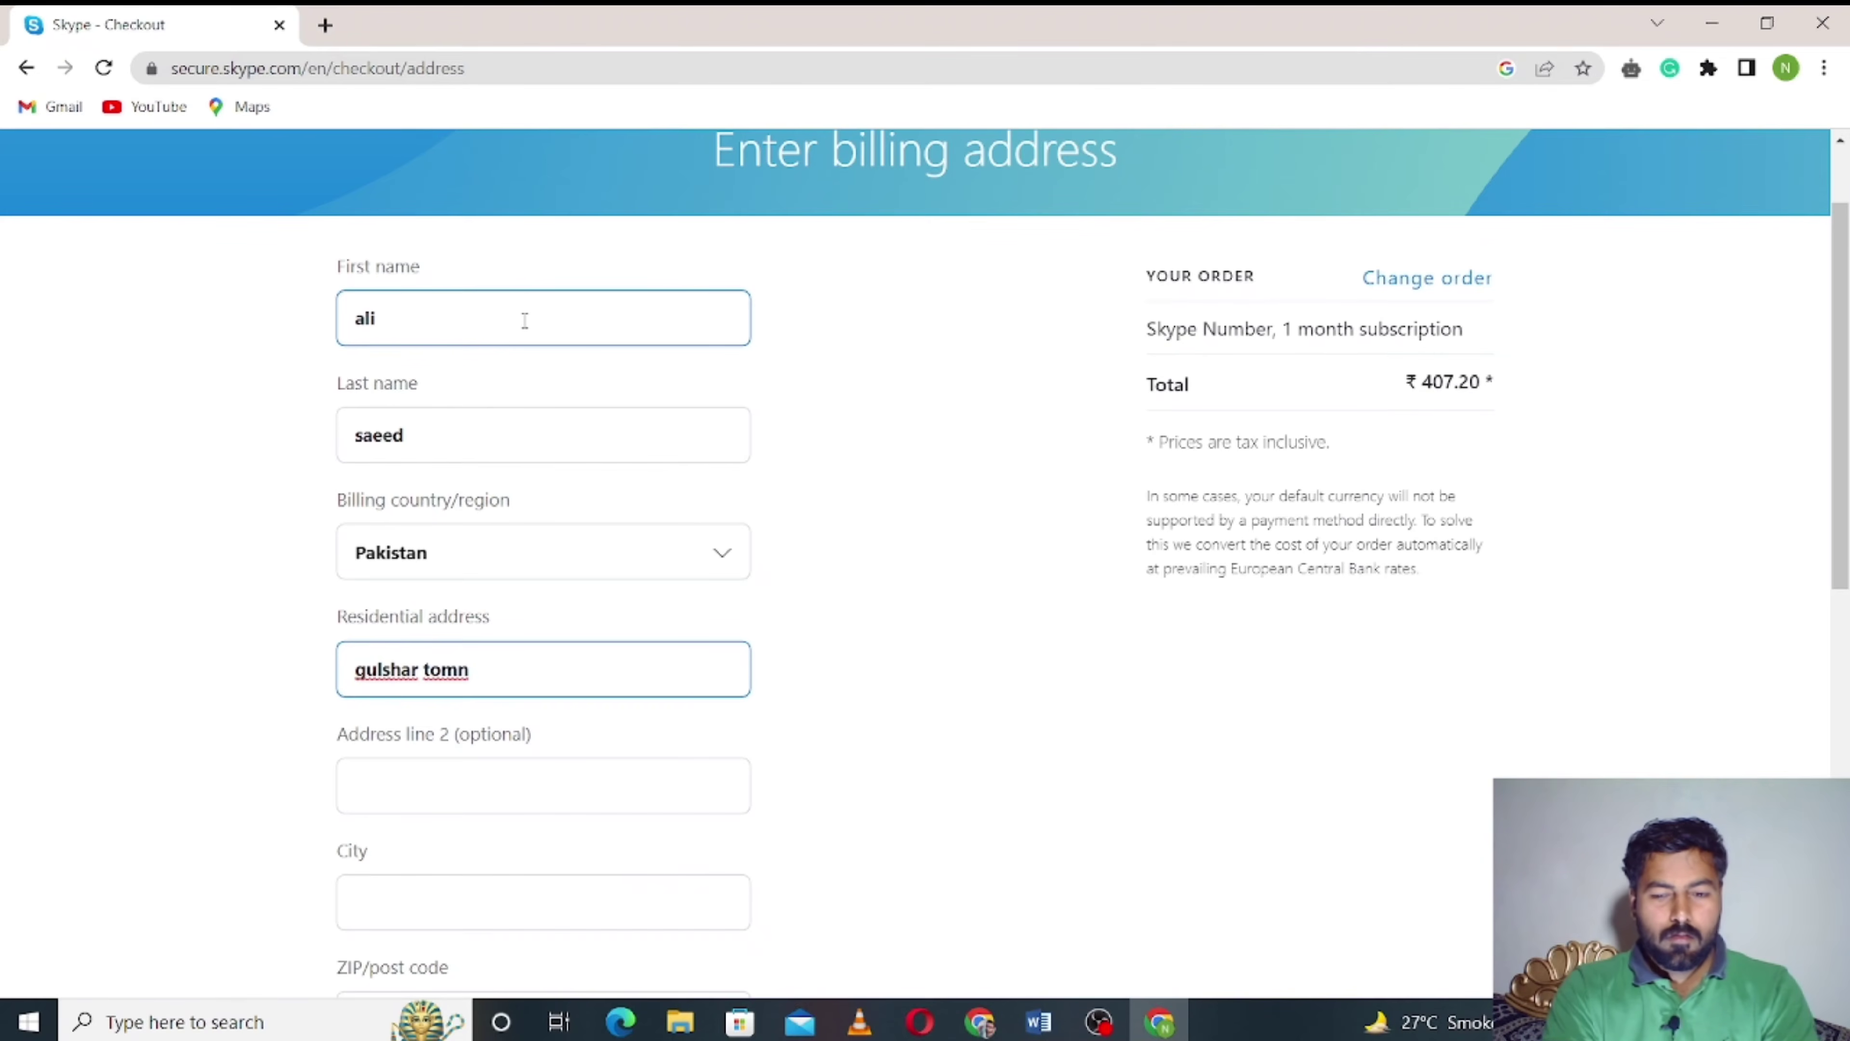
pyautogui.press('BackSpace')
pyautogui.press('BackSpace')
pyautogui.press('BackSpace')
pyautogui.press('BackSpace')
pyautogui.press('BackSpace')
pyautogui.press('BackSpace')
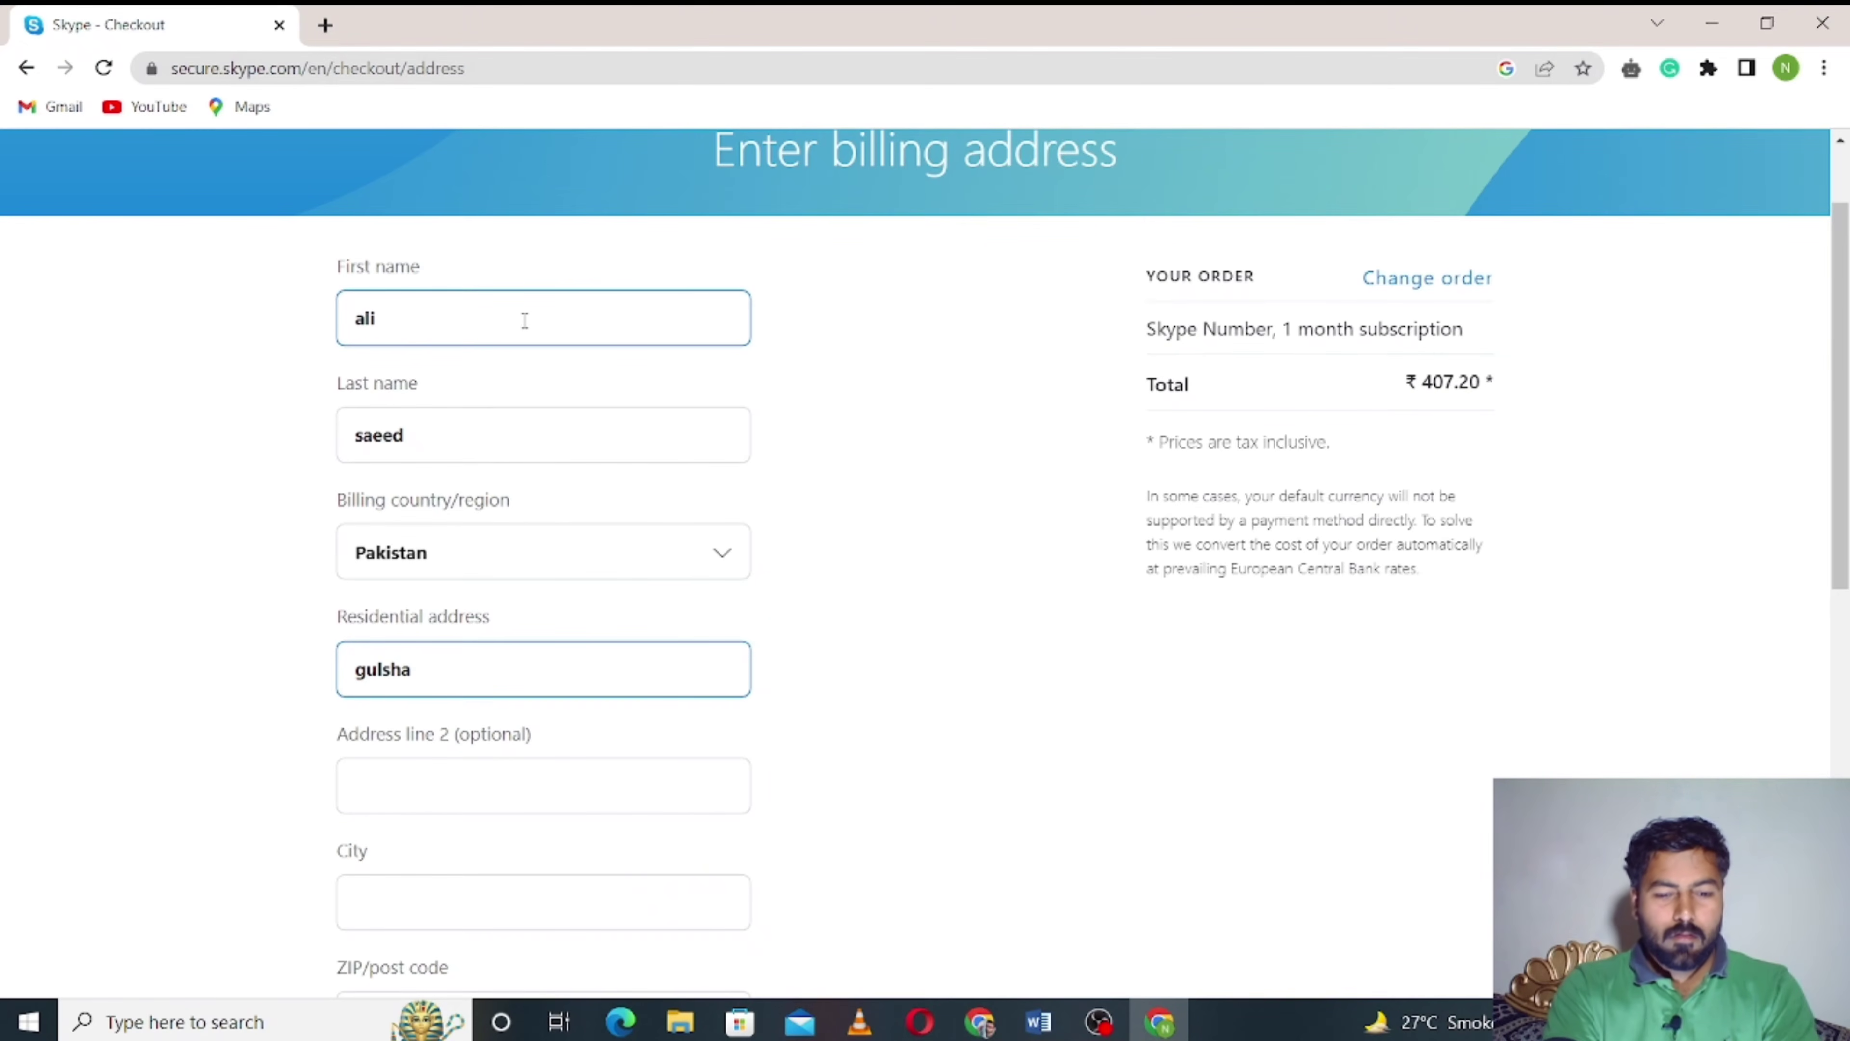
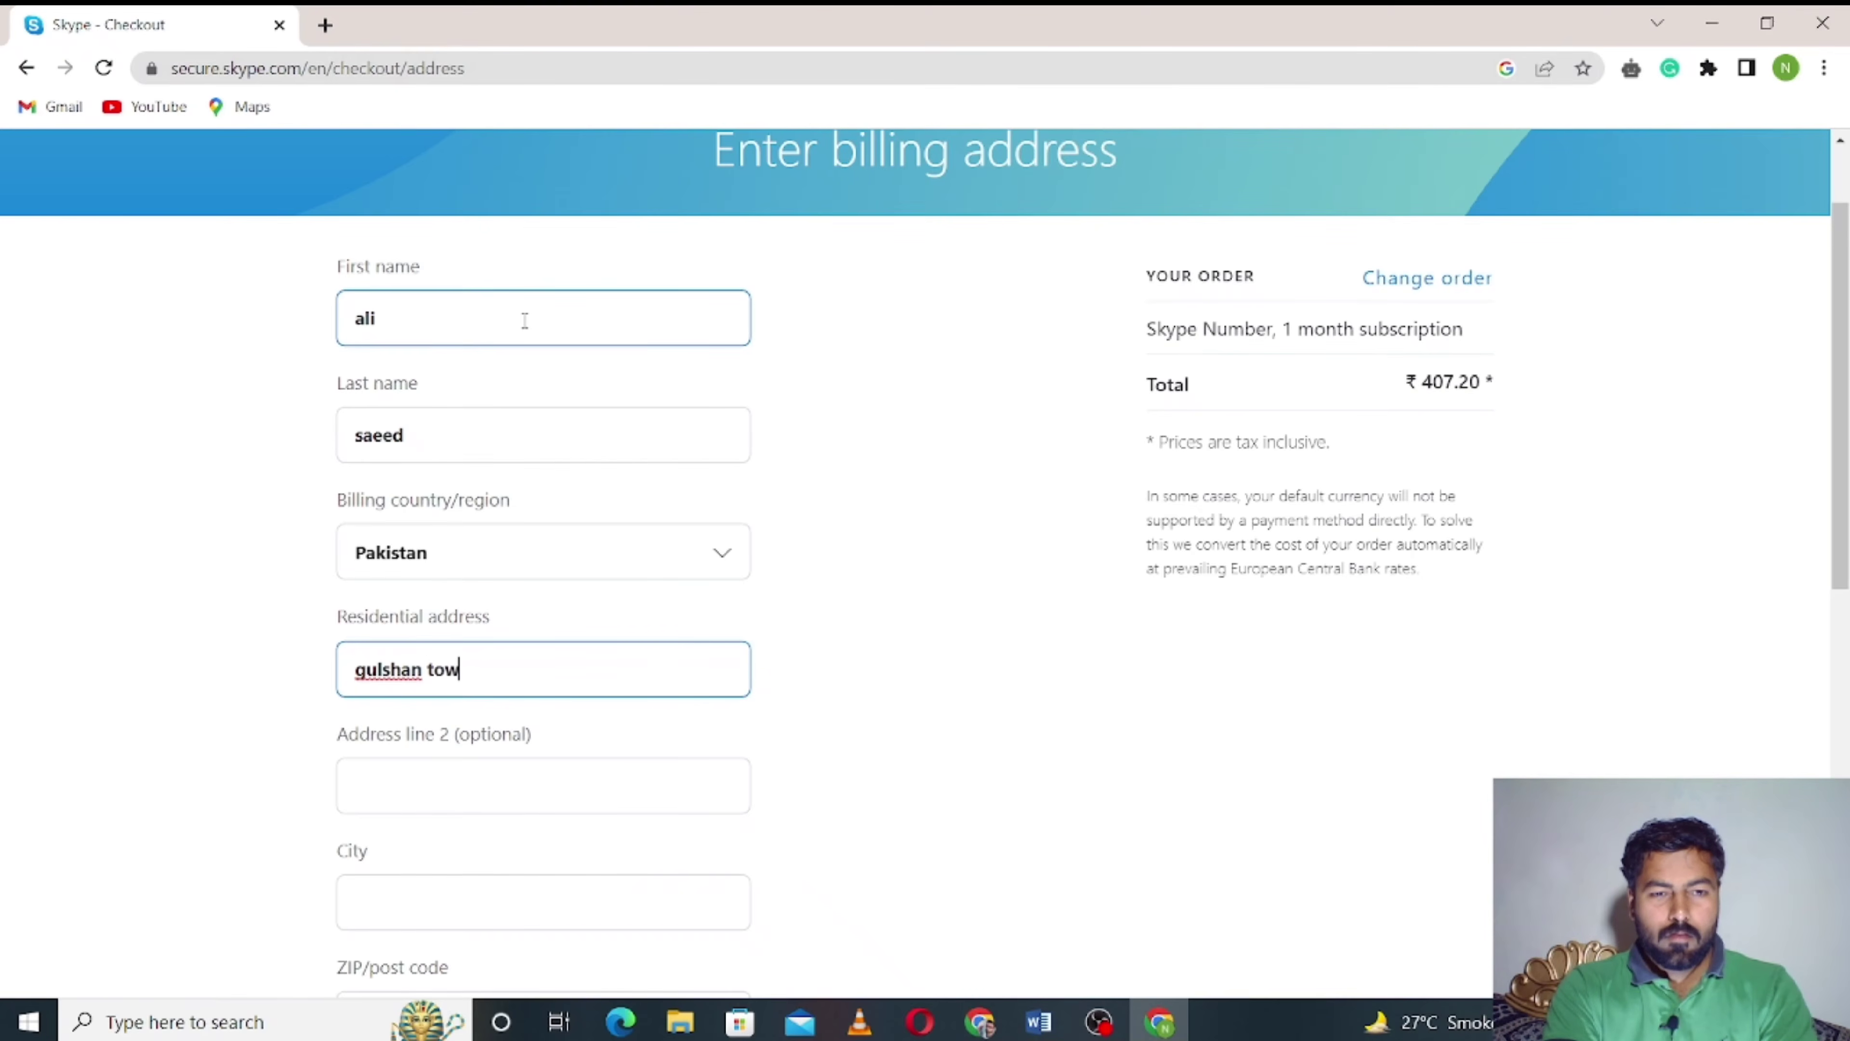
pyautogui.press('Tab')
pyautogui.press('Tab')
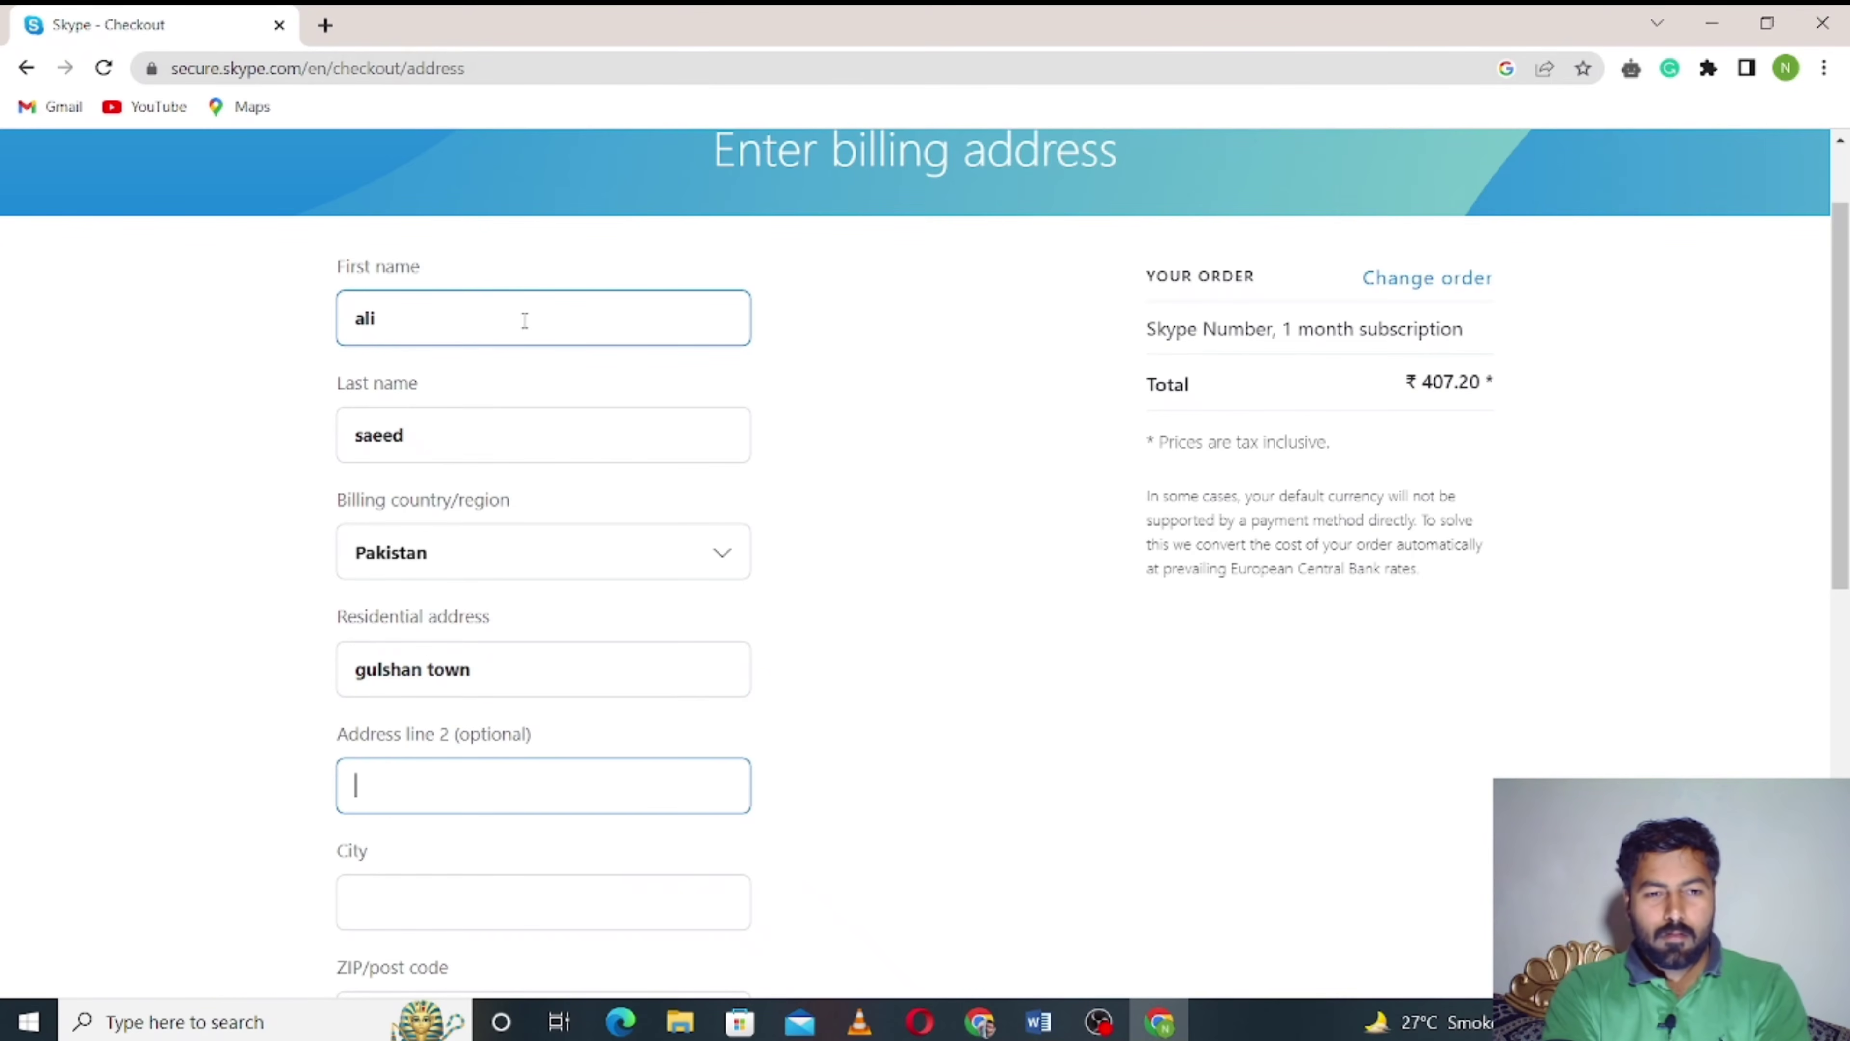
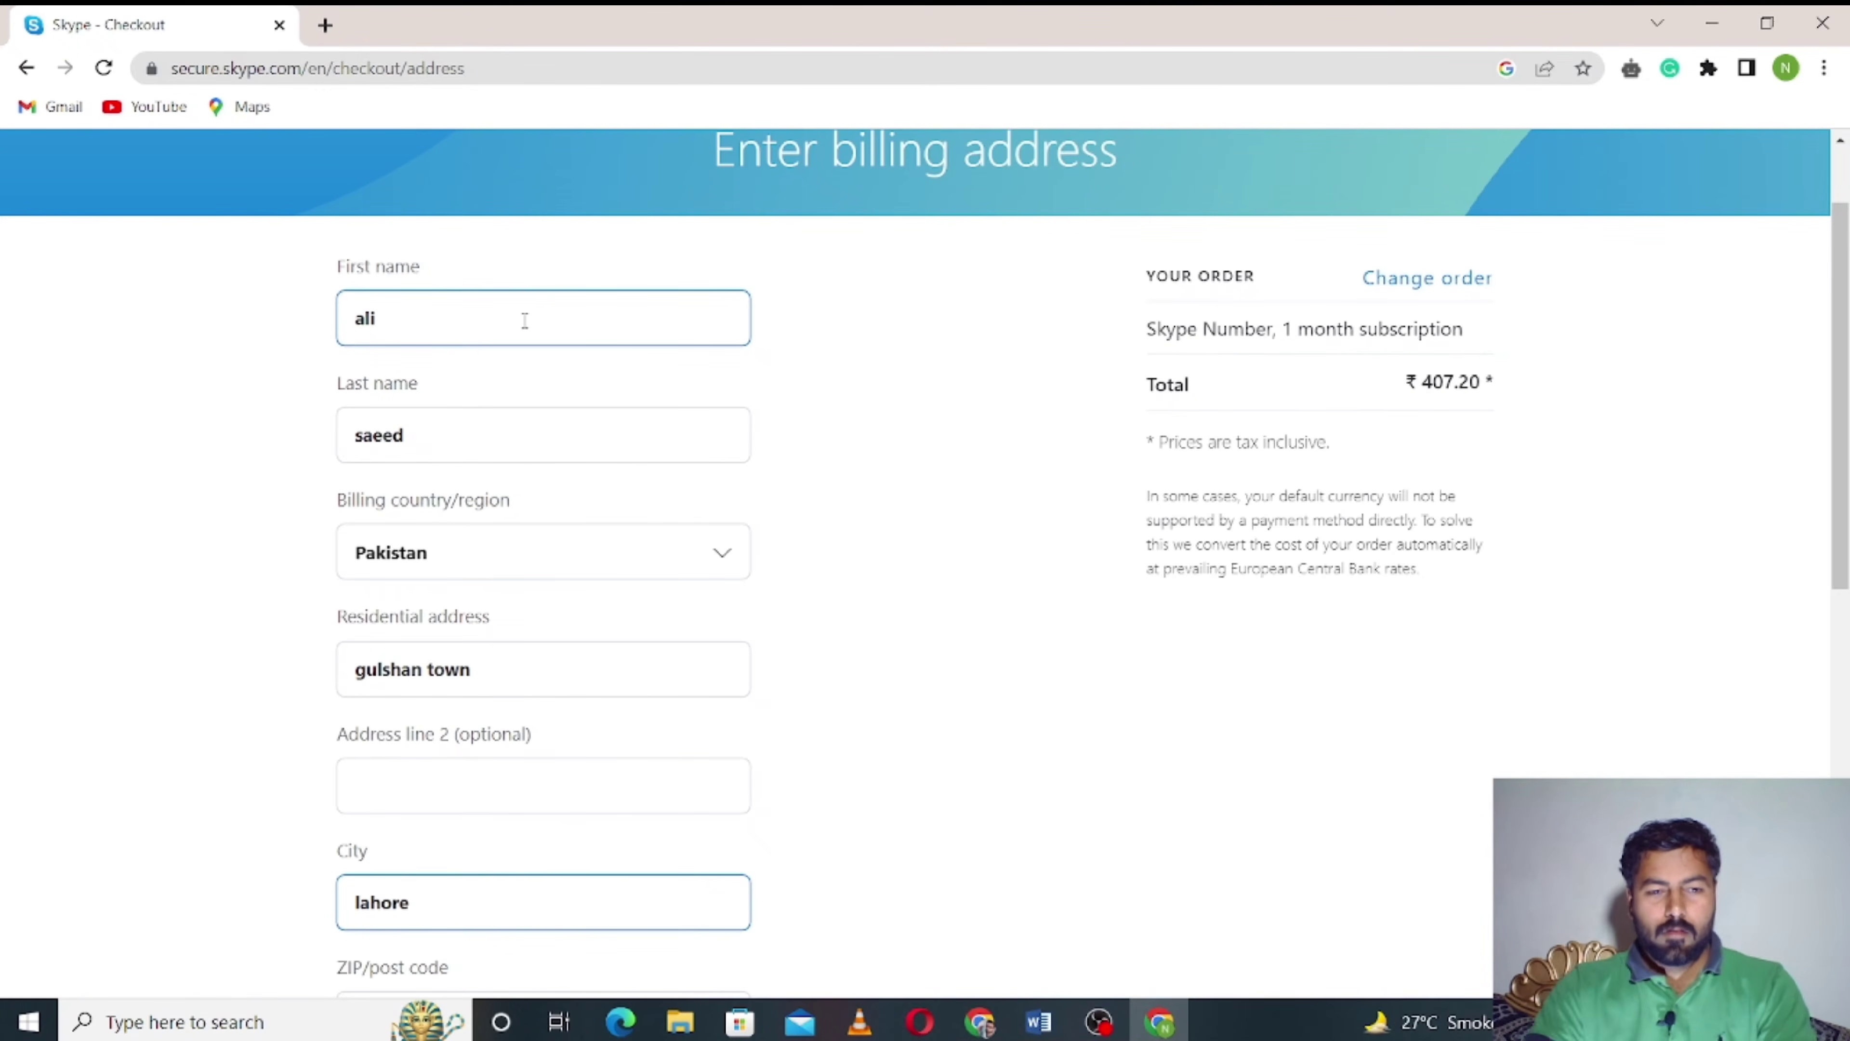
pyautogui.press('Tab')
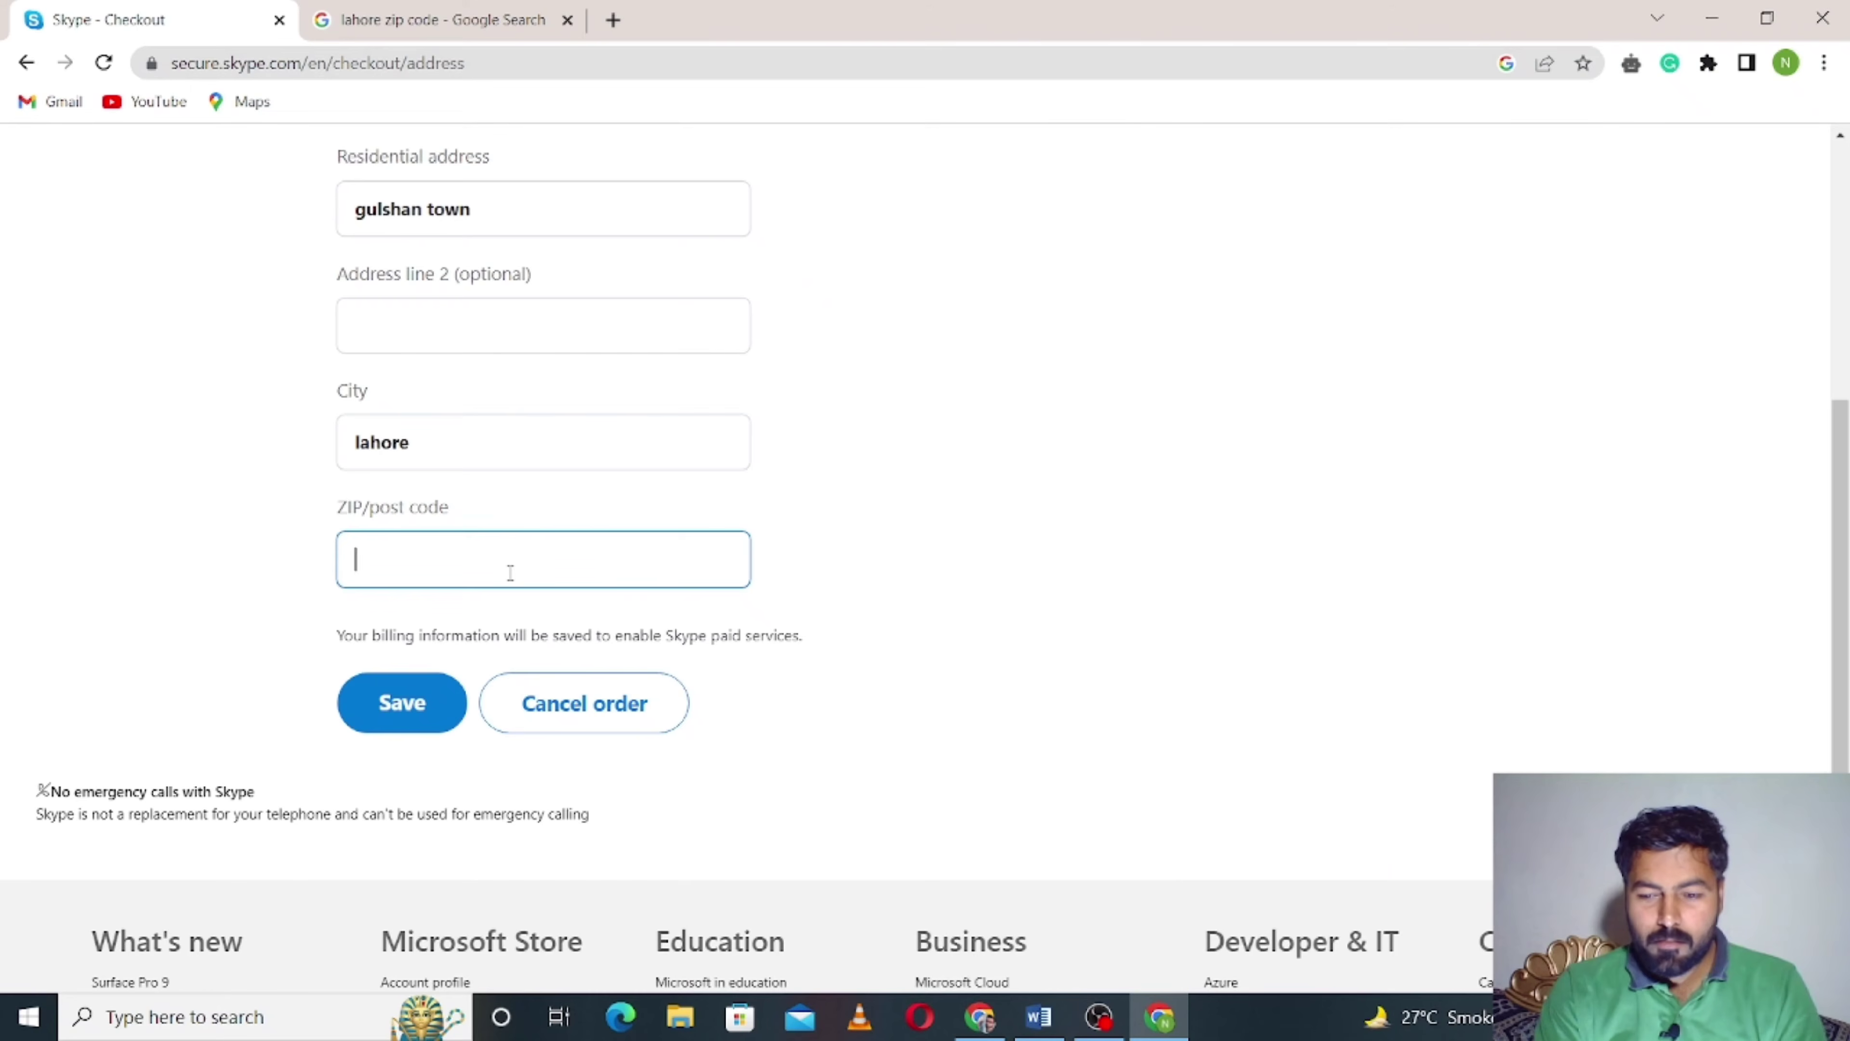
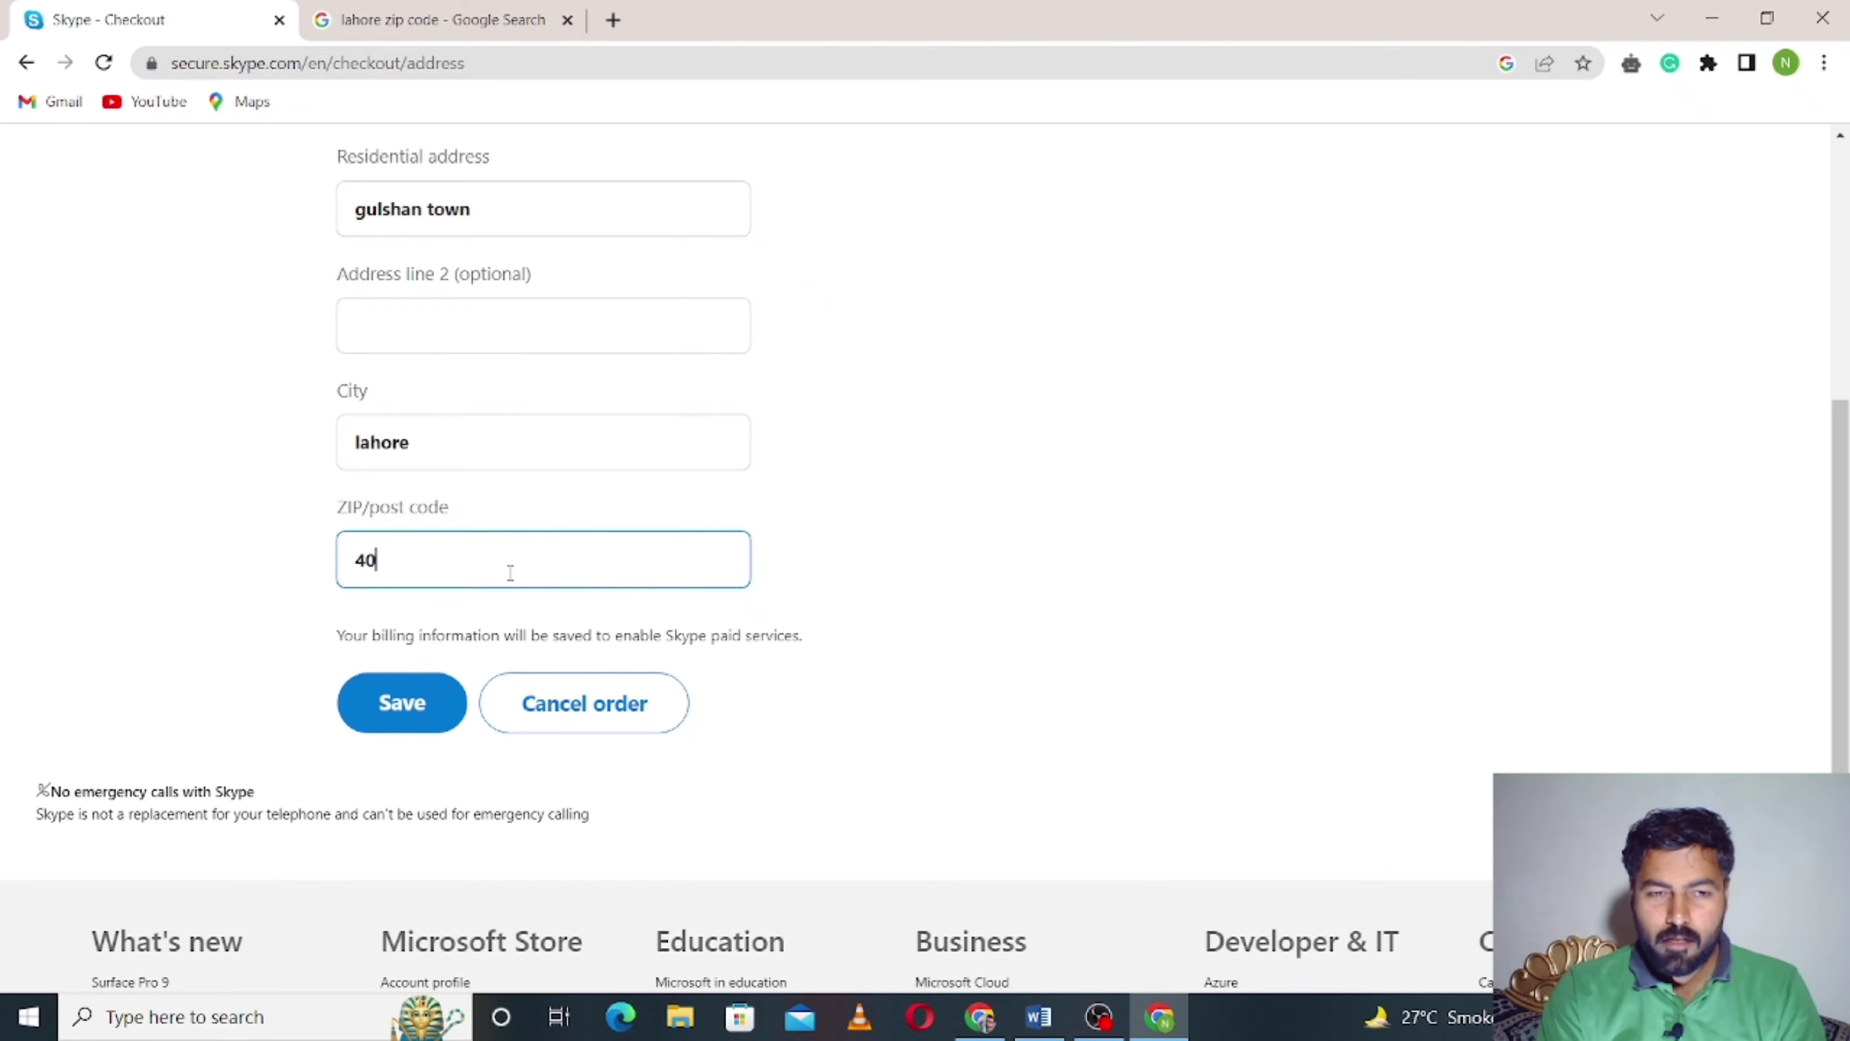
pyautogui.click(405, 704)
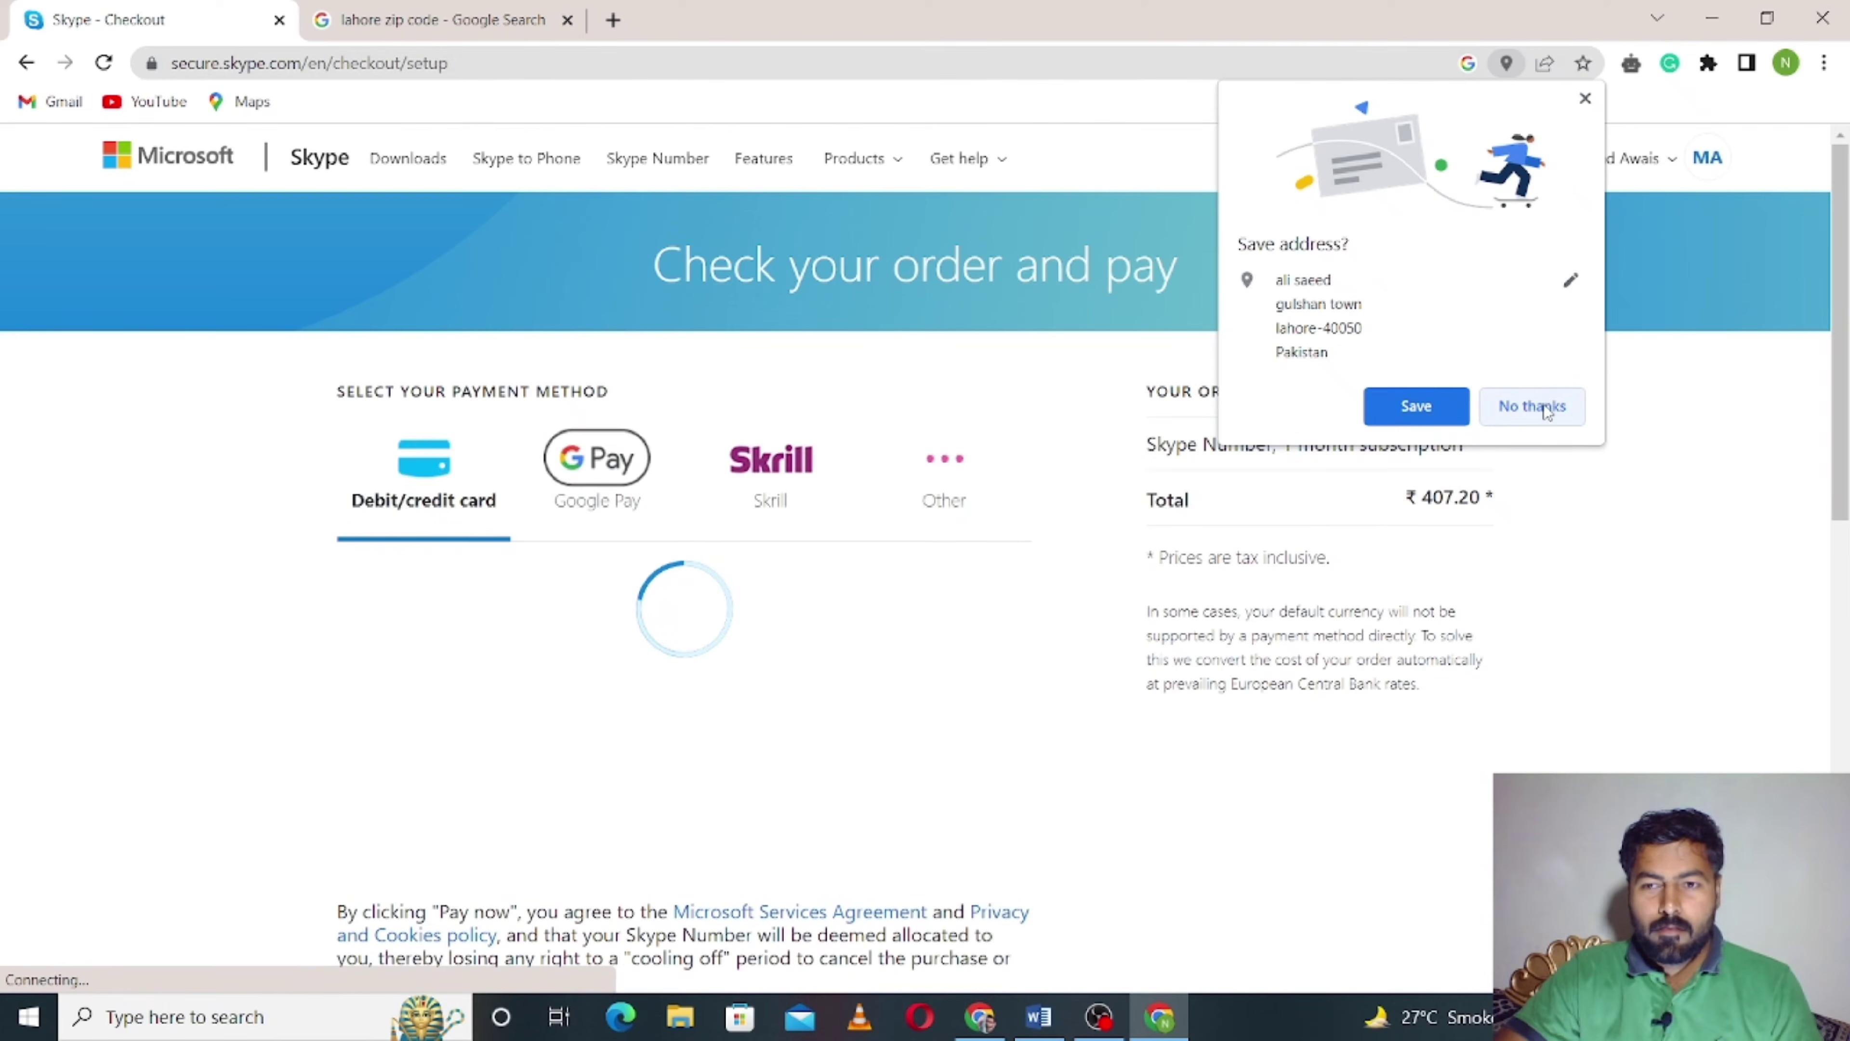
# - Decline Chrome's offer to save the address and select Google Pay as the payment method
pyautogui.click(1544, 406)
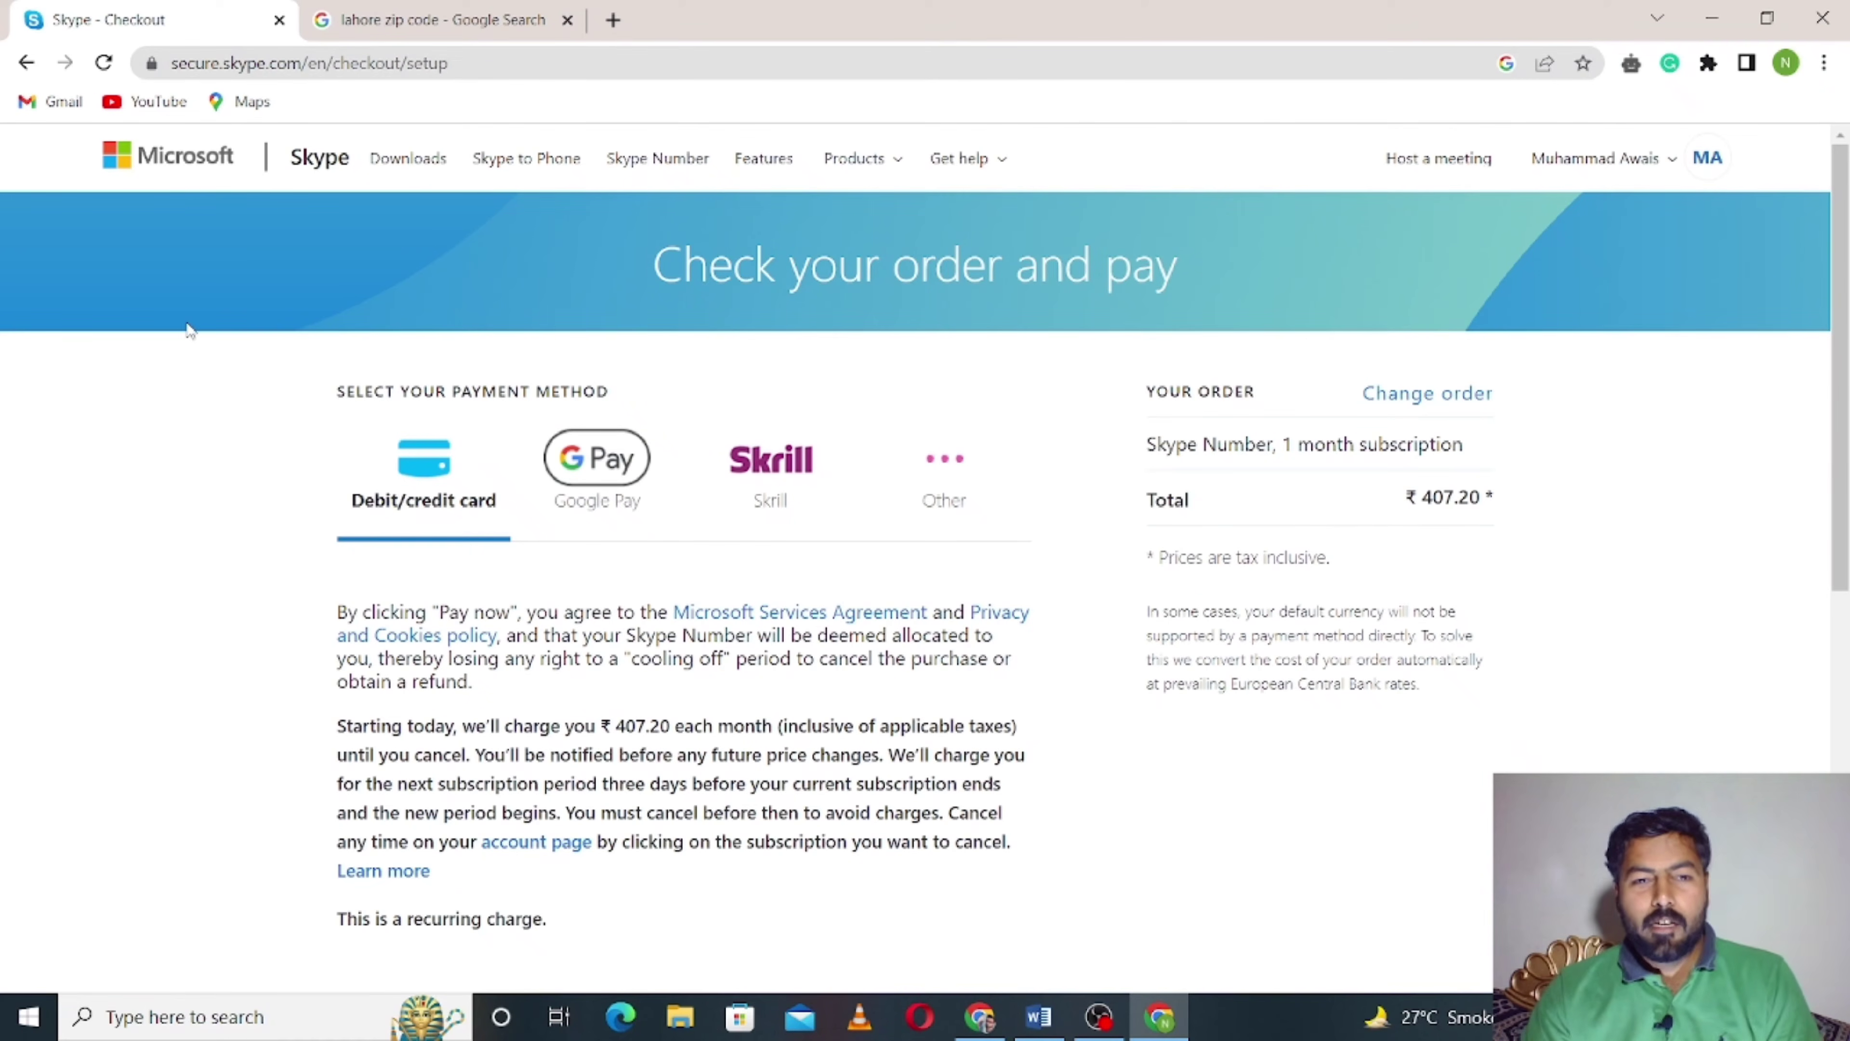
pyautogui.scroll(-3, 191, 341)
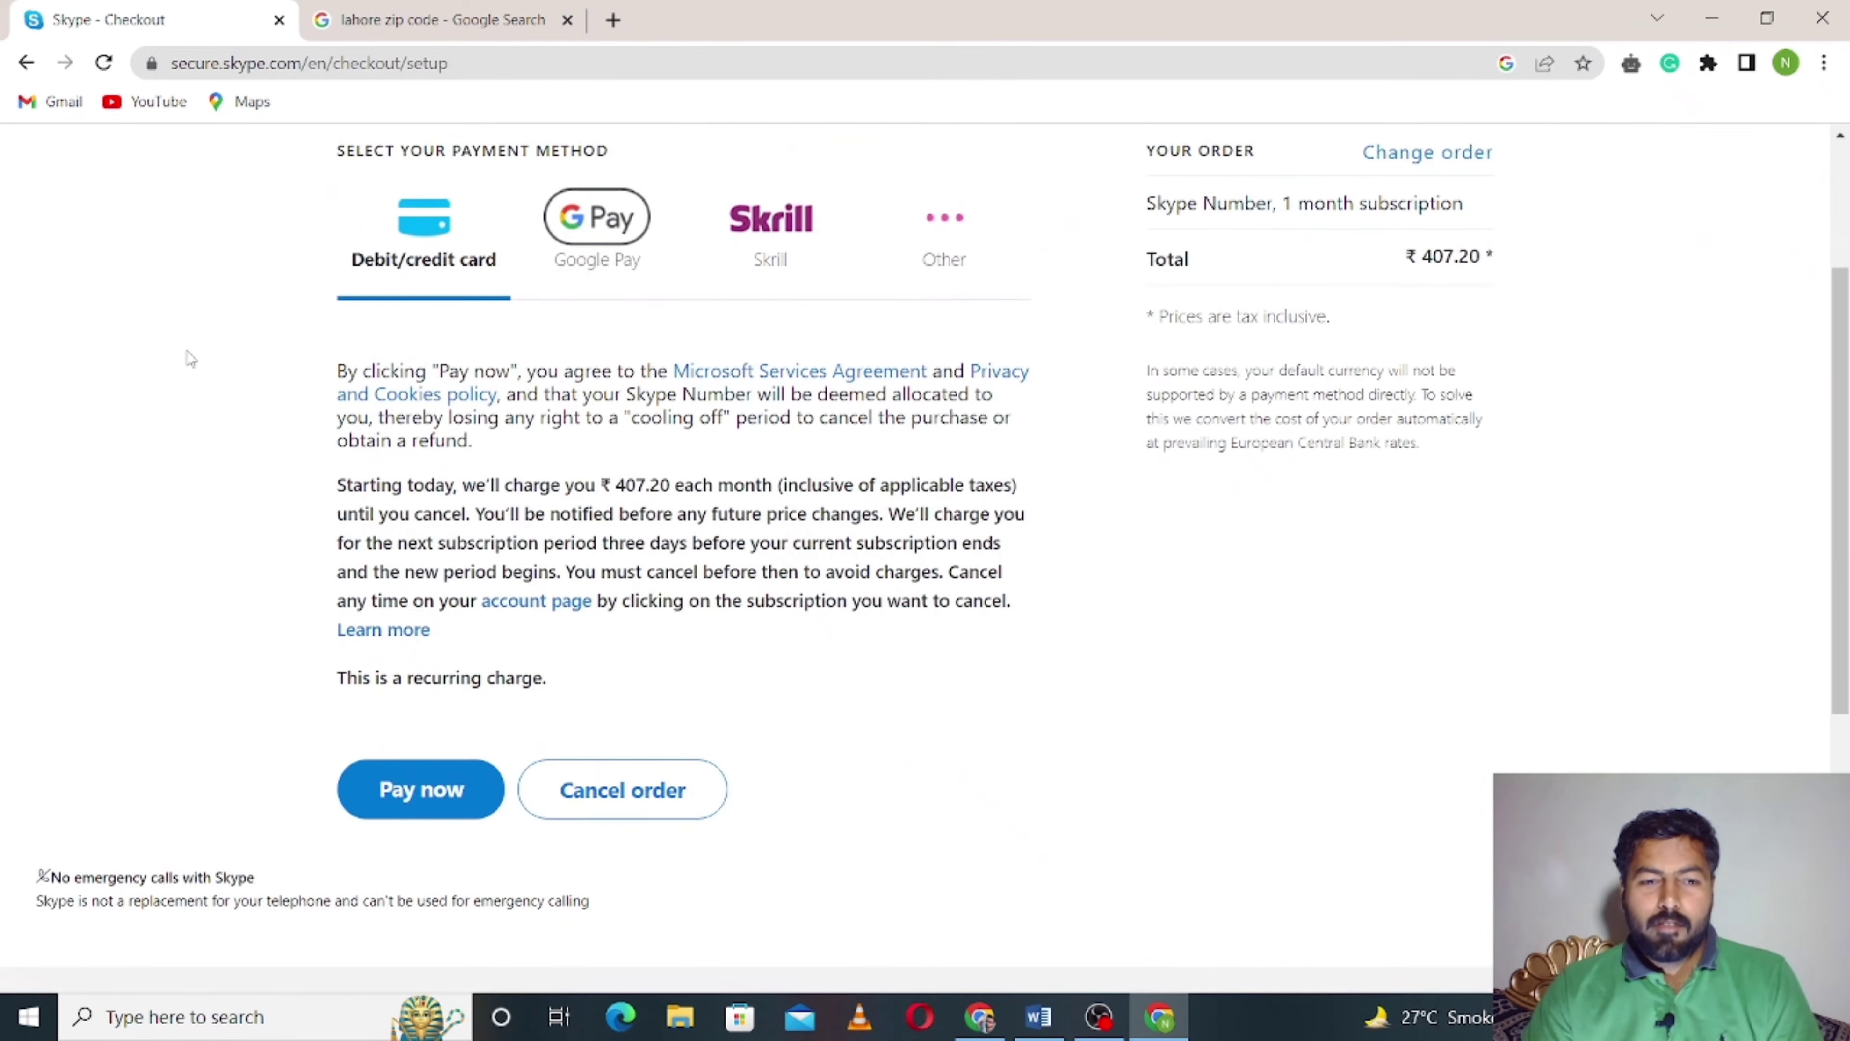
pyautogui.scroll(2, 188, 361)
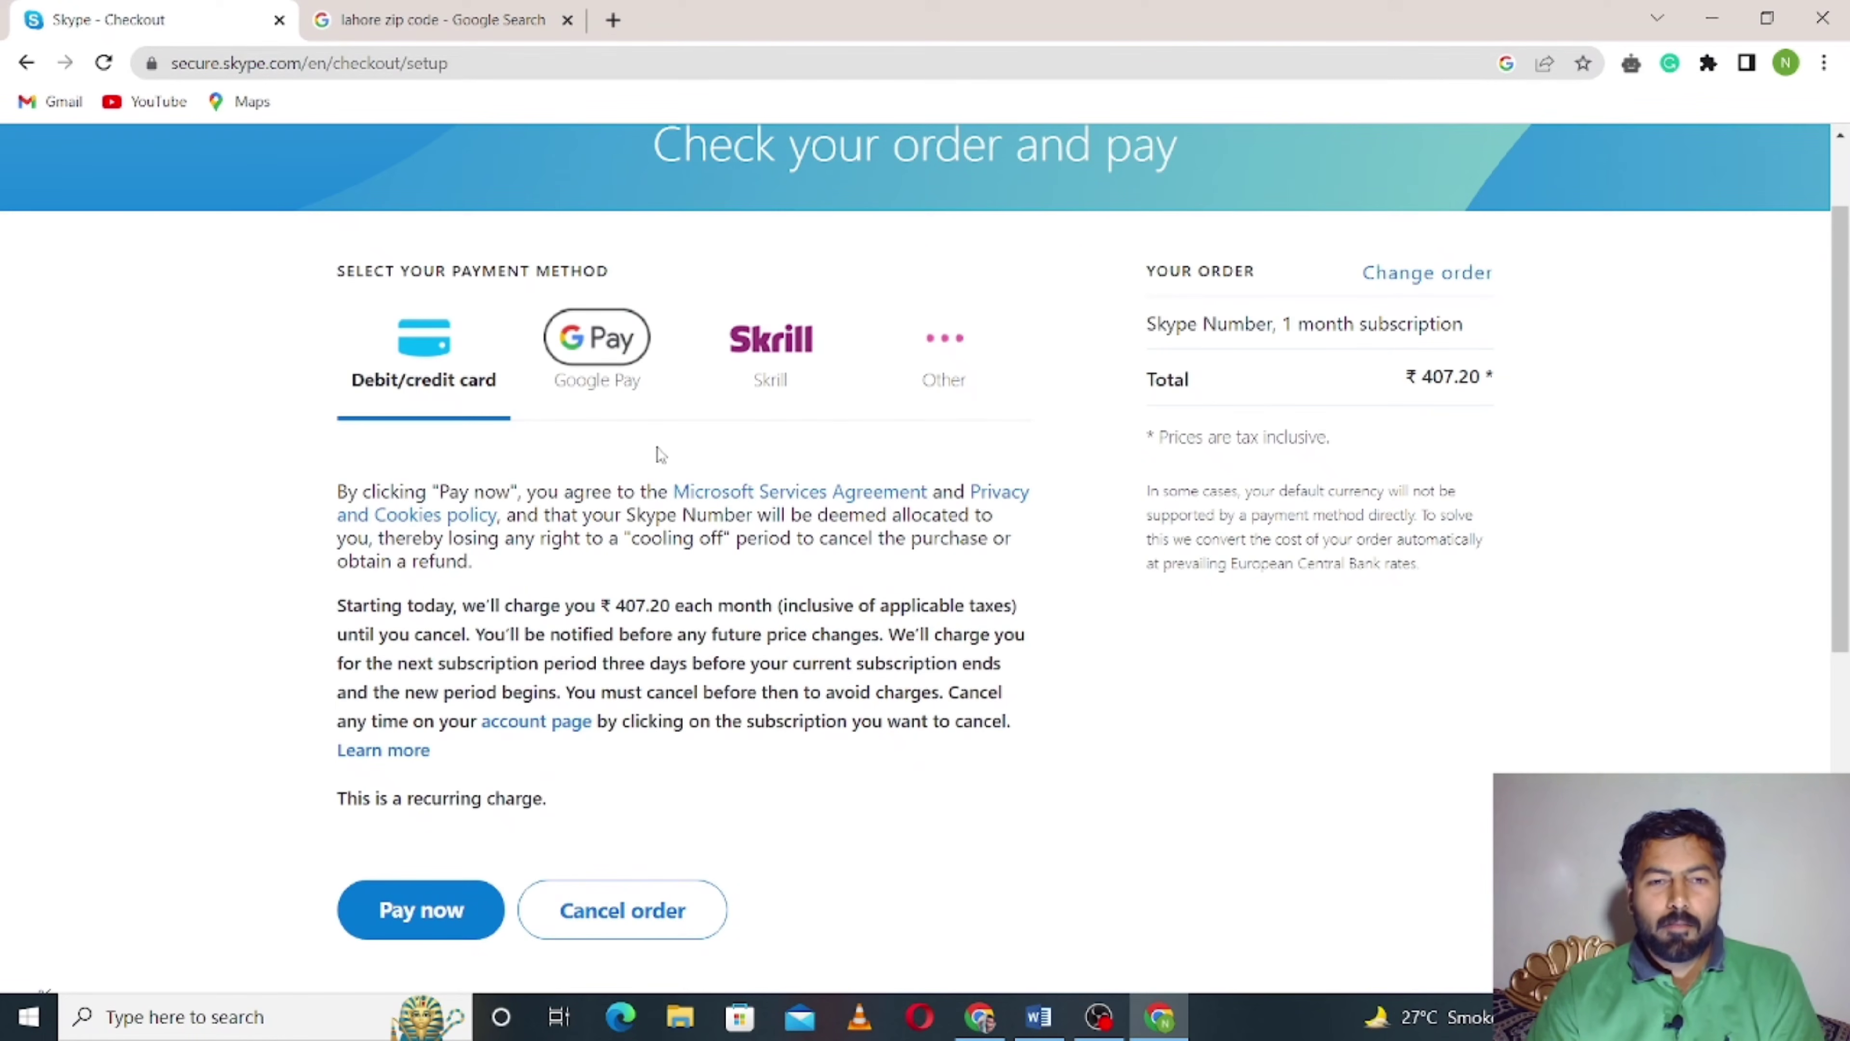
pyautogui.click(614, 352)
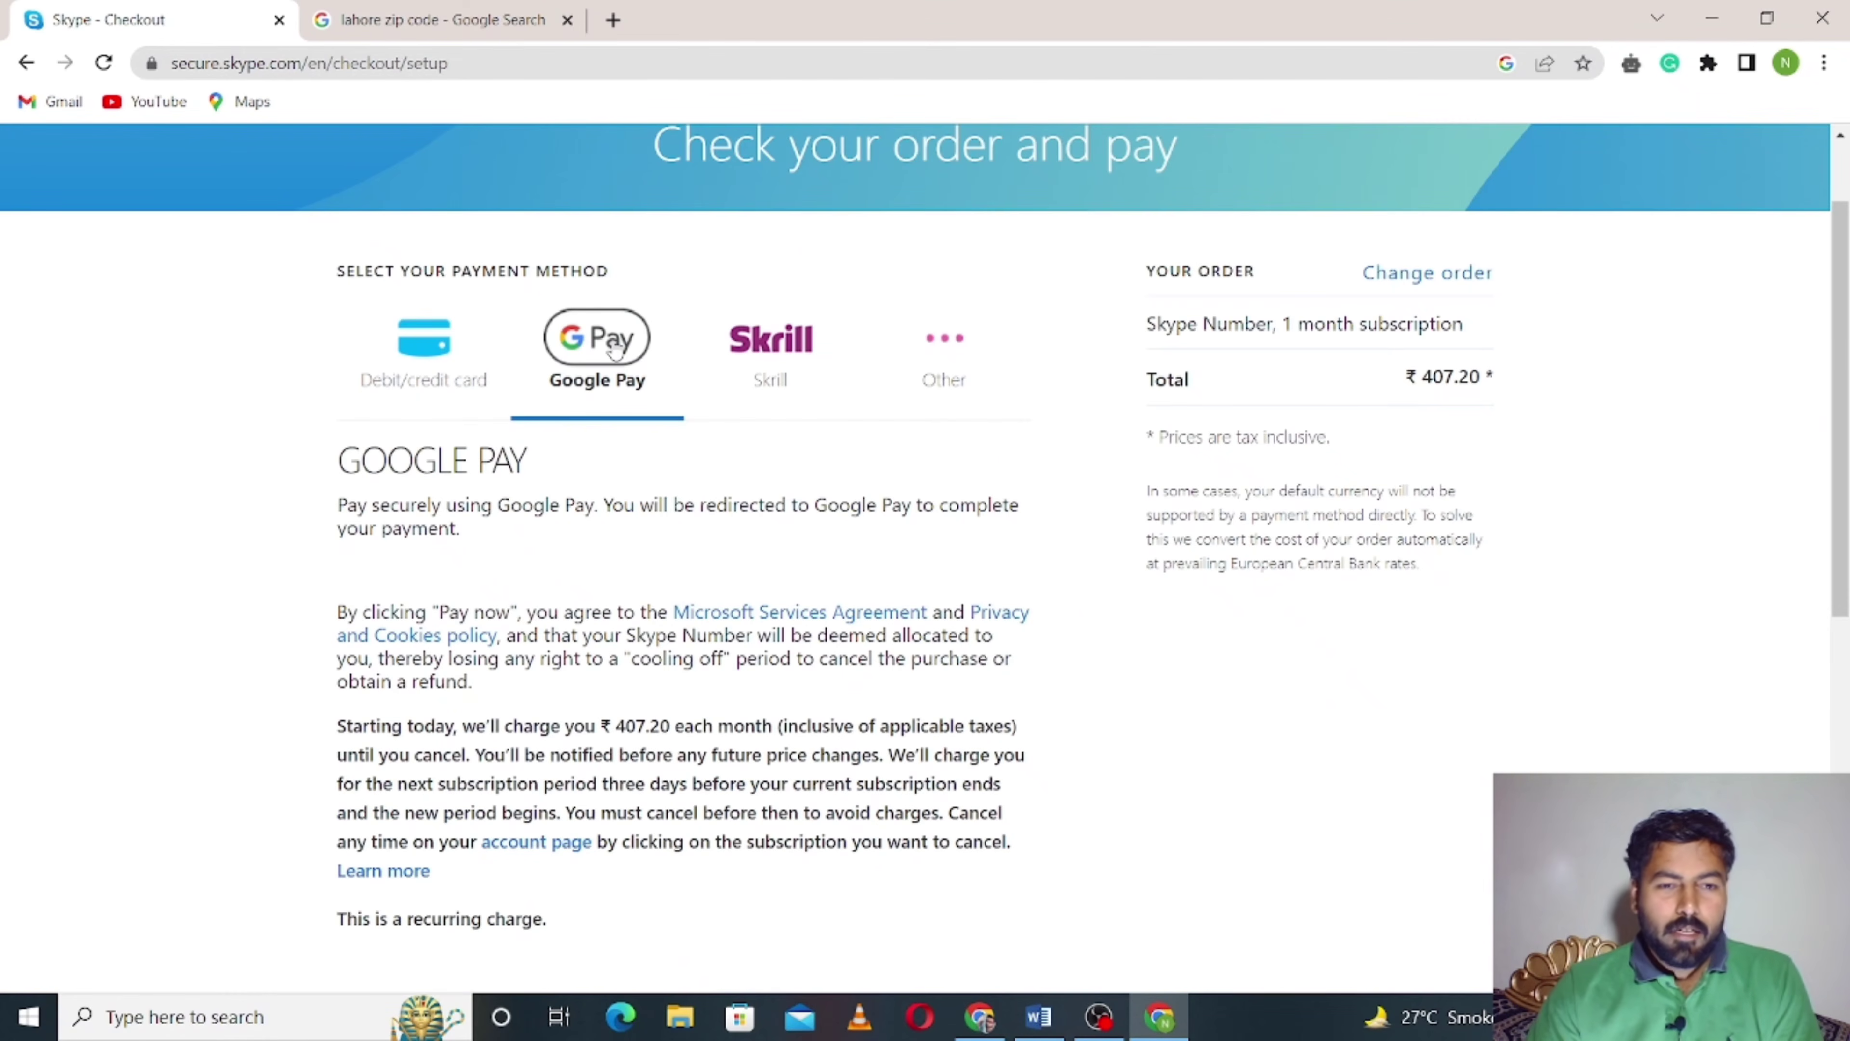
pyautogui.scroll(-3, 614, 353)
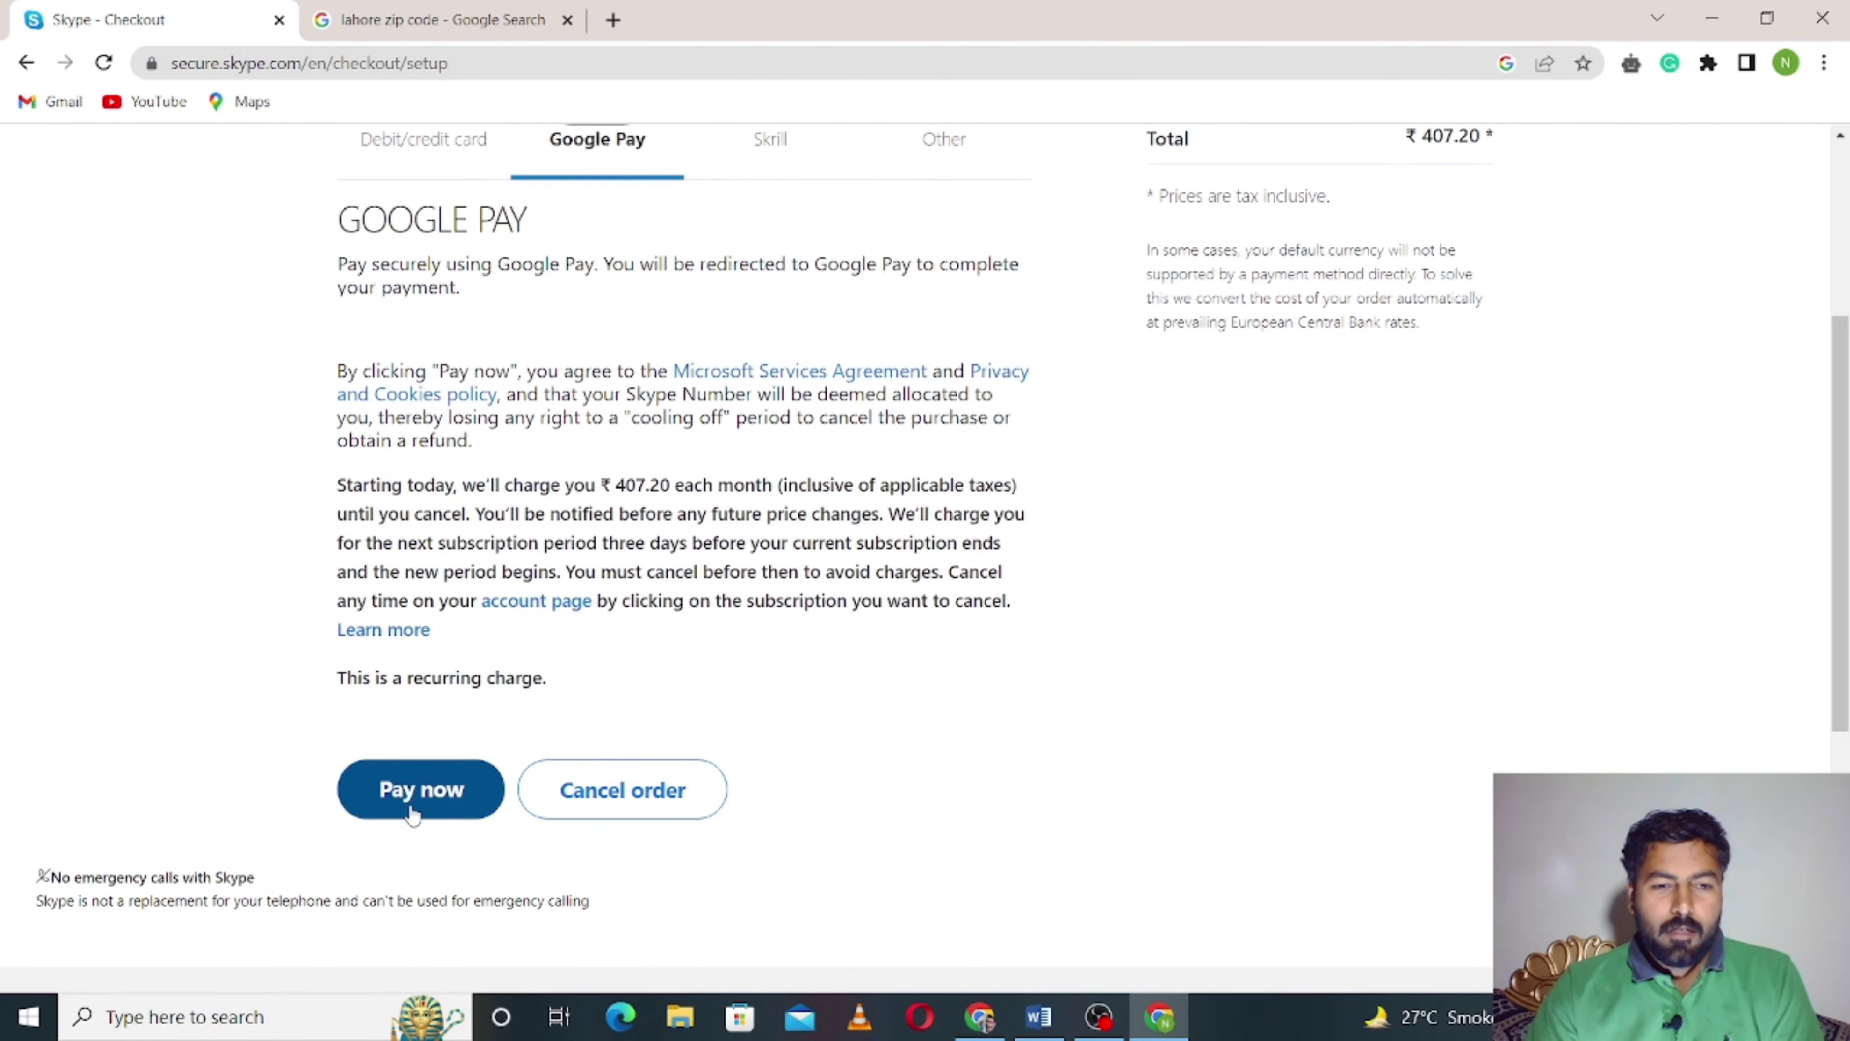
# - Pay now to open the Google Pay checkout window for the ₹407.20 monthly order
pyautogui.click(413, 815)
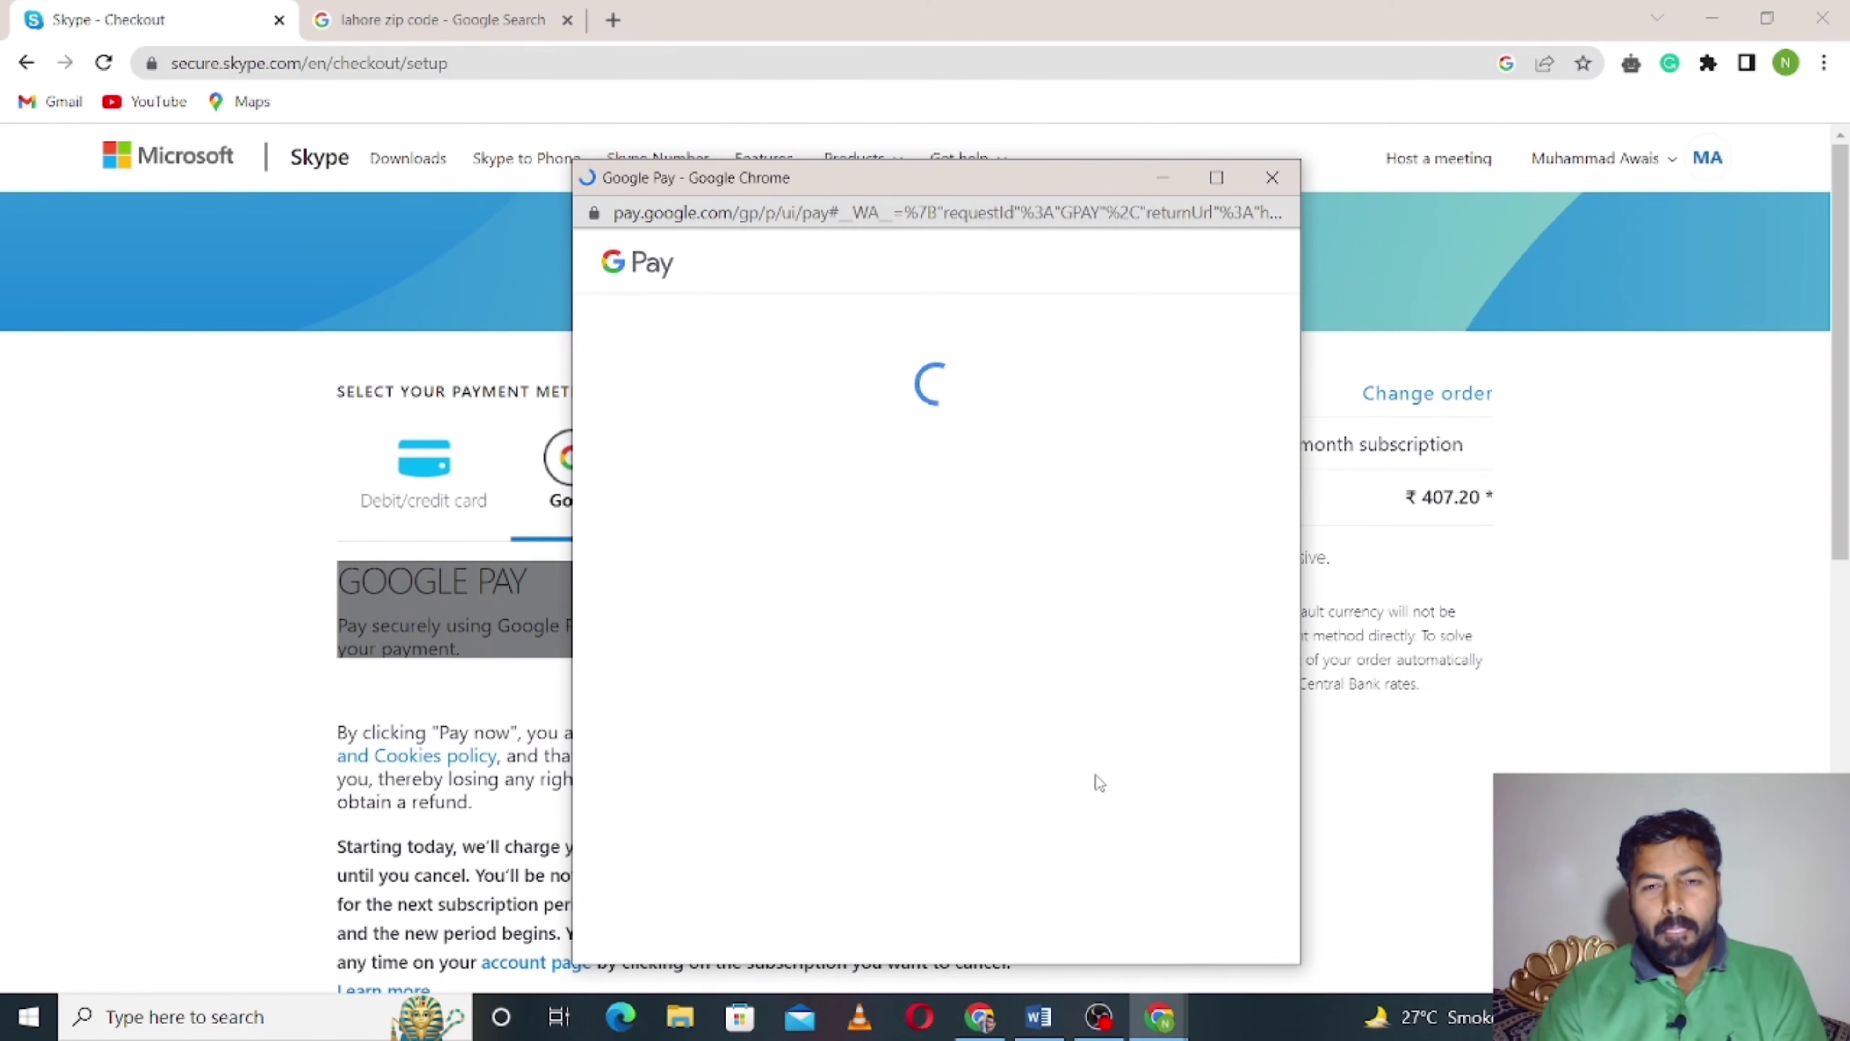